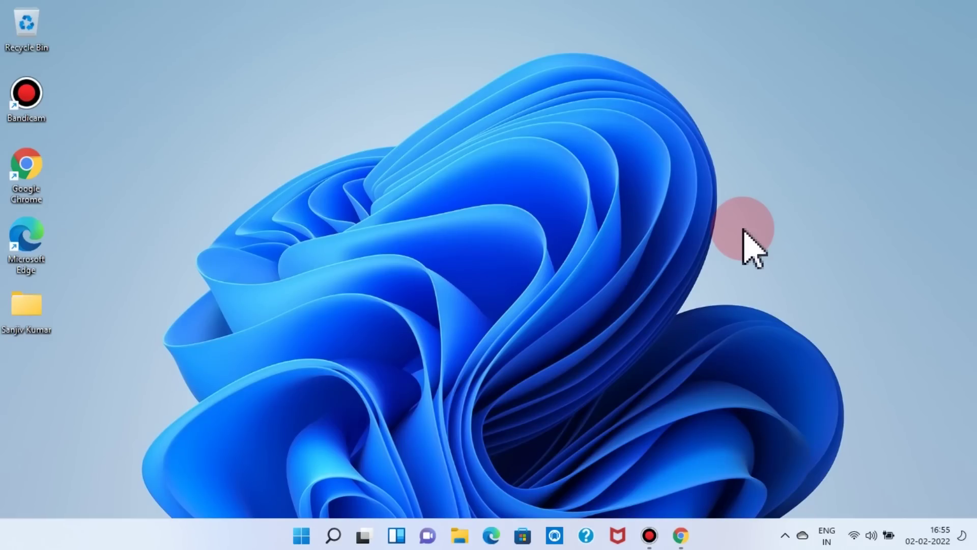
- Bring Chrome forward, showing the Teespring article about two brothers earning over $2.7 million
left_click(681, 533)
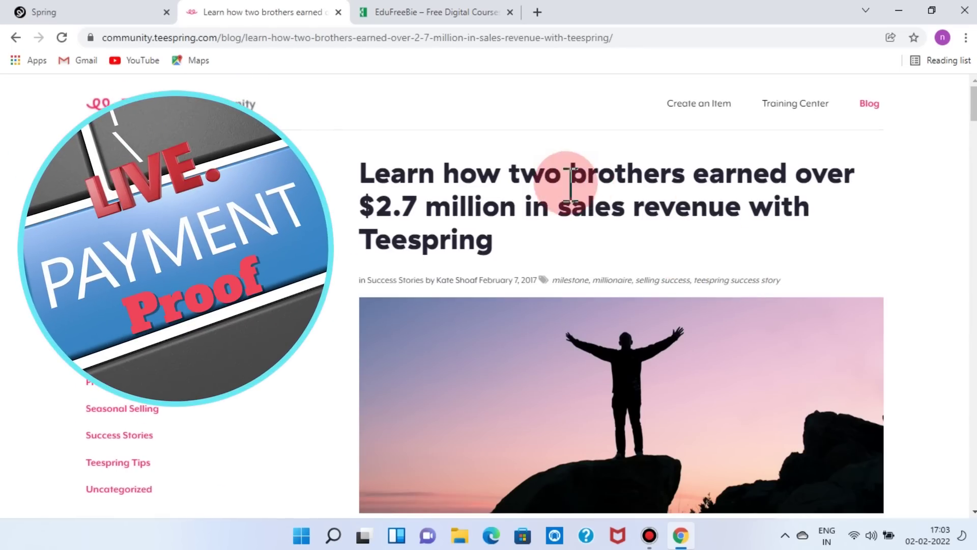
- Highlight 'two brothers' in the article title, then clear the selection
left_click_drag(694, 182, 502, 180)
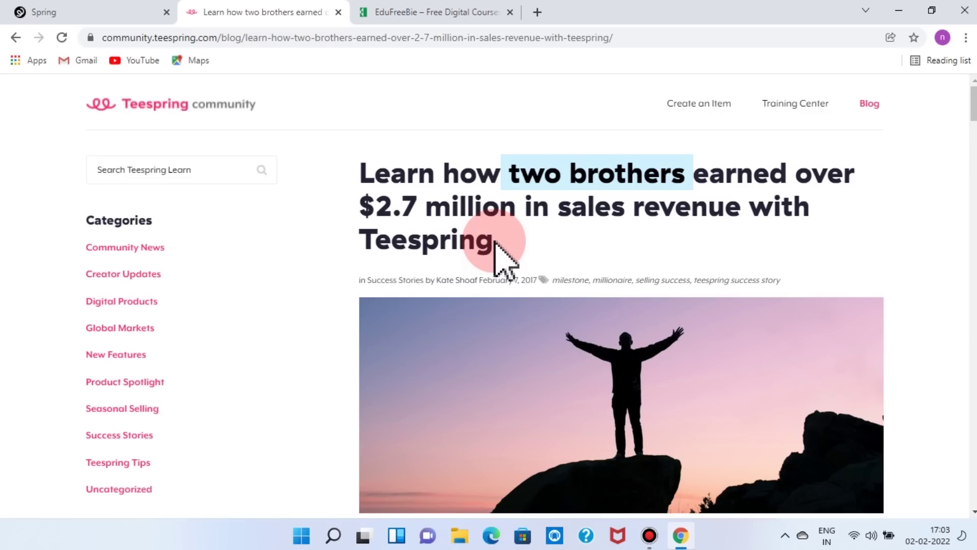
left_click(659, 260)
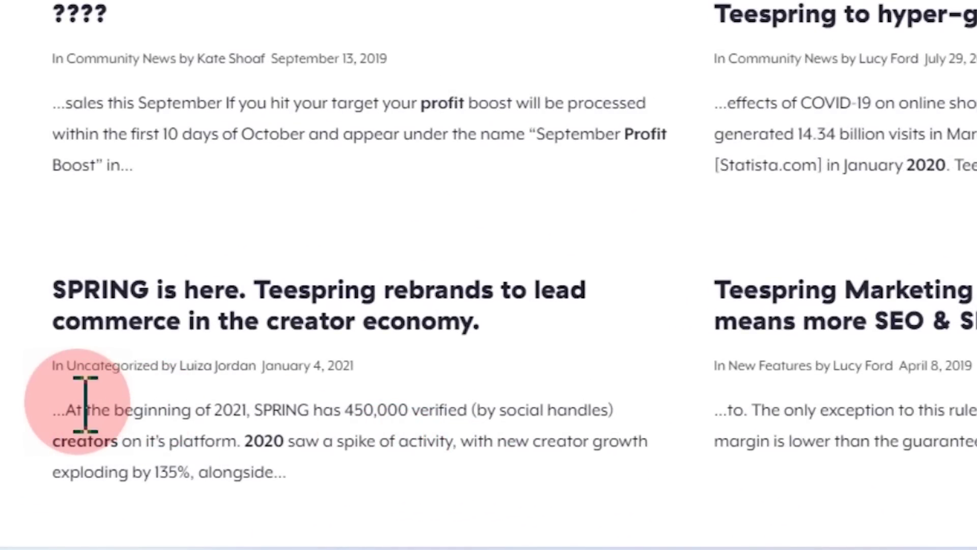
- Highlight the opening of the SPRING rebrand snippet, then switch to the EduFreeBie tab
left_click_drag(63, 410, 408, 413)
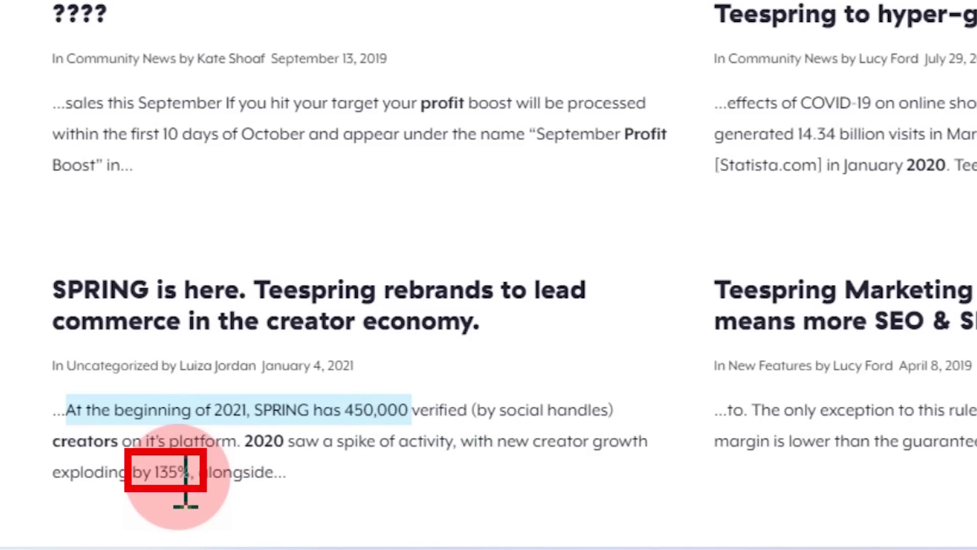
scroll(377, 402, "down", 1)
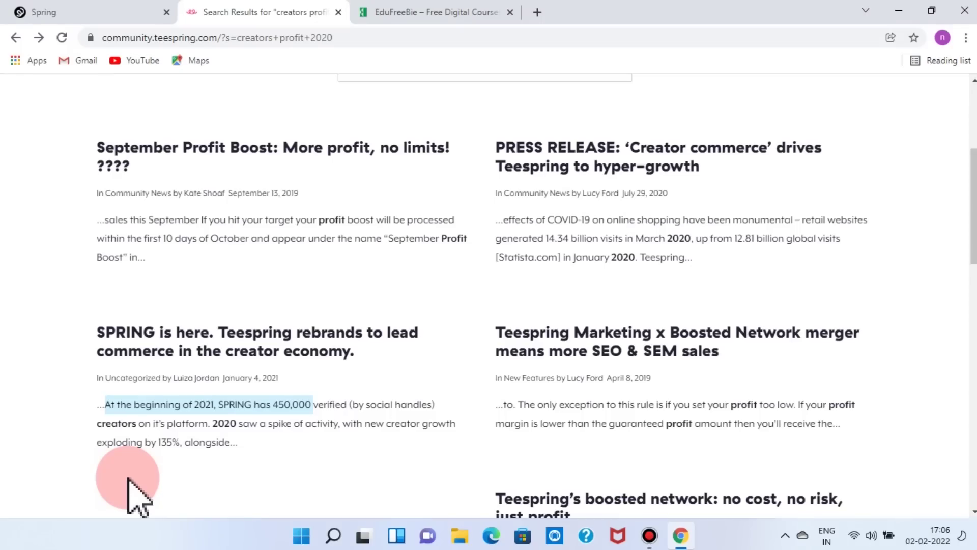
key("ctrl+Tab")
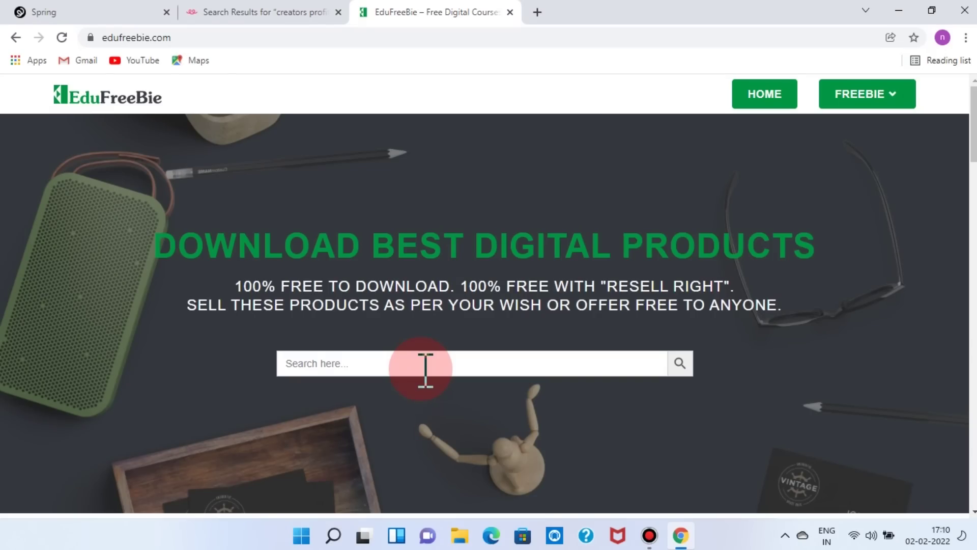
- Show the FREEBIE dropdown with Softwares, Ebooks, Video Course, Amazon Templates and Graphics
mouse_move(875, 113)
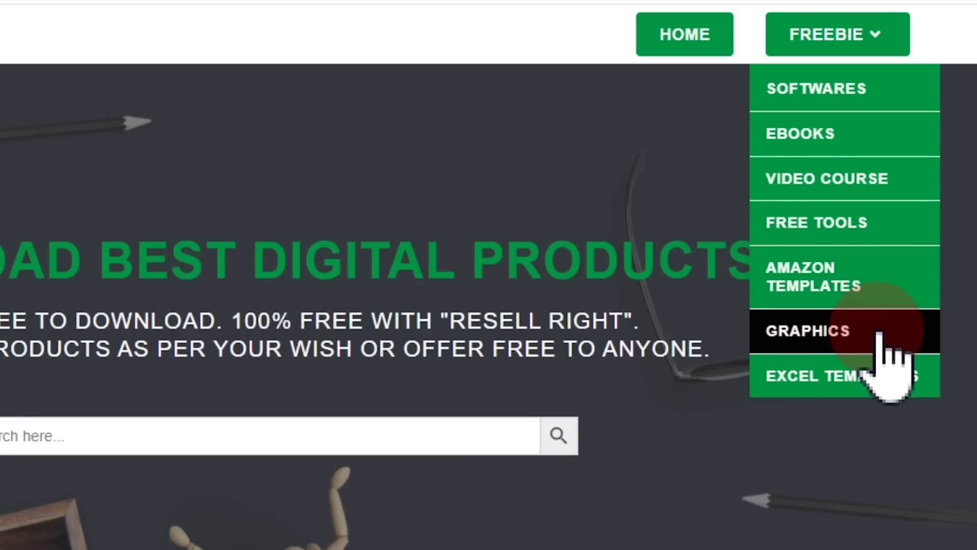
- Choose VIDEO COURSE from the FREEBIE menu in the site header
mouse_move(826, 46)
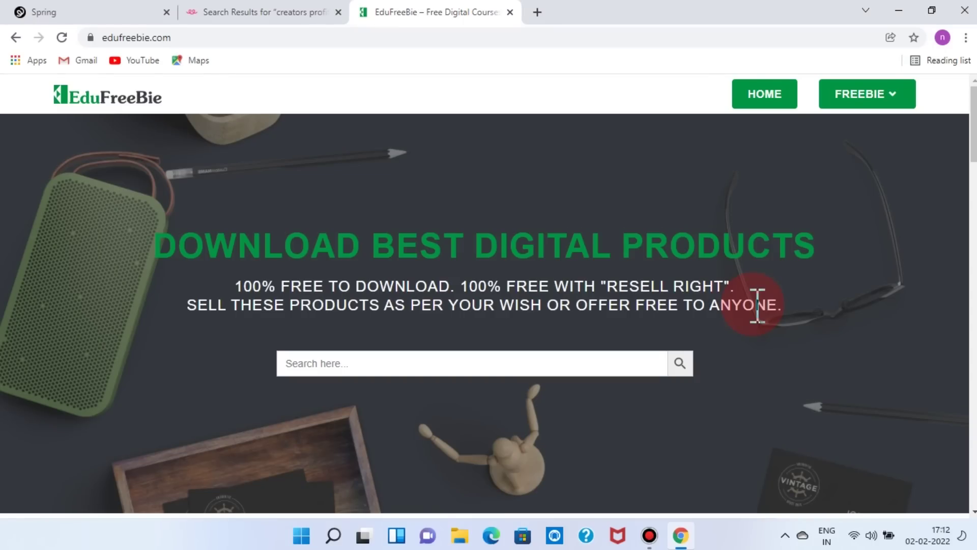
mouse_move(906, 99)
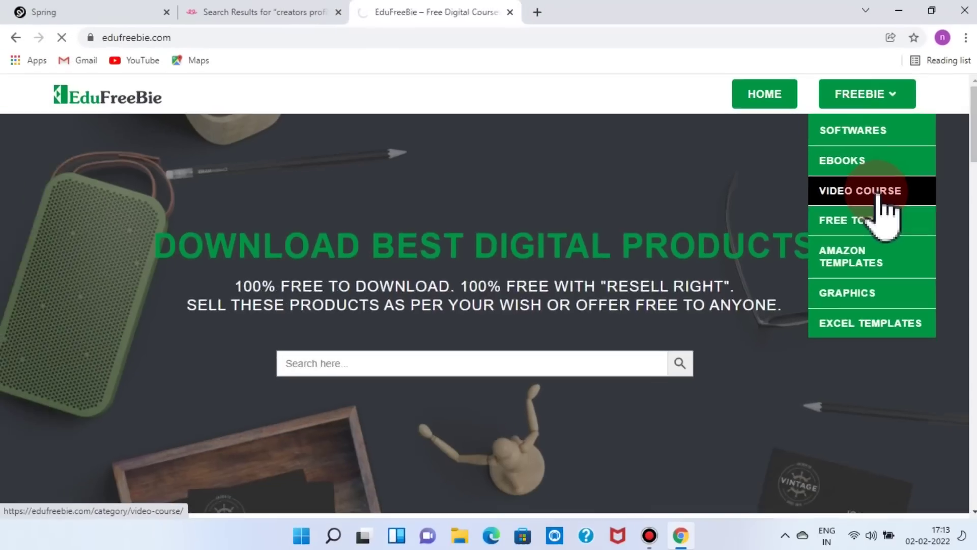
left_click(847, 183)
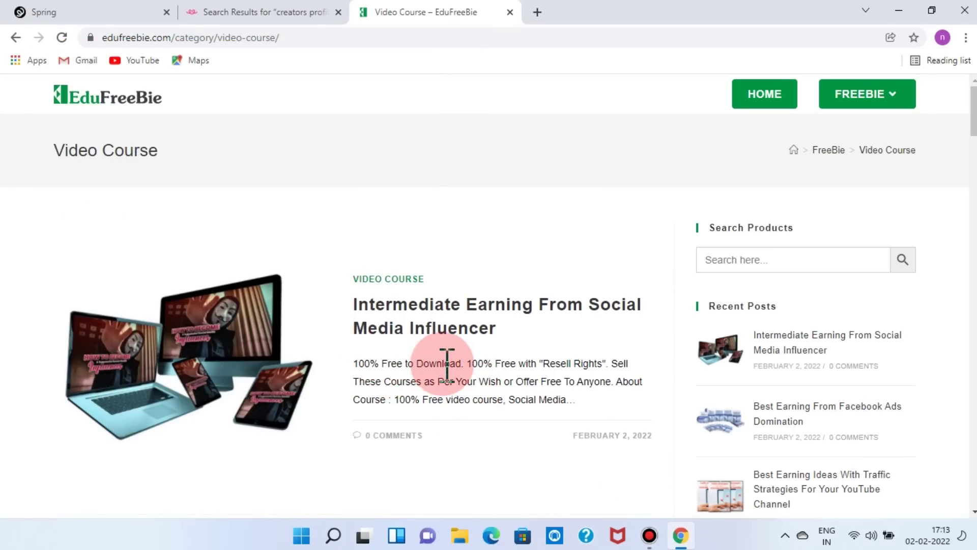
- Scroll the Video Course listing down to the YouTube Traffic Strategies course post
scroll(606, 384, "down", 1)
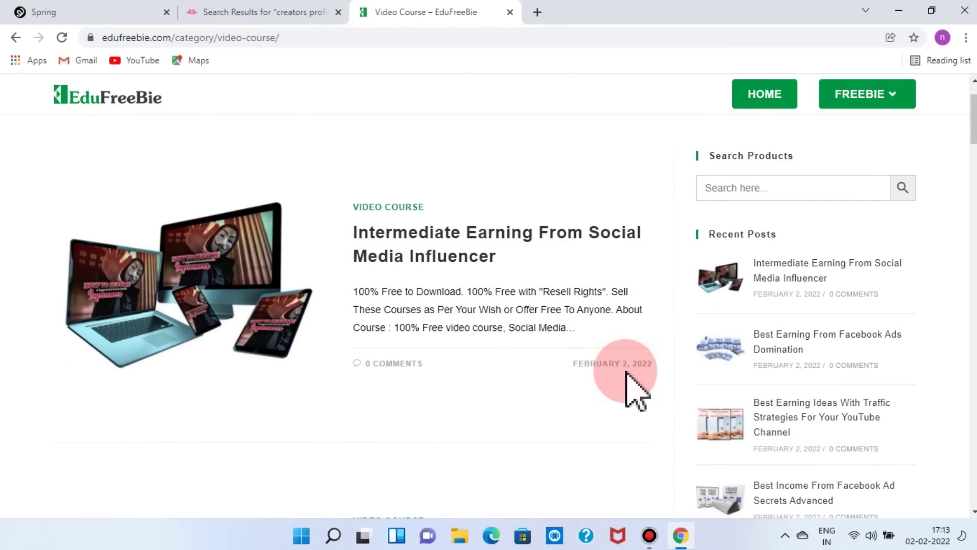
scroll(631, 389, "down", 4)
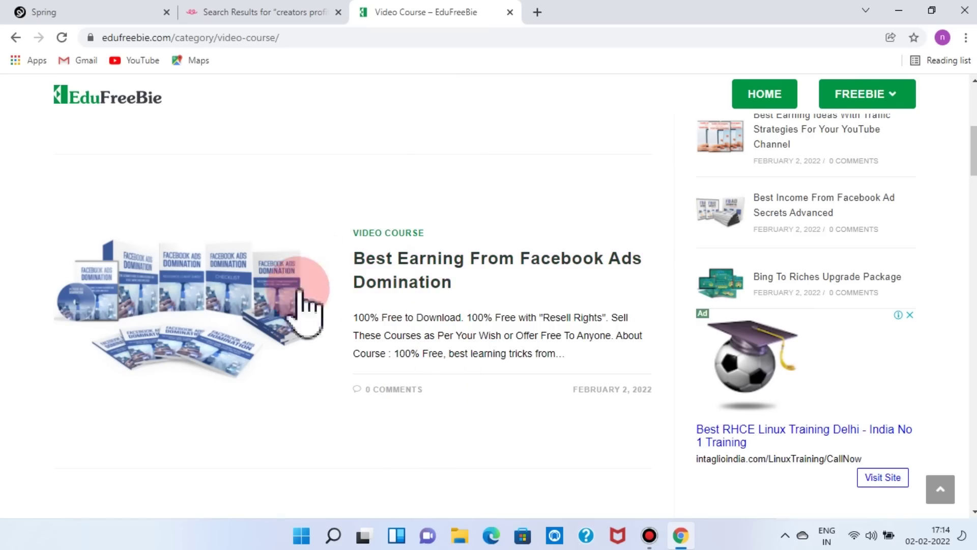
scroll(483, 292, "down", 4)
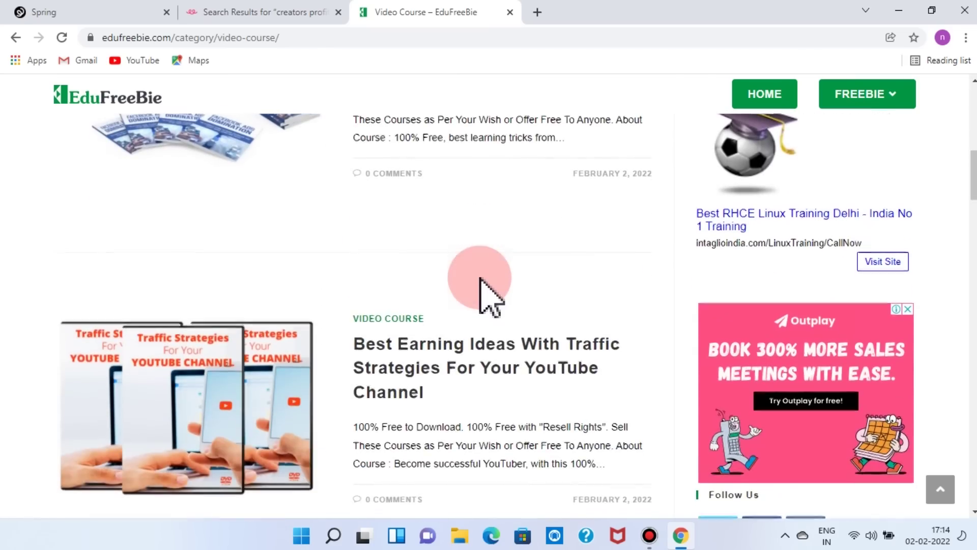
scroll(458, 399, "down", 1)
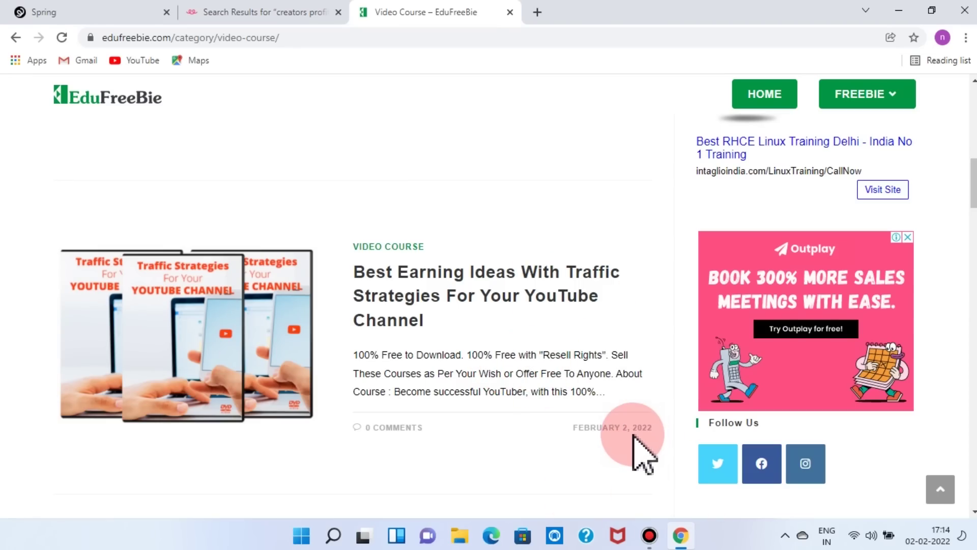
scroll(634, 436, "down", 5)
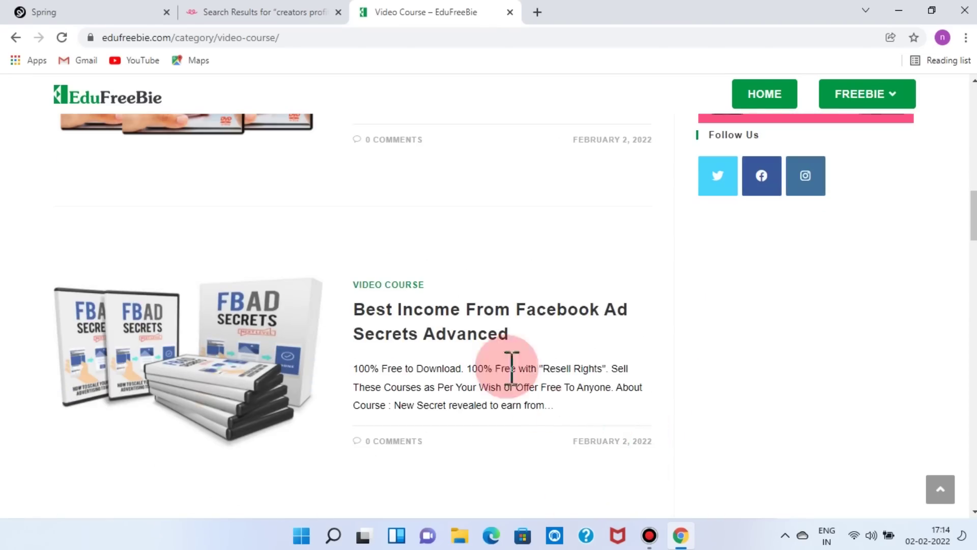
scroll(610, 369, "down", 5)
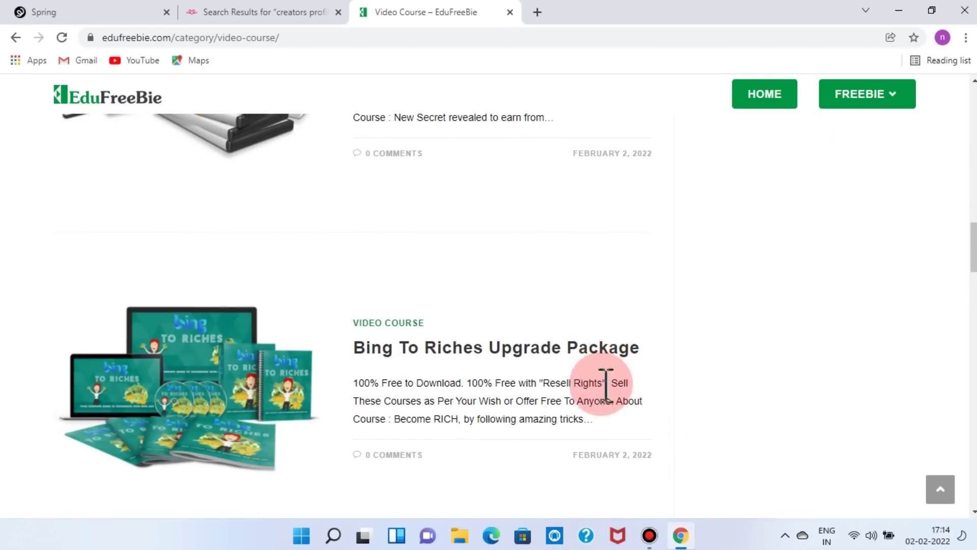
scroll(470, 381, "down", 6)
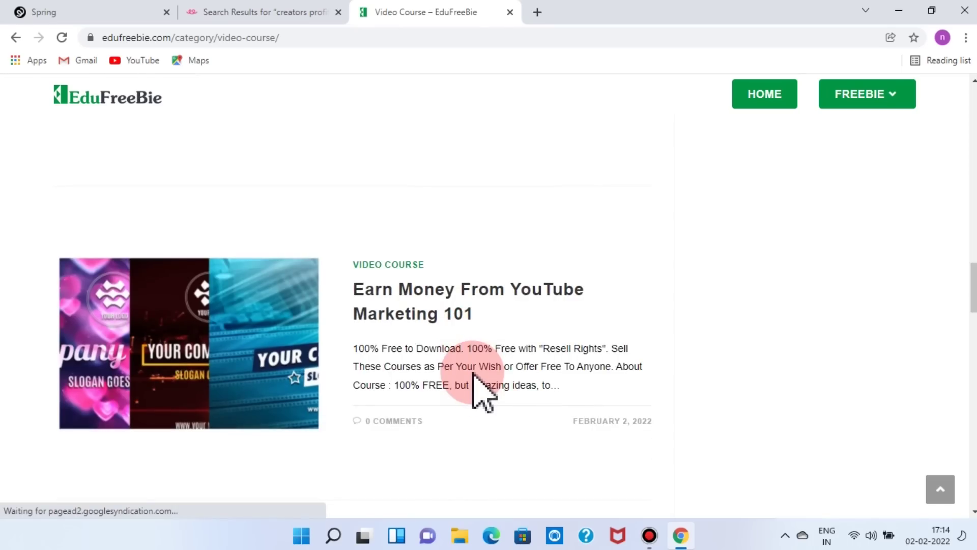
scroll(473, 375, "down", 3)
scroll(662, 444, "down", 4)
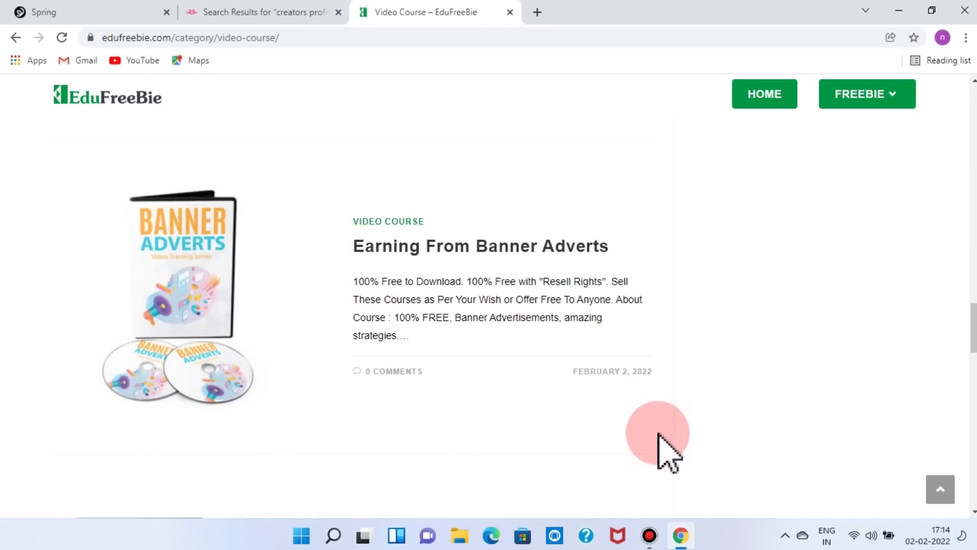
scroll(508, 331, "down", 5)
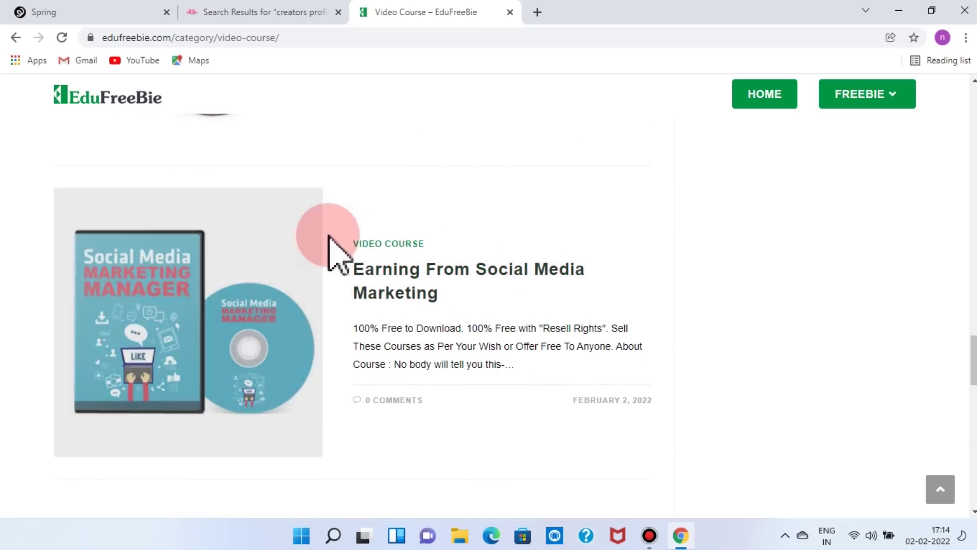
scroll(393, 369, "down", 6)
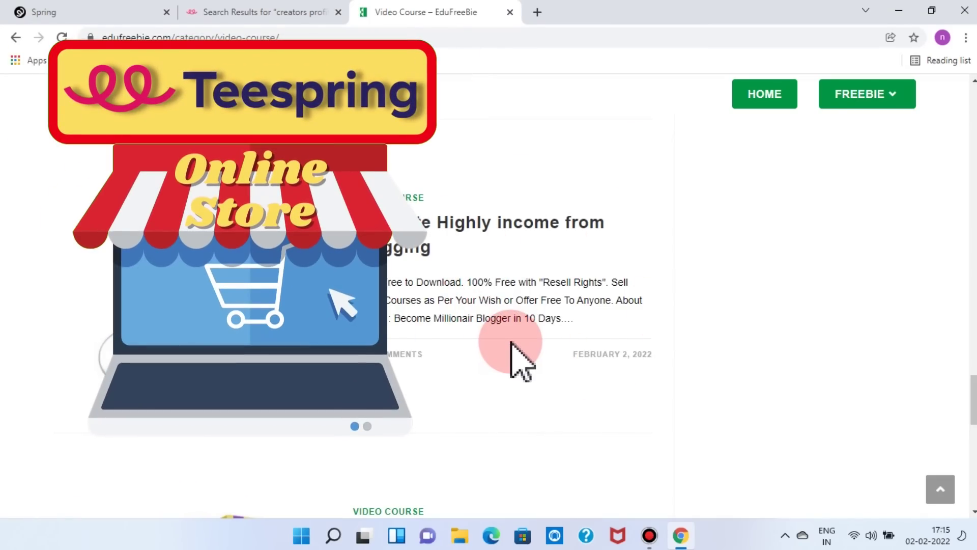
scroll(519, 361, "down", 6)
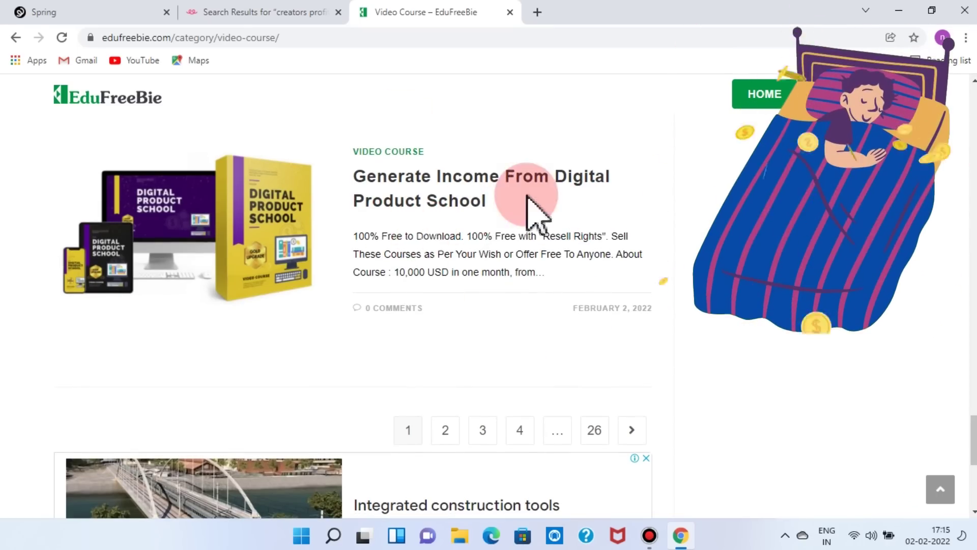
scroll(498, 336, "up", 20)
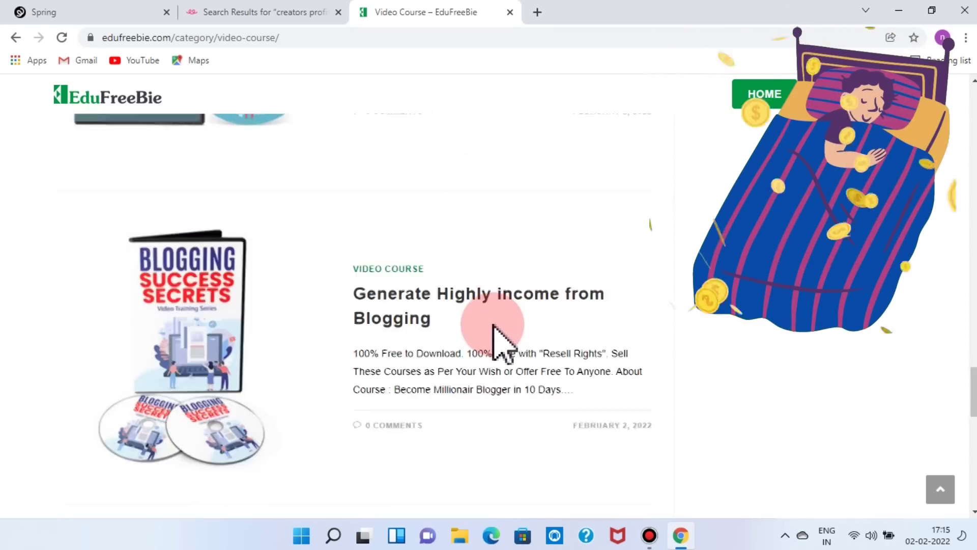
scroll(493, 326, "up", 2)
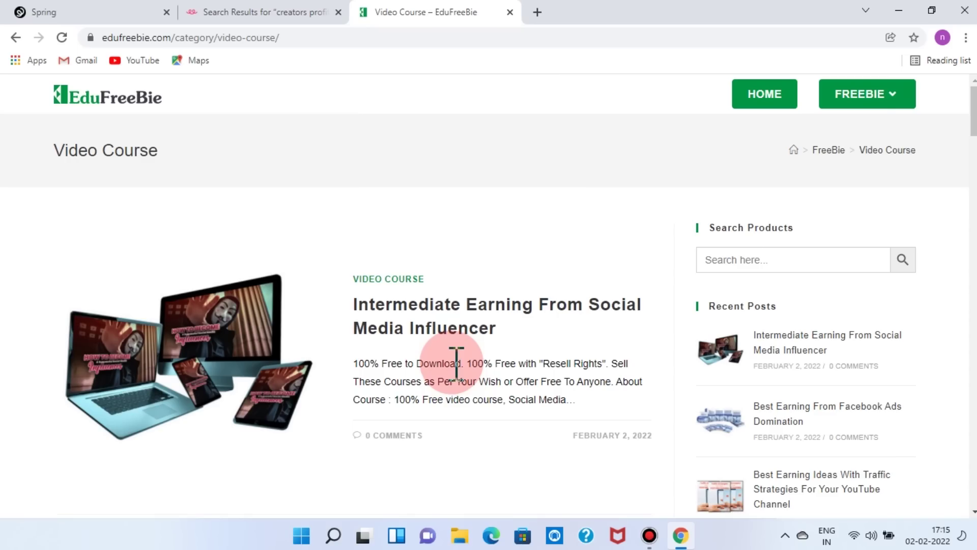
mouse_move(868, 97)
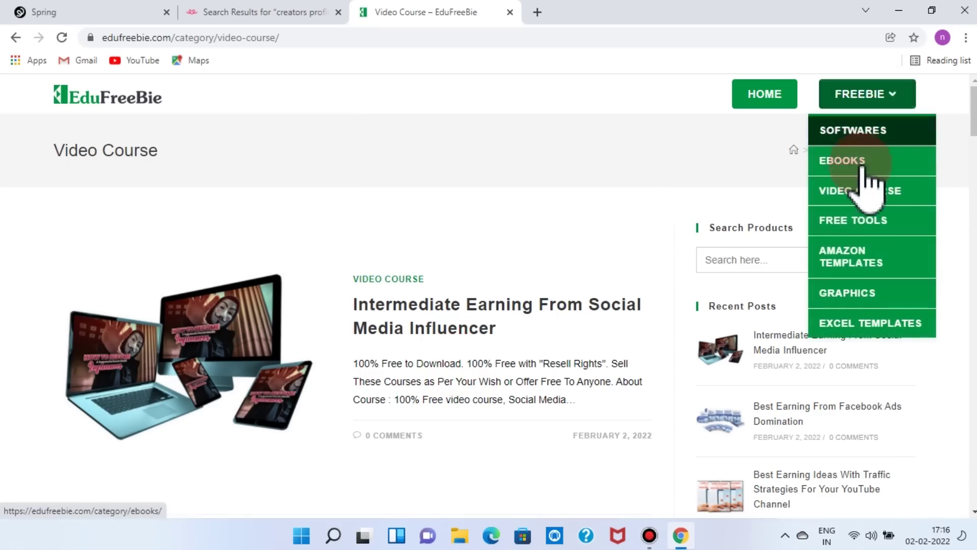
left_click(866, 305)
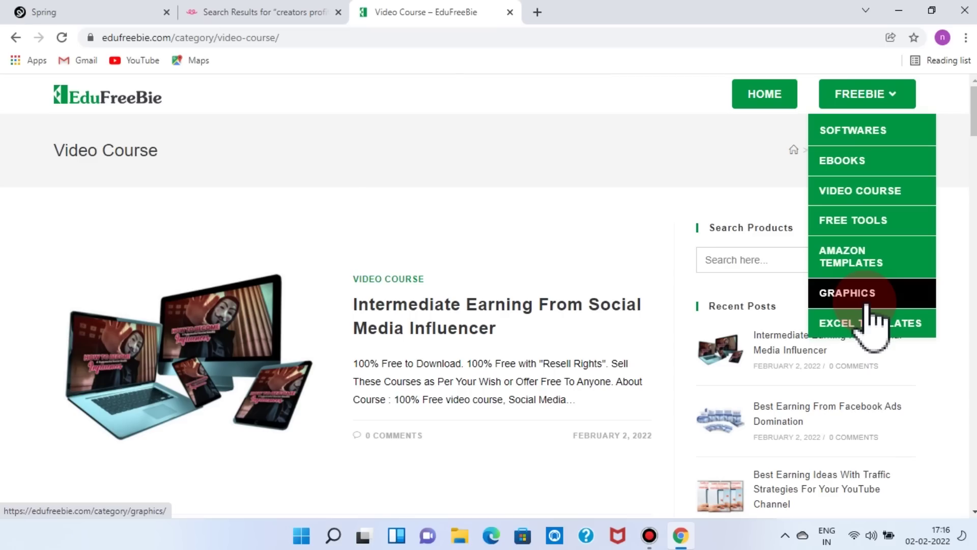
left_click(502, 289)
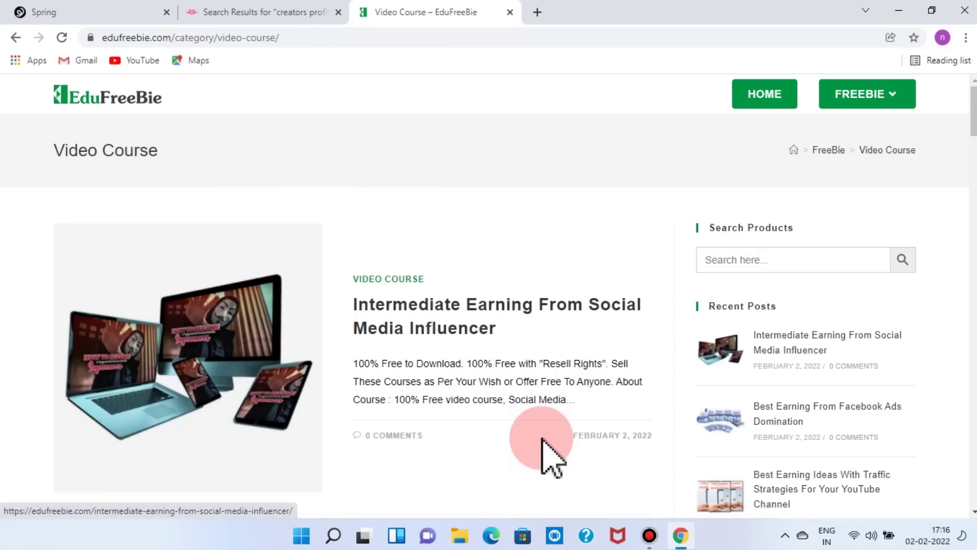
- Highlight and clear a post excerpt, then open the 'Earning From Social Media Marketing' post
scroll(585, 436, "down", 15)
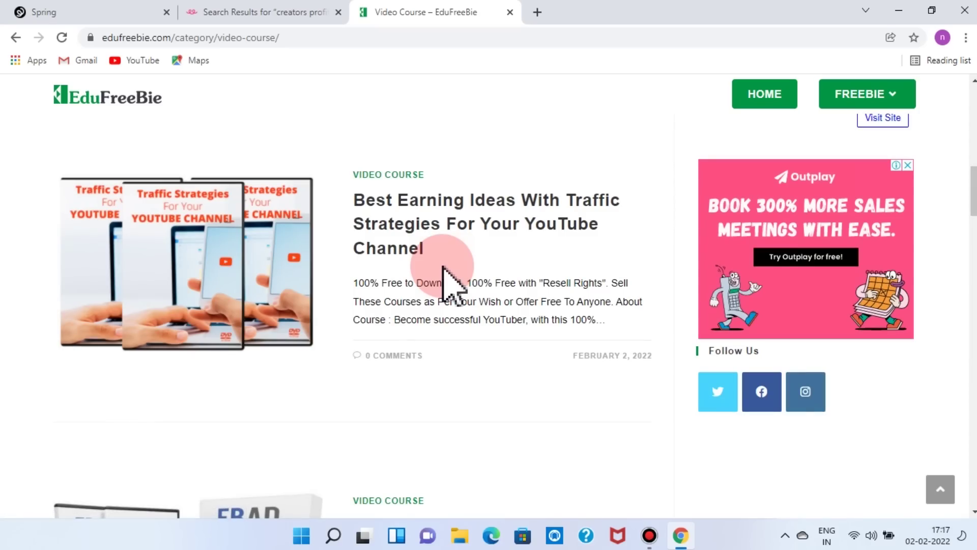
scroll(442, 267, "down", 10)
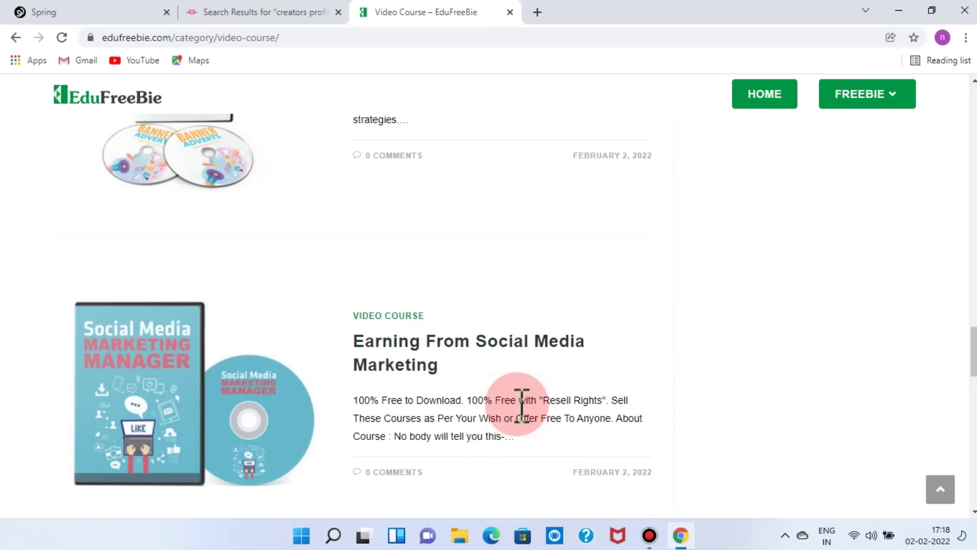
left_click_drag(353, 400, 466, 406)
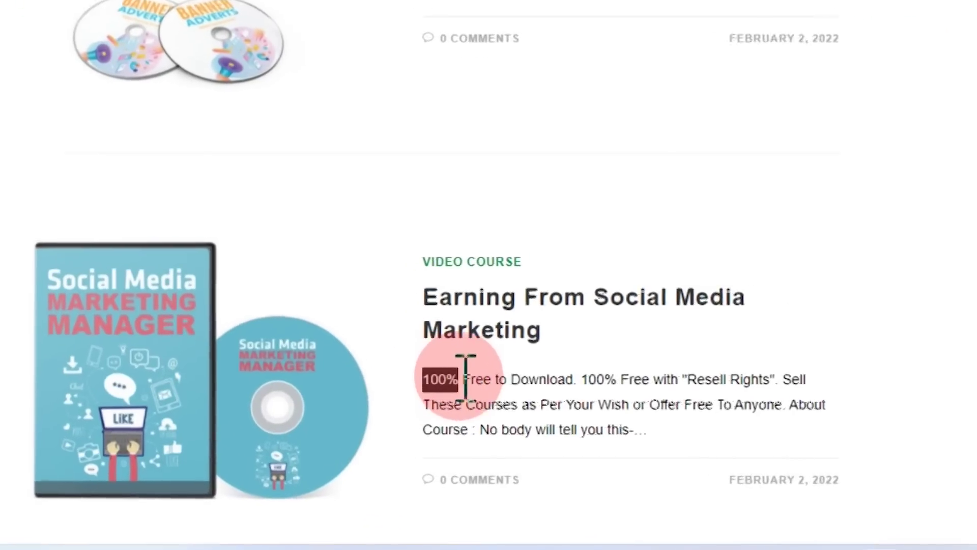
left_click_drag(594, 386, 811, 410)
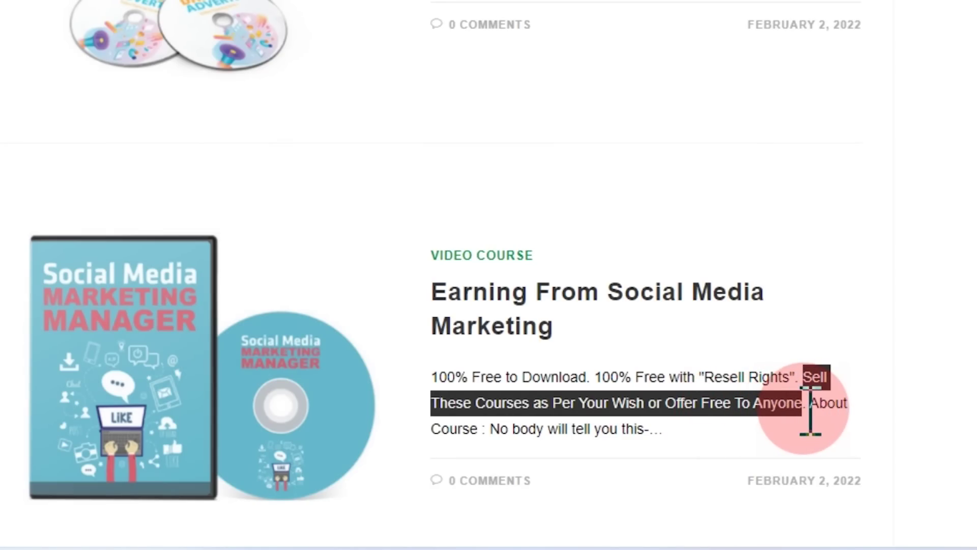
left_click(697, 340)
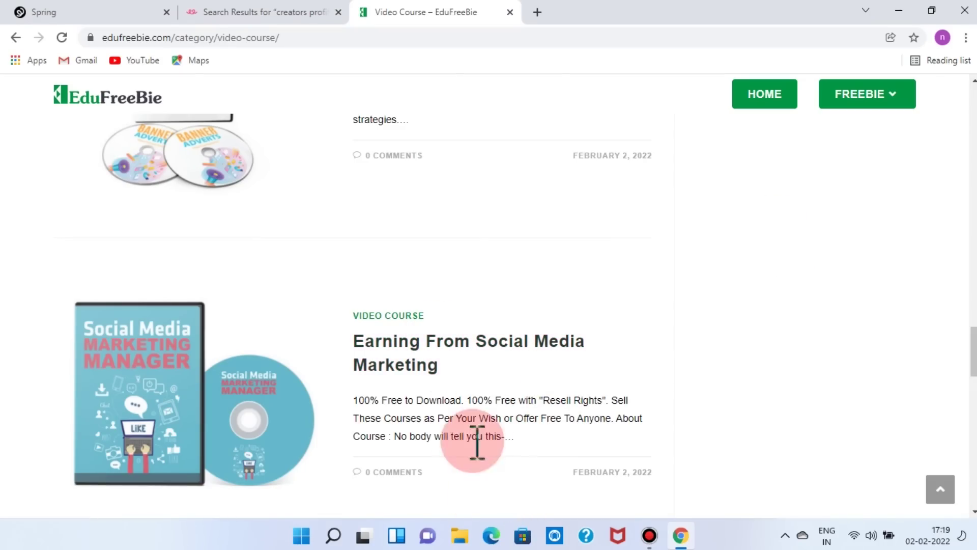
left_click(371, 346)
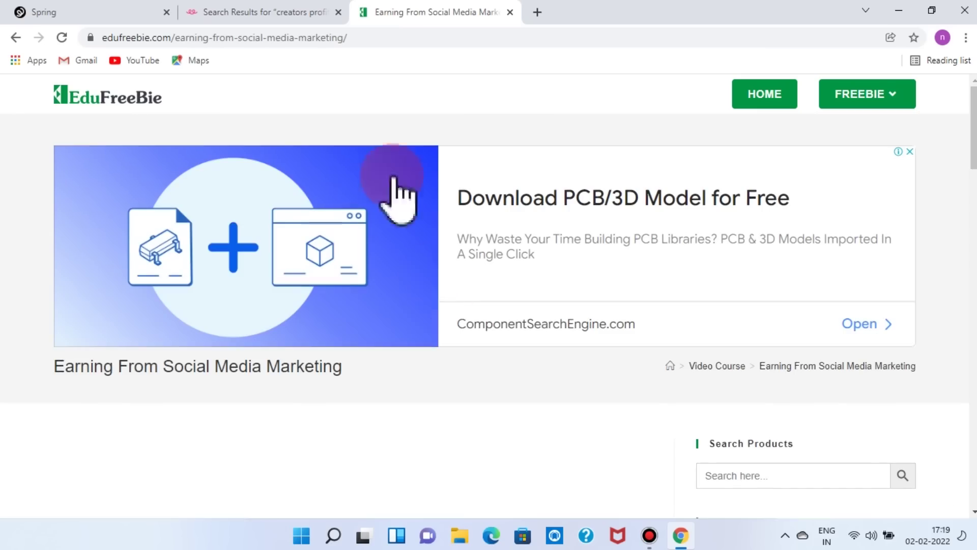
- Download Social-Media-Marketing-Manager.zip using the post's Free Download button
scroll(458, 372, "down", 8)
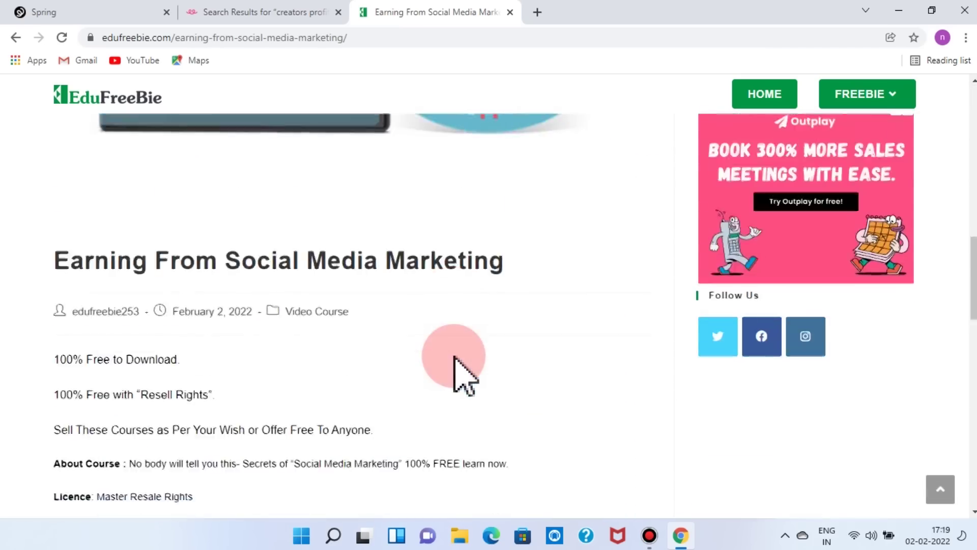
scroll(453, 366, "down", 4)
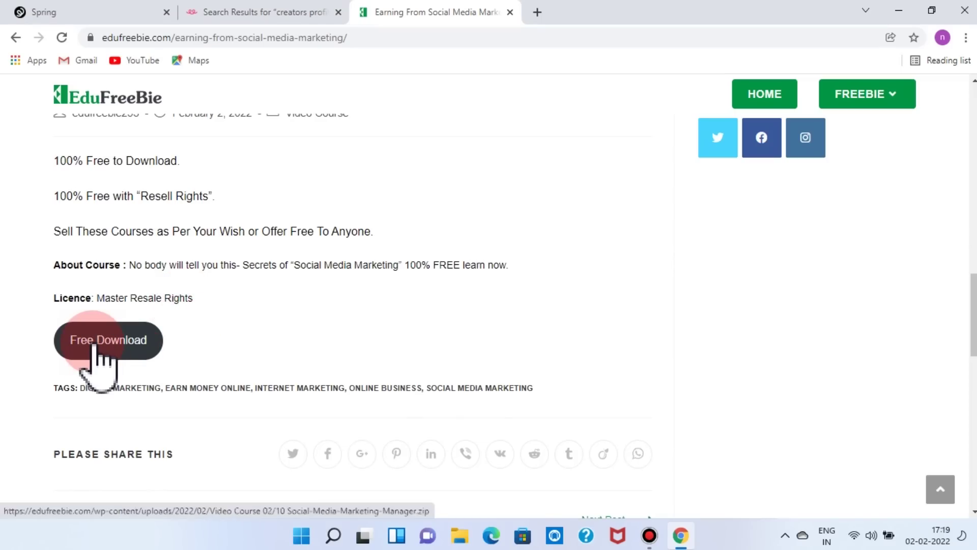
left_click(95, 345)
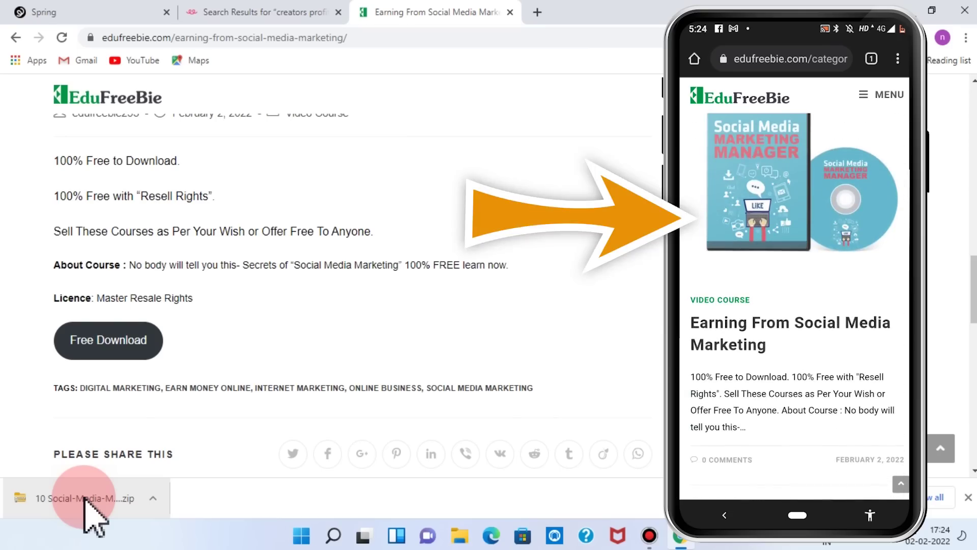
- Scroll up and down through the Social Media Marketing course post
left_click(562, 349)
scroll(562, 349, "up", 8)
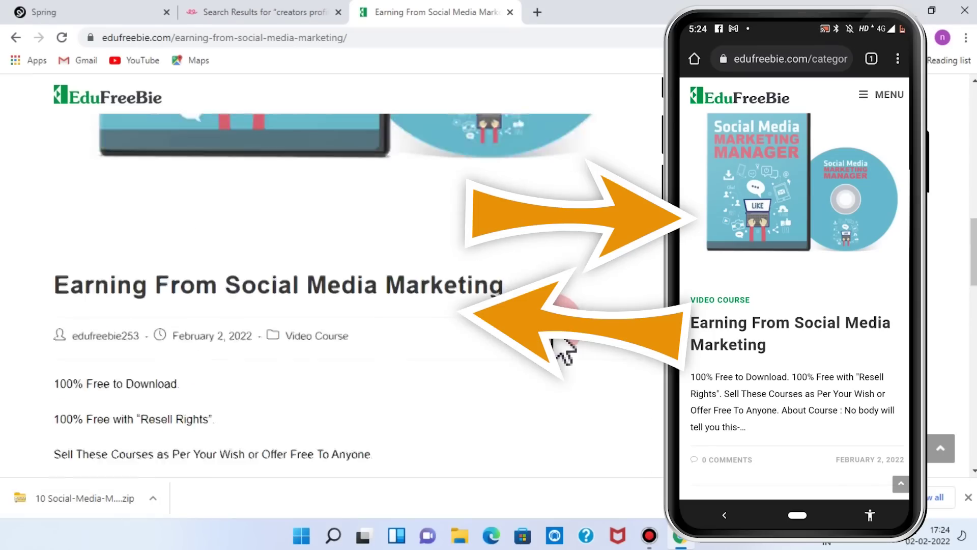
scroll(562, 349, "up", 2)
scroll(563, 349, "down", 2)
scroll(563, 349, "up", 2)
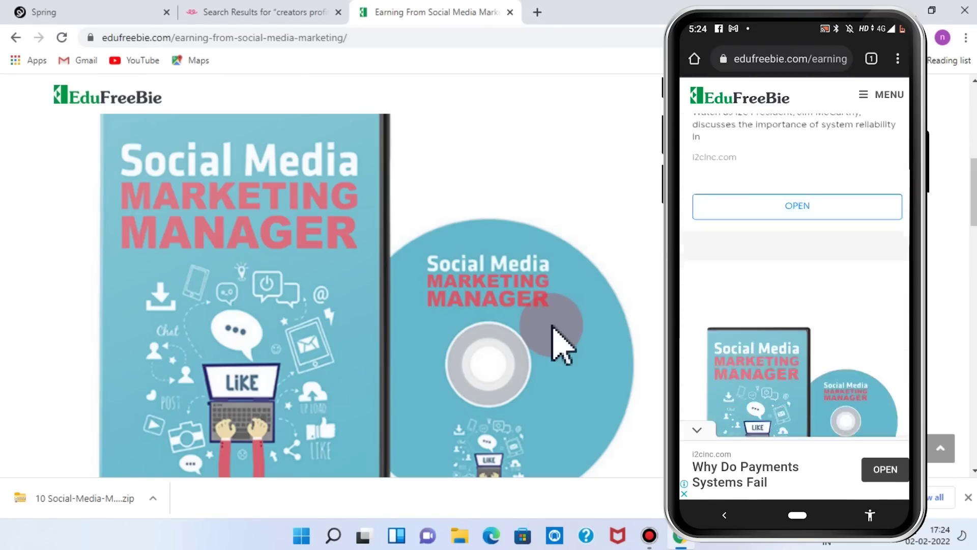
scroll(563, 346, "down", 8)
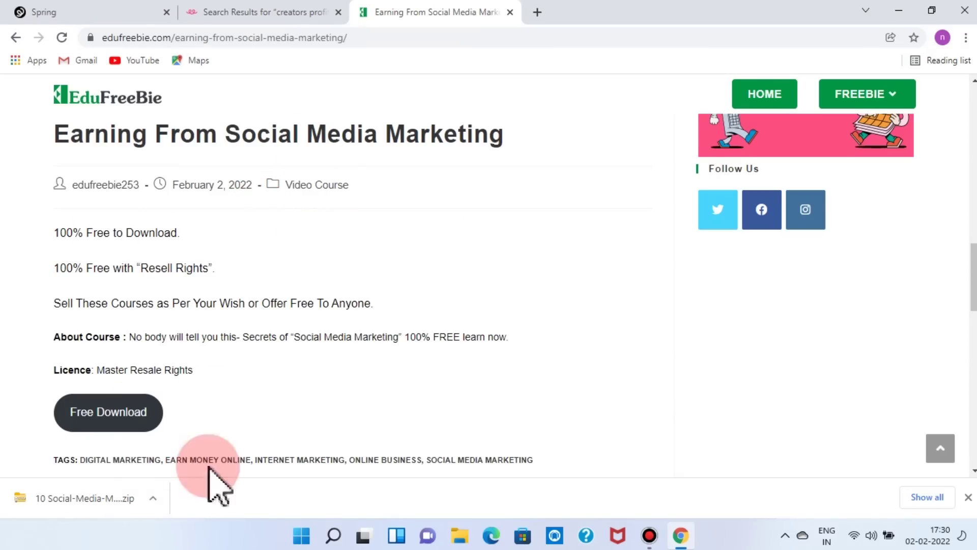
- Open the downloaded course zip and scroll back to the product image
left_click(129, 492)
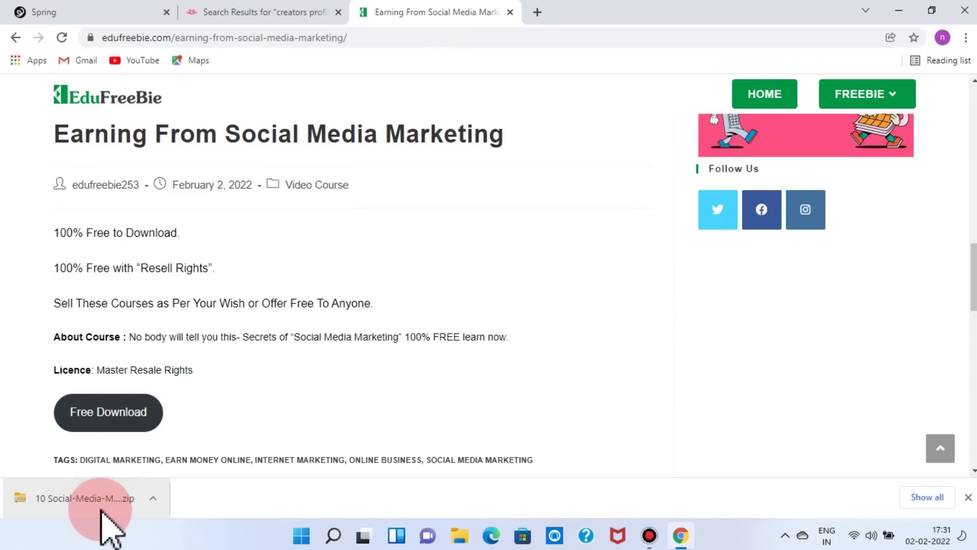
scroll(257, 403, "up", 8)
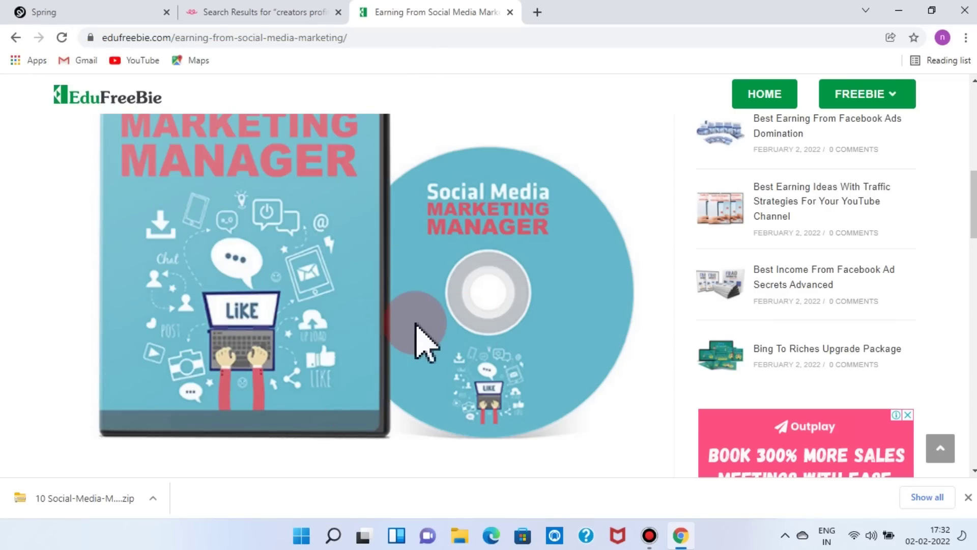
scroll(419, 336, "down", 5)
scroll(424, 338, "down", 4)
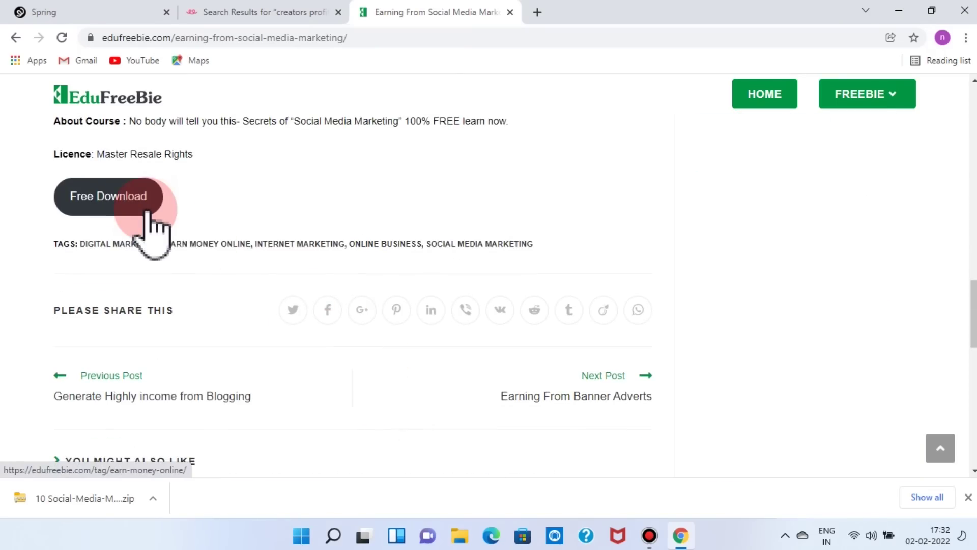
scroll(300, 273, "up", 9)
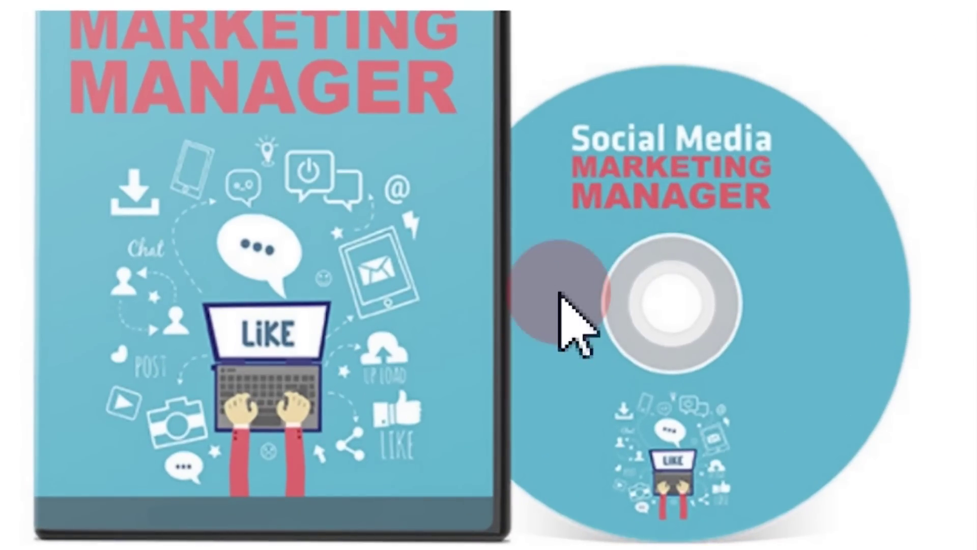
- Save the product cover image to Downloads as 1.png
right_click(485, 251)
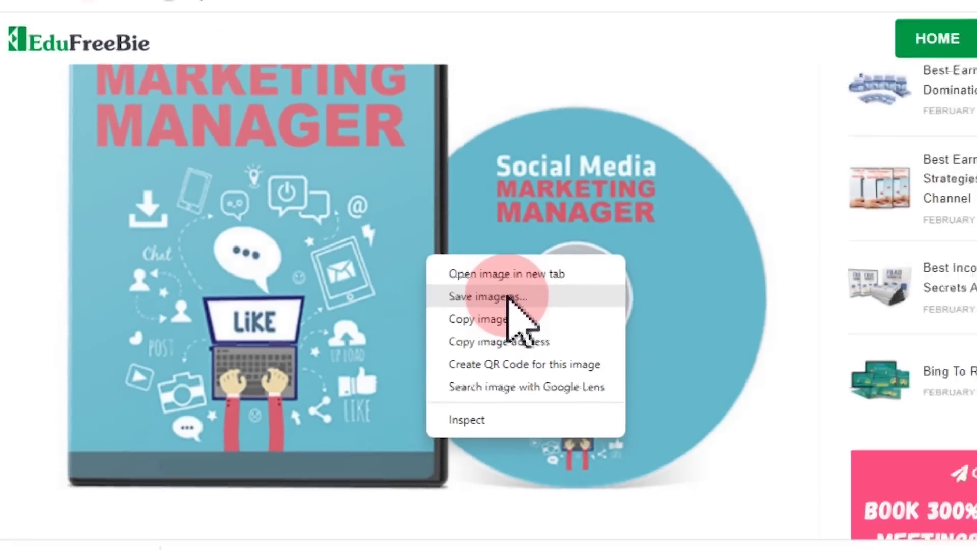
left_click(575, 302)
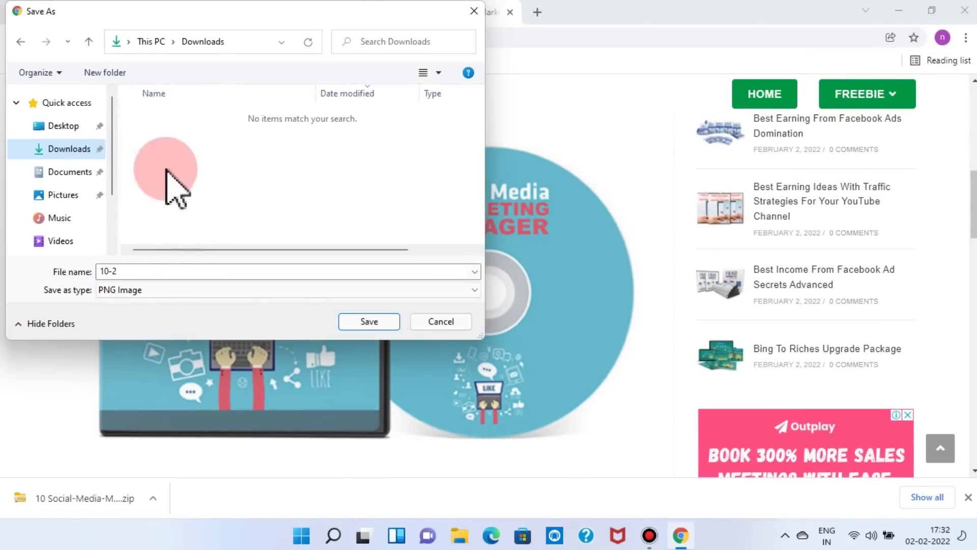
left_click(126, 271)
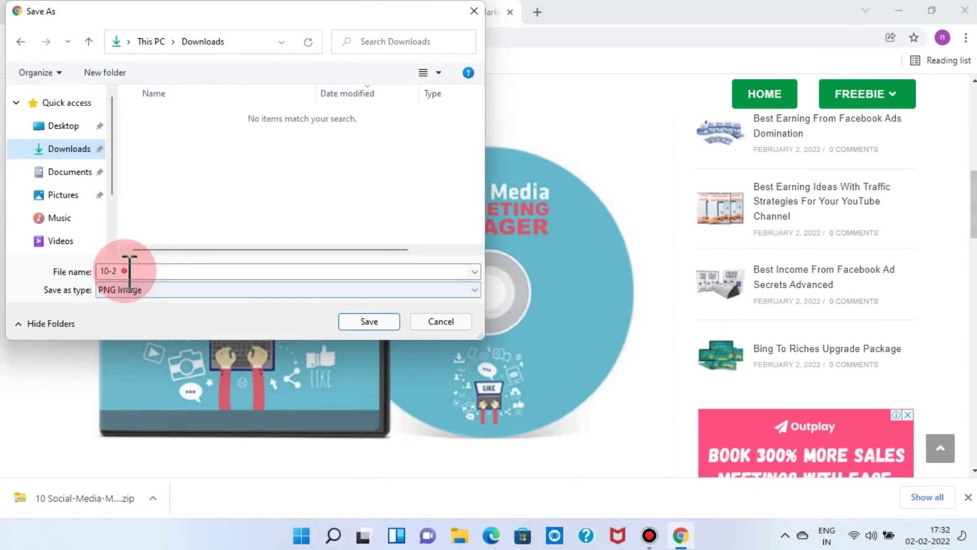
double_click(126, 271)
type("1")
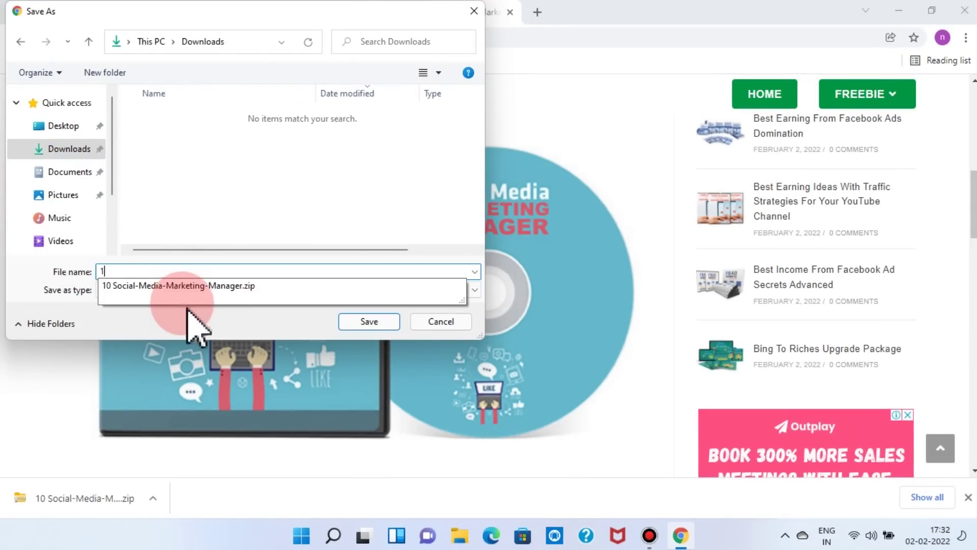
left_click(368, 321)
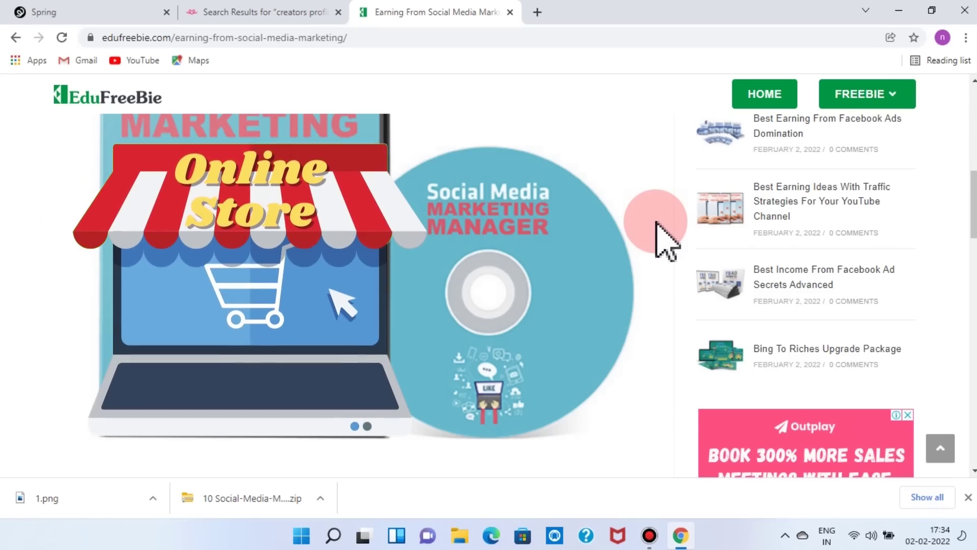
- Show the FREEBIE dropdown with Softwares, Ebooks, Free Tools, Amazon Templates, Graphics and Excel Templates
mouse_move(886, 94)
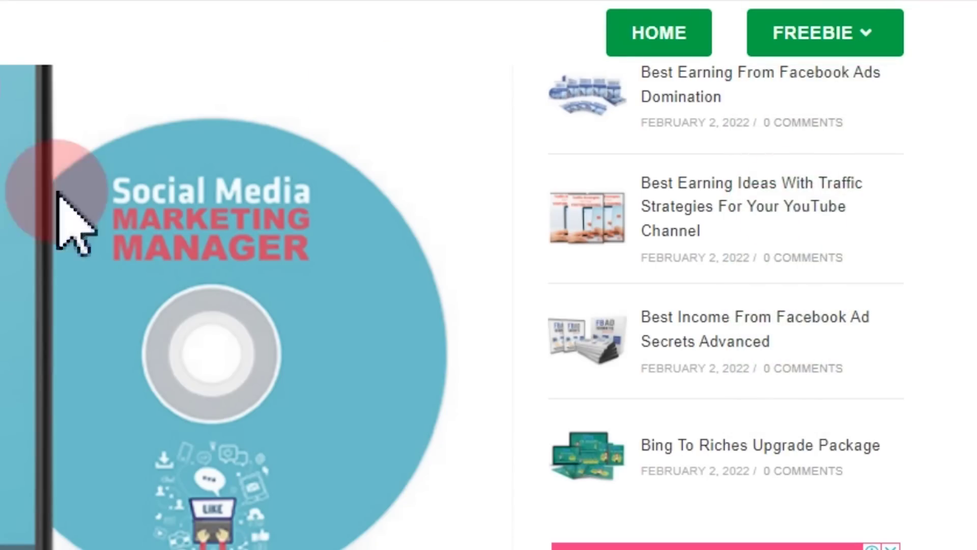
mouse_move(859, 51)
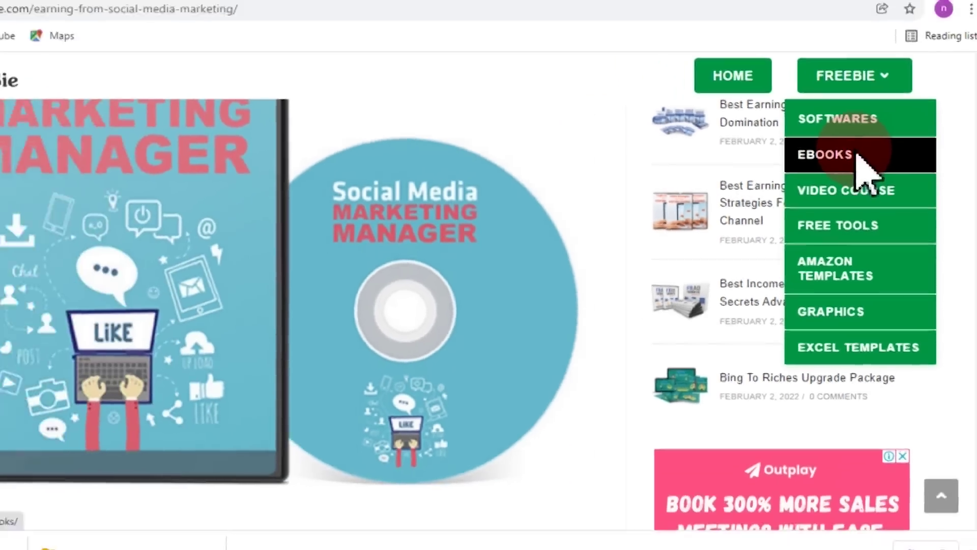
- Open the Ebooks freebie category page
left_click(825, 139)
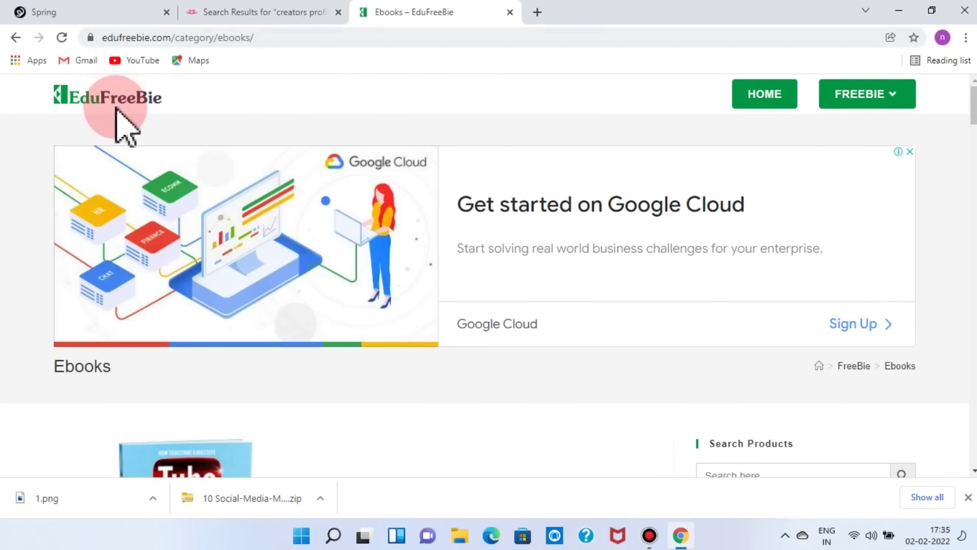
scroll(327, 247, "down", 5)
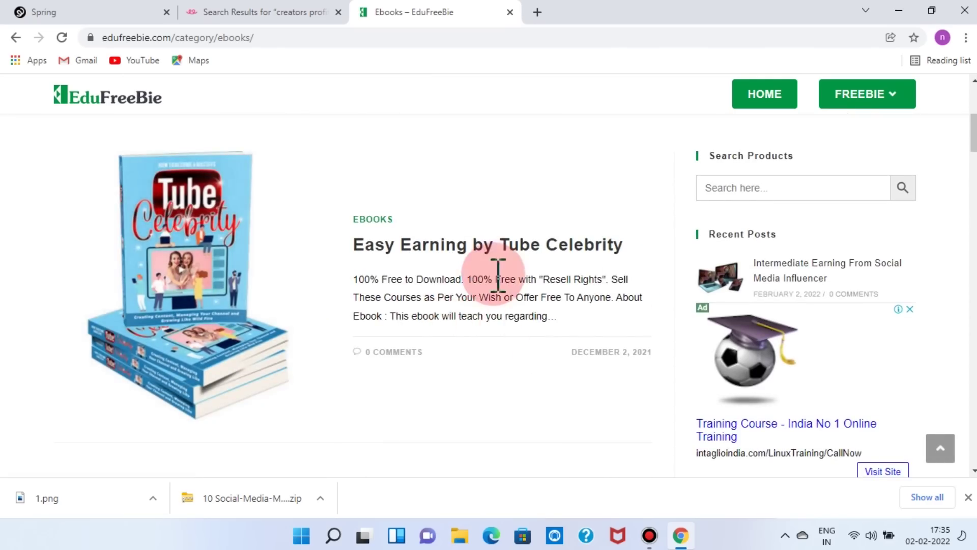
scroll(488, 275, "down", 5)
scroll(499, 285, "up", 8)
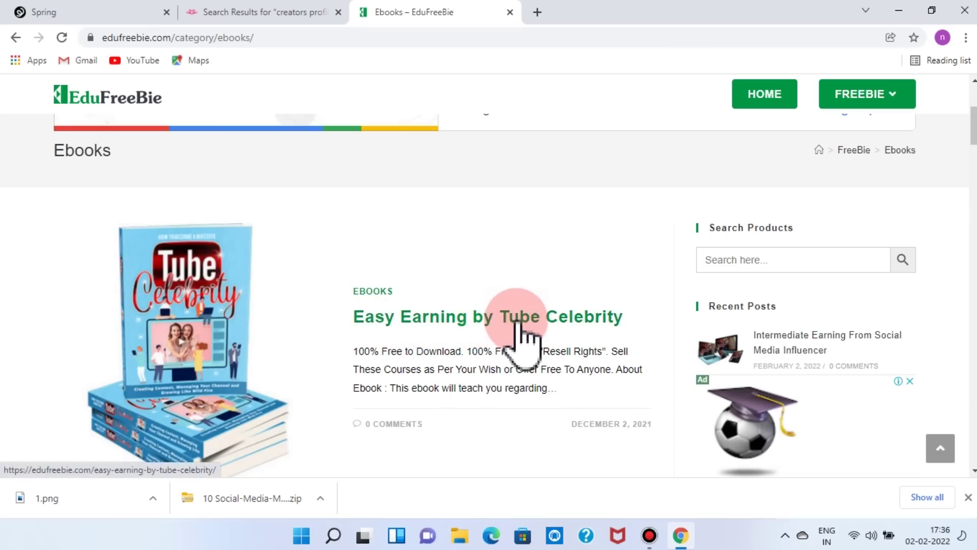
scroll(527, 338, "down", 7)
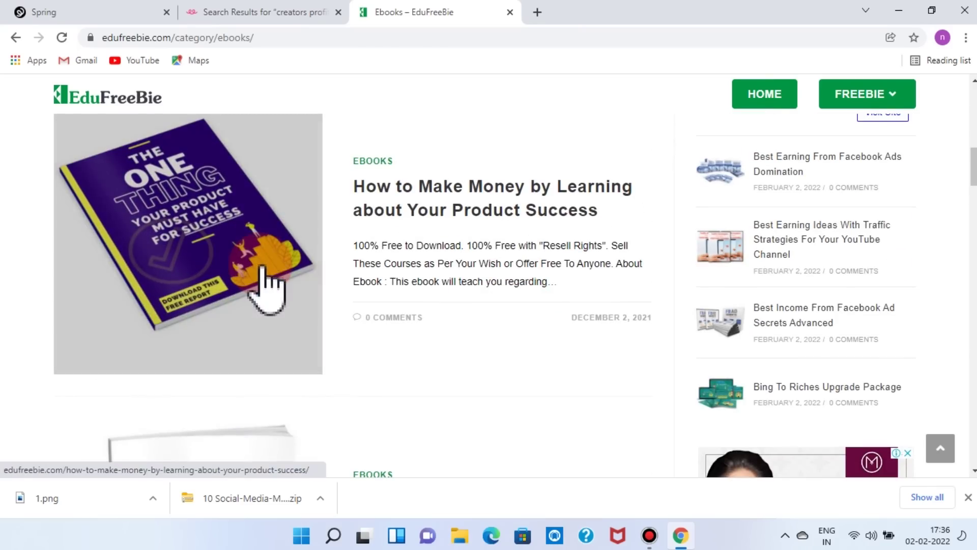
- Scroll through the Ebooks posts to find the Easy Earning by Modern Vlogging ebook
left_click(465, 183)
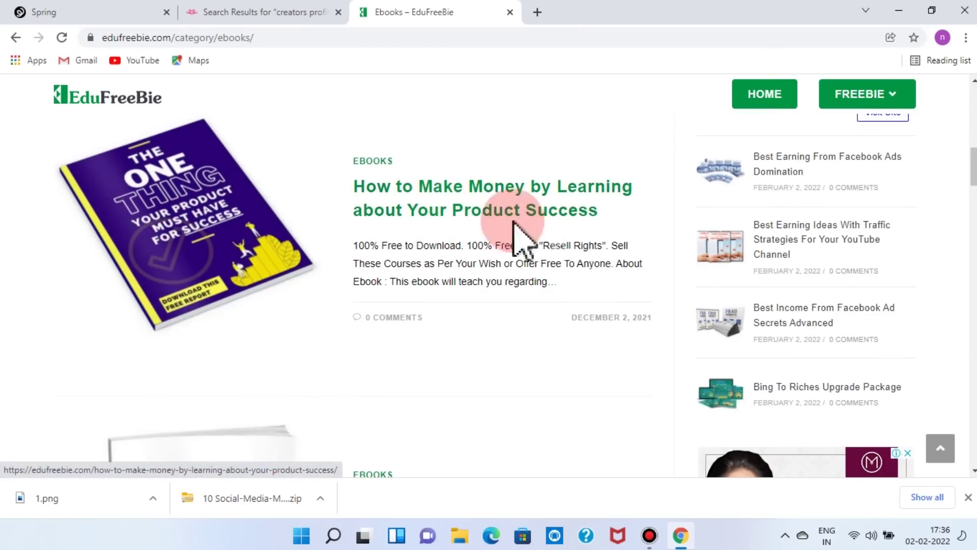
scroll(530, 236, "down", 5)
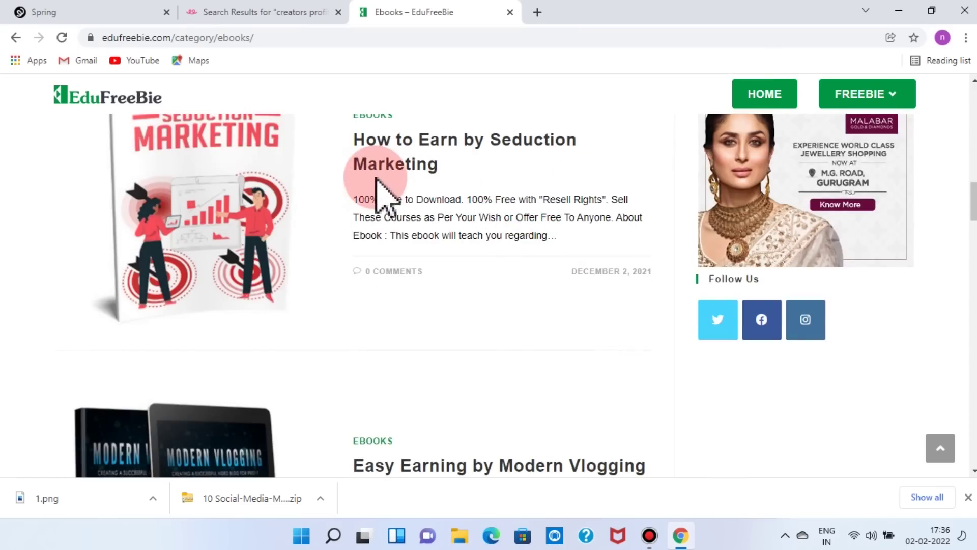
scroll(509, 212, "down", 4)
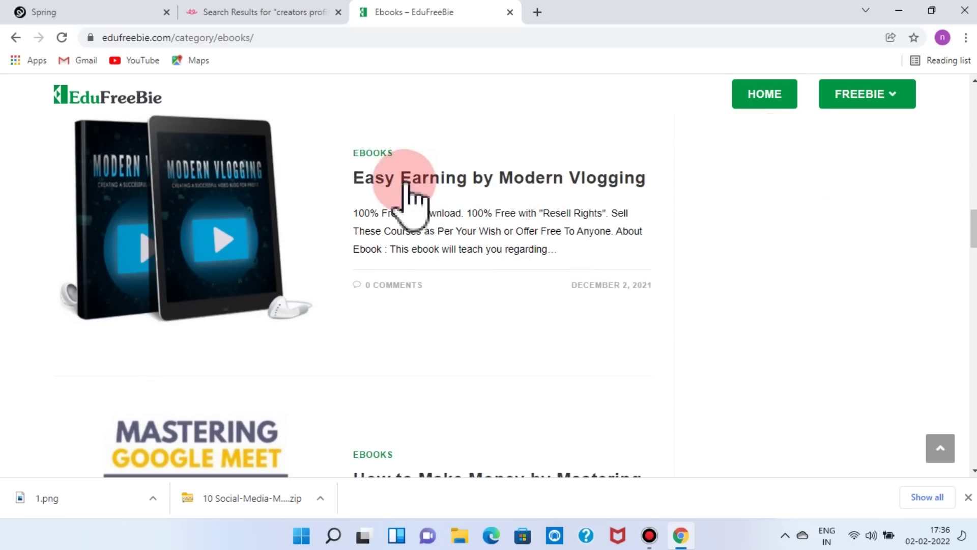
scroll(538, 219, "down", 4)
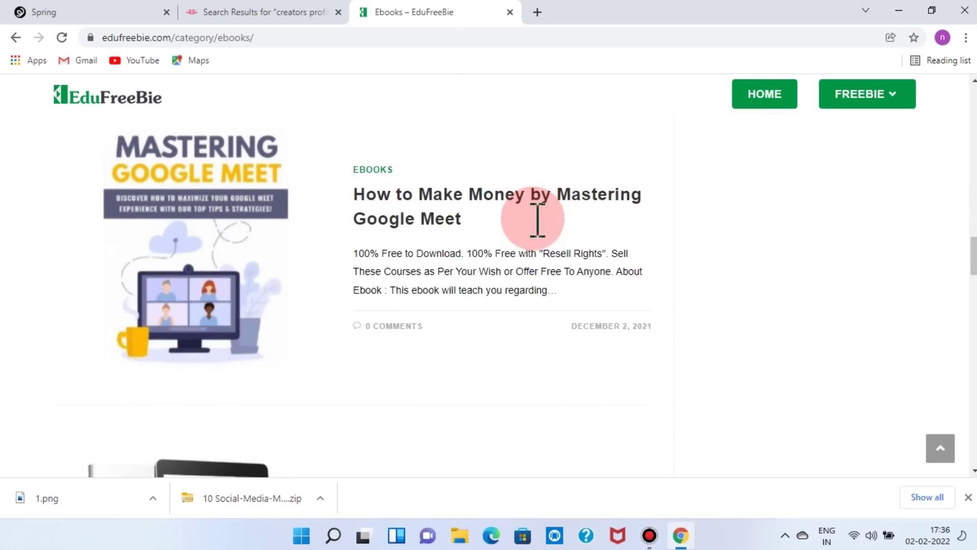
scroll(545, 218, "down", 4)
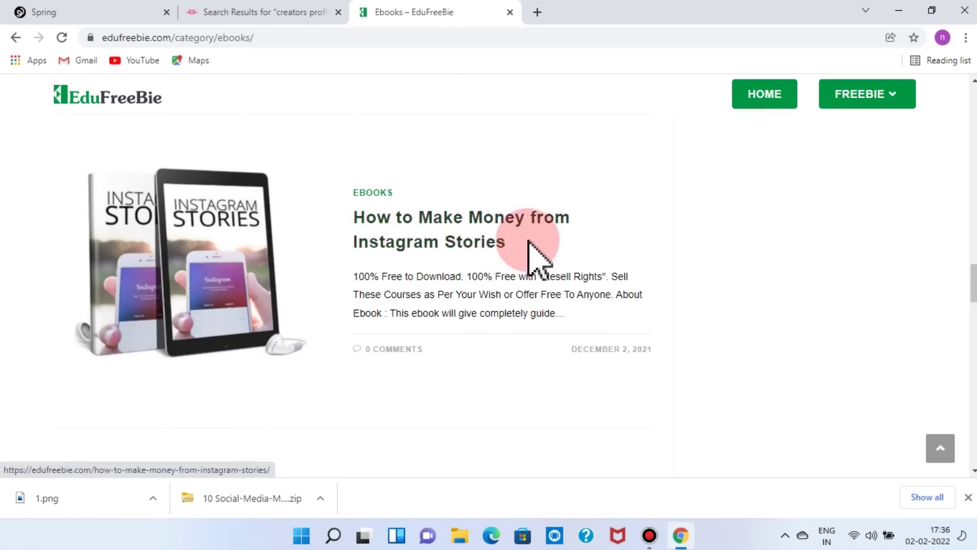
scroll(534, 257, "down", 4)
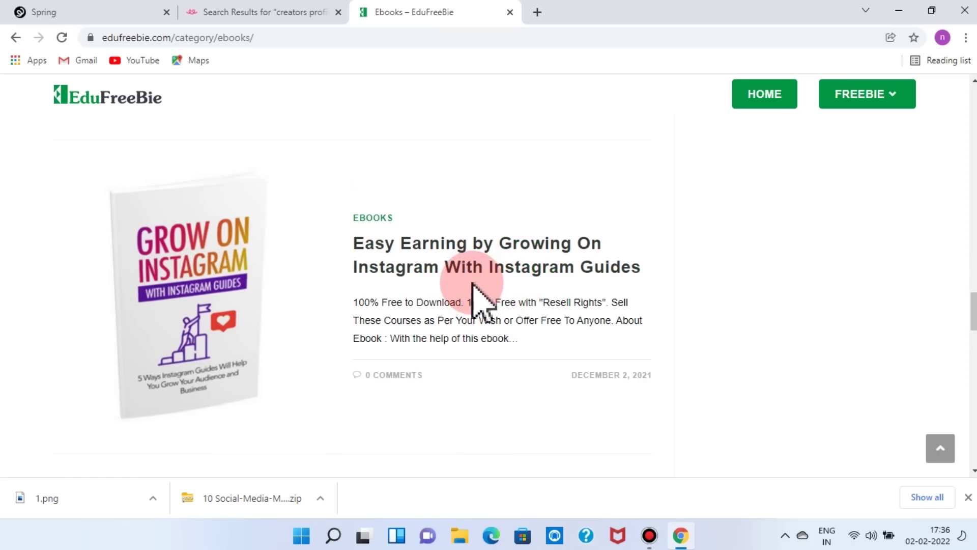
scroll(596, 300, "down", 4)
scroll(602, 305, "down", 1)
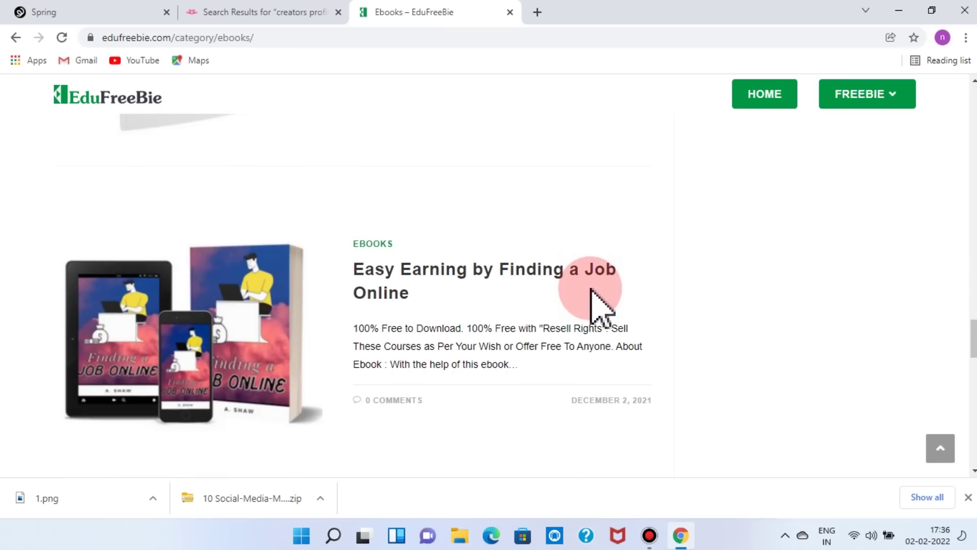
scroll(457, 315, "down", 5)
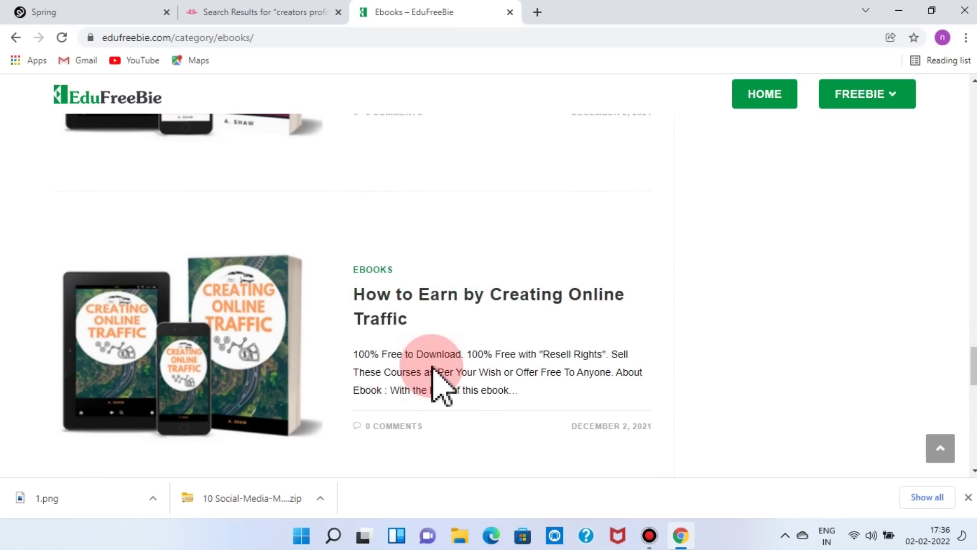
scroll(406, 306, "down", 4)
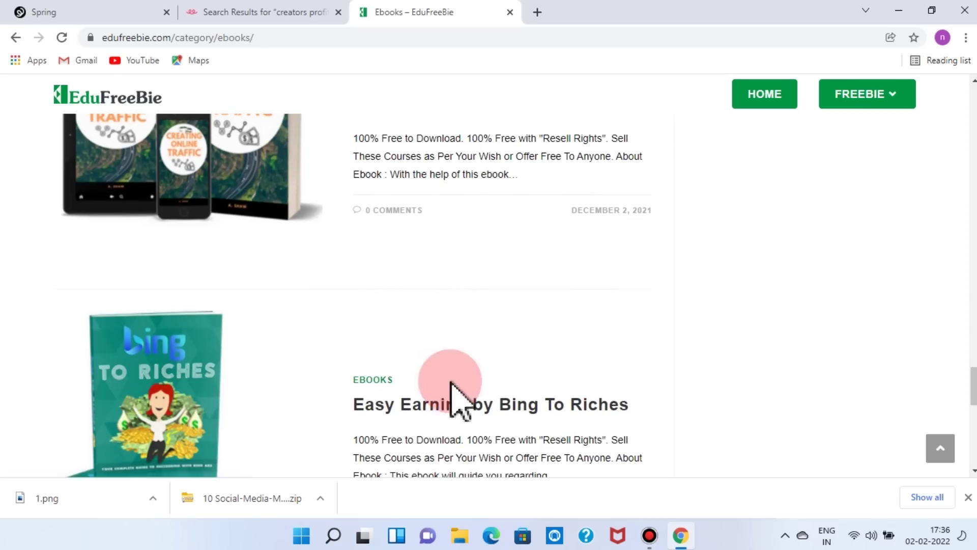
scroll(504, 405, "down", 3)
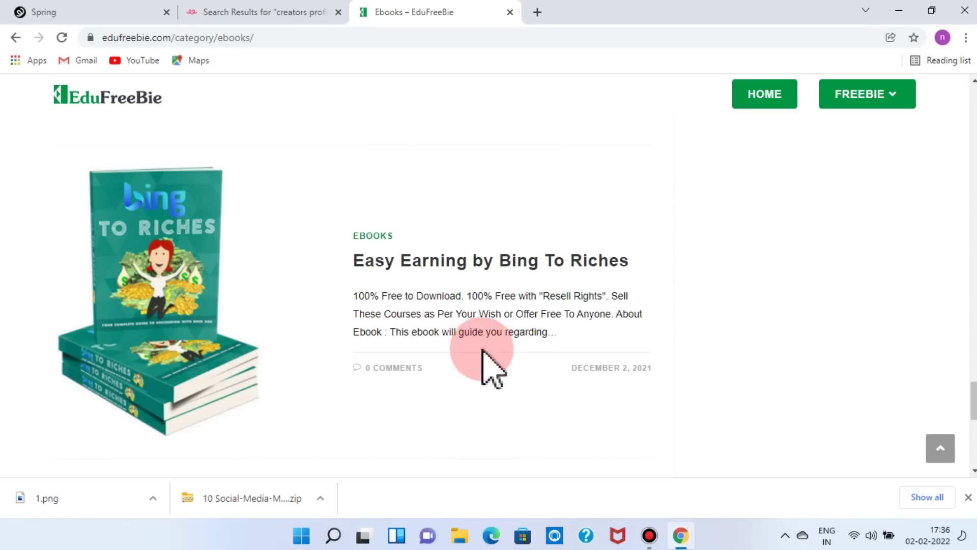
scroll(489, 371, "down", 8)
scroll(476, 371, "up", 8)
scroll(475, 371, "down", 5)
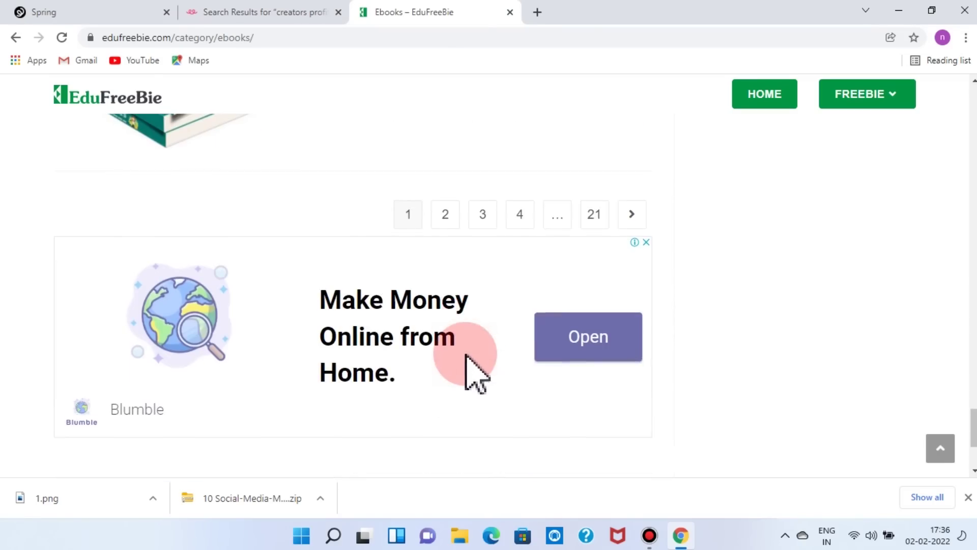
scroll(377, 167, "up", 7)
scroll(425, 305, "down", 20)
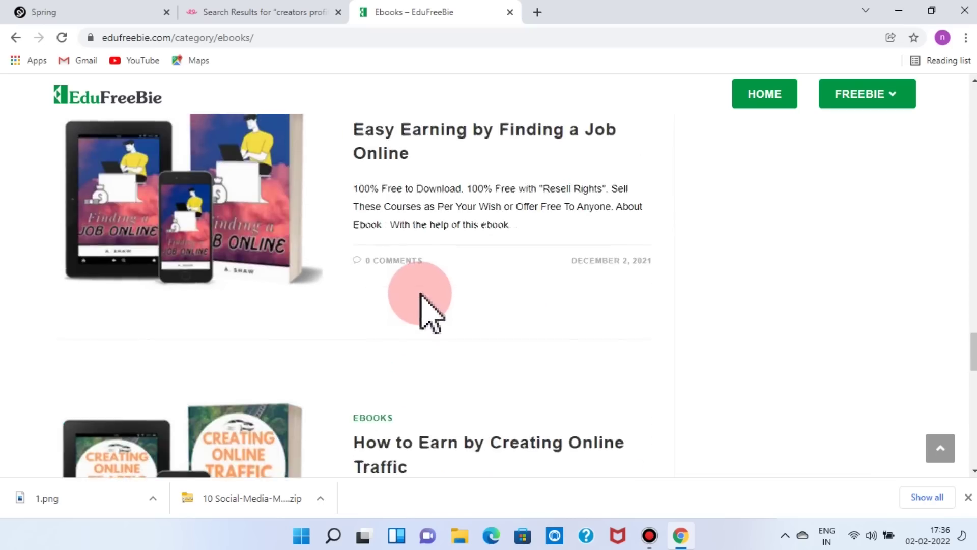
scroll(425, 305, "up", 9)
scroll(427, 305, "down", 4)
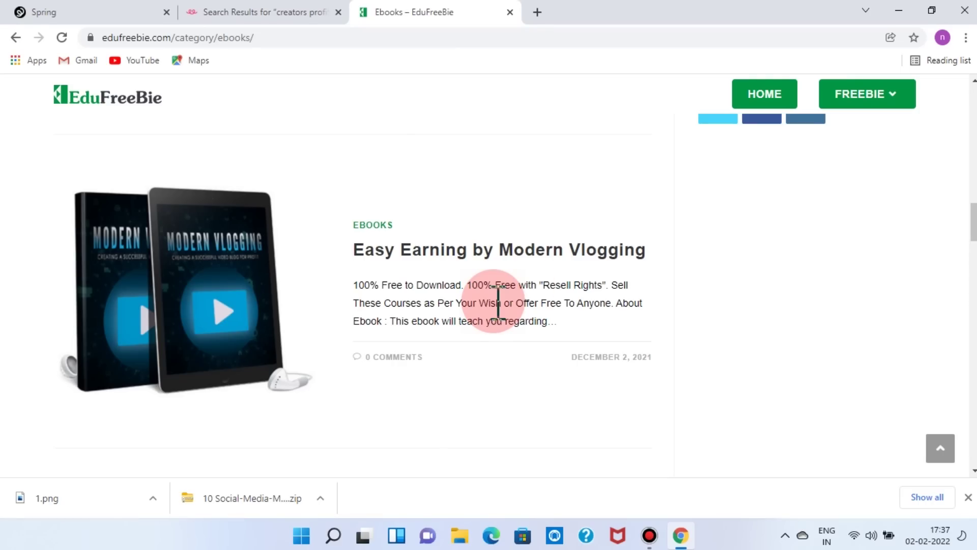
- Open the Easy Earning by Modern Vlogging post, dismiss the ad, and download its ebook zip
left_click(442, 249)
left_click(526, 332)
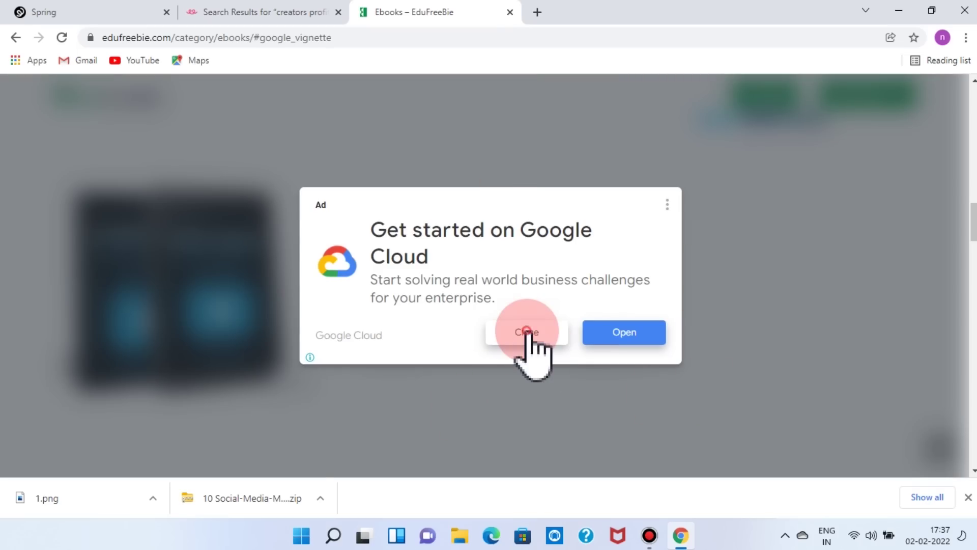
scroll(529, 336, "down", 10)
scroll(532, 351, "up", 8)
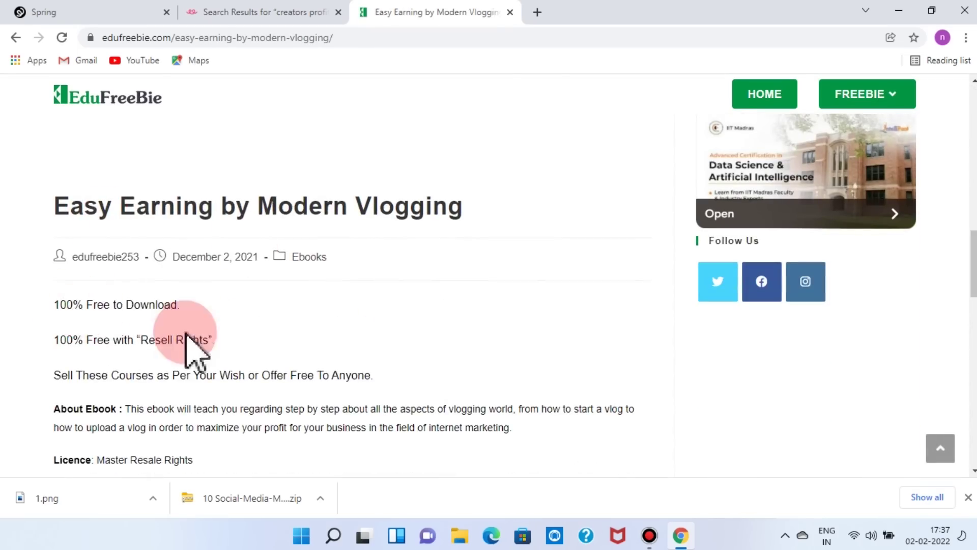
scroll(185, 336, "down", 3)
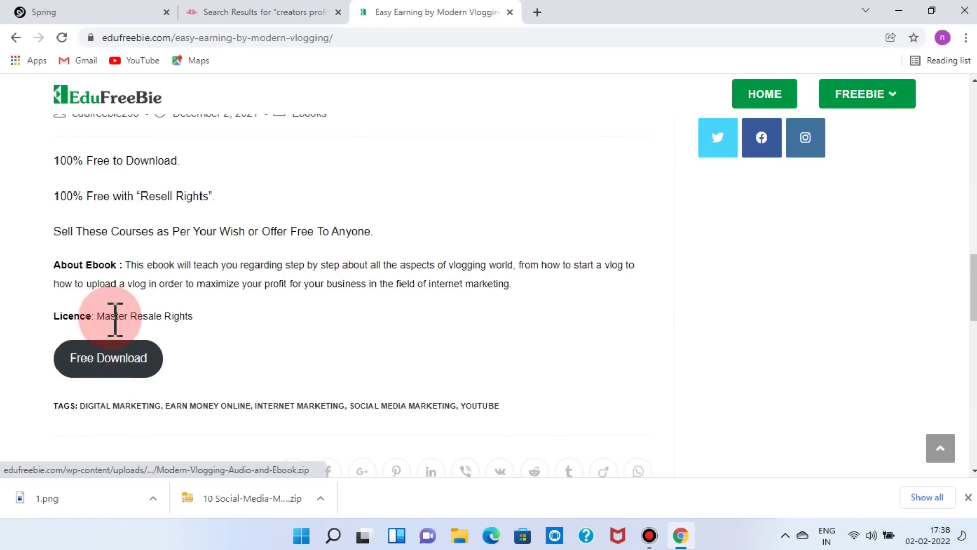
left_click(122, 351)
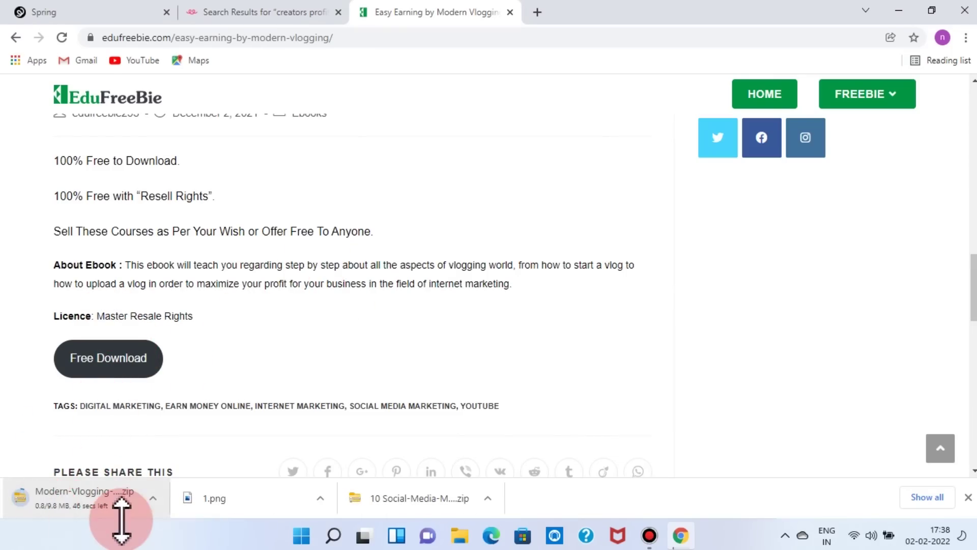
- Save the ebook's product image to Downloads as 2.png
scroll(426, 350, "up", 6)
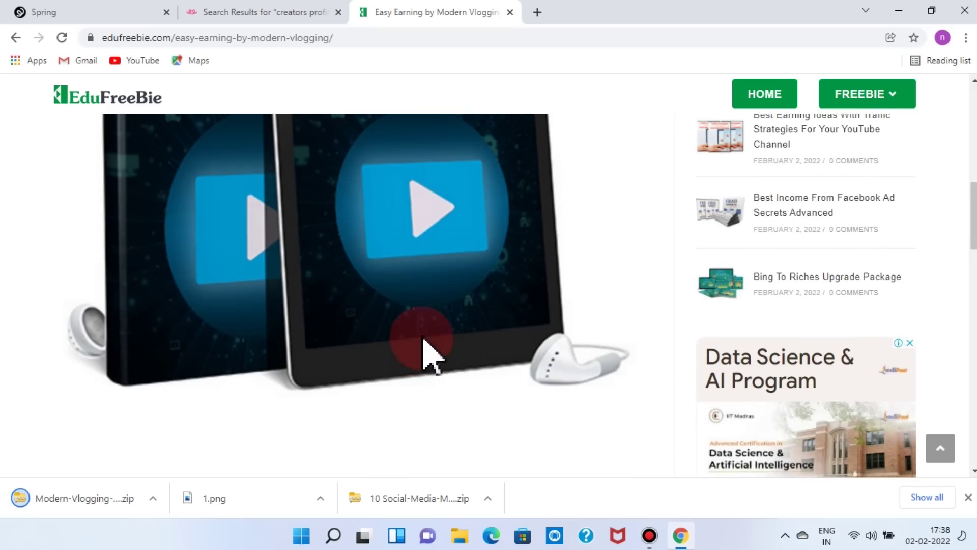
right_click(368, 240)
left_click(416, 276)
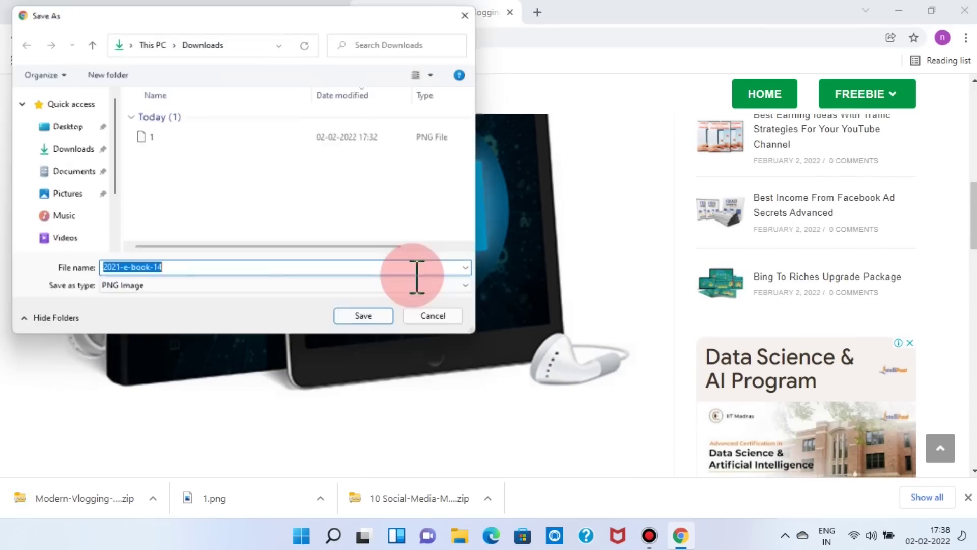
type("2")
left_click(363, 319)
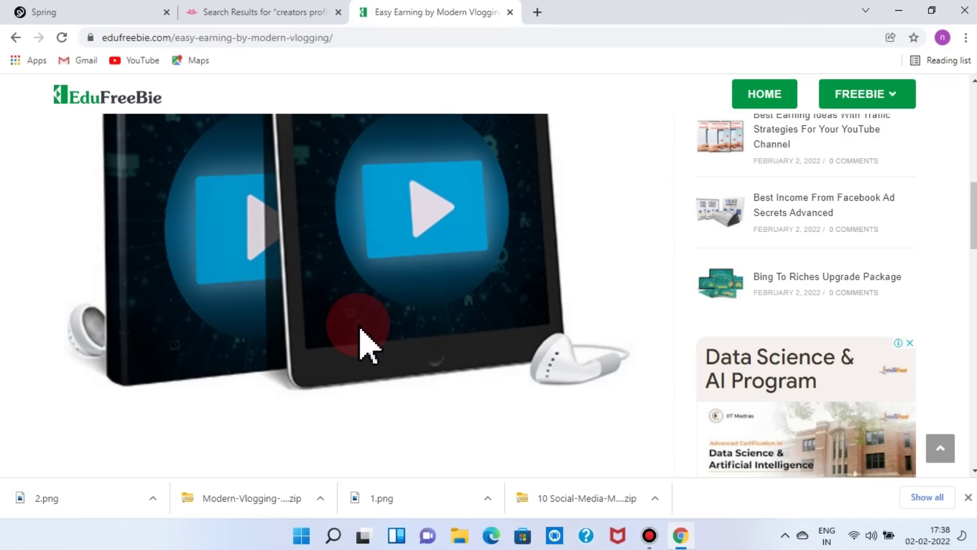
- Show the FREEBIE dropdown listing Softwares, Ebooks, Video Course, Free Tools, Amazon Templates and Graphics
mouse_move(866, 101)
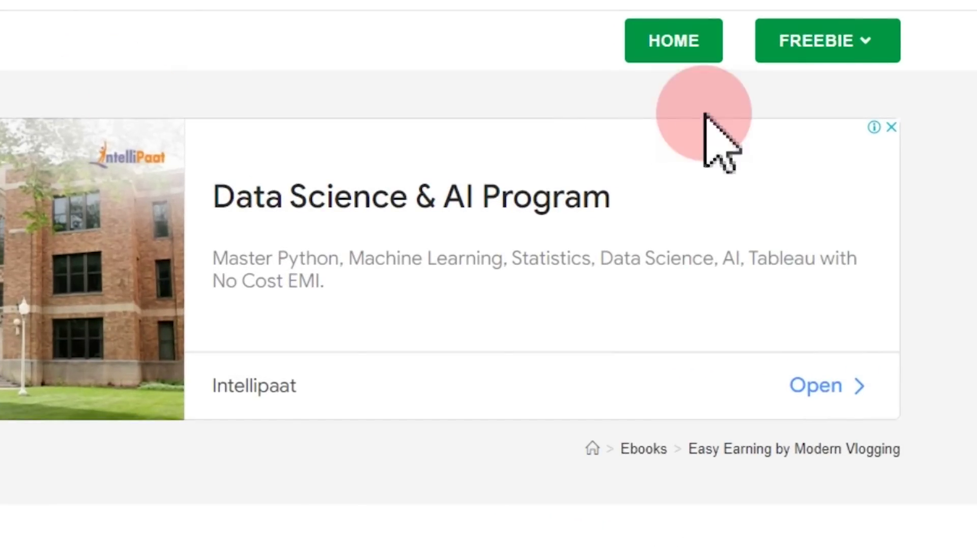
mouse_move(831, 50)
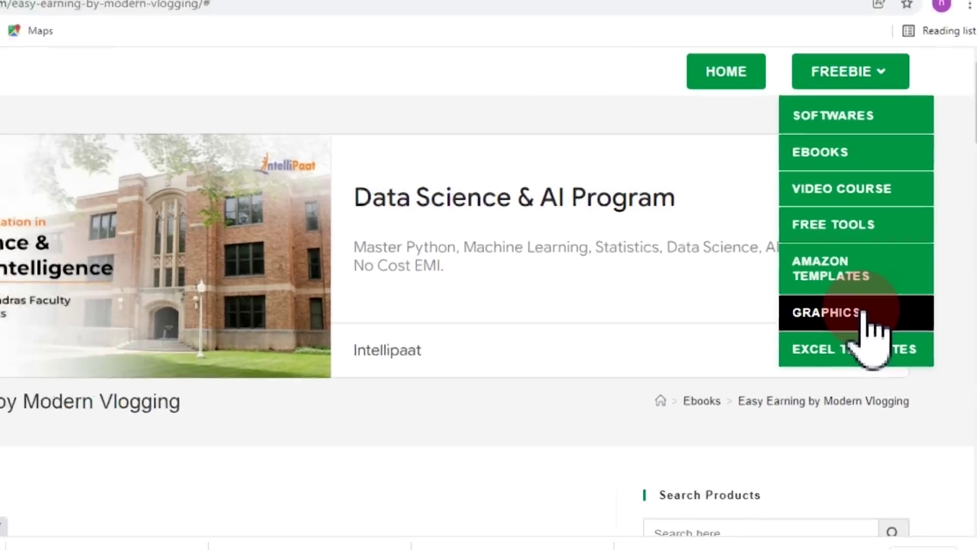
- Open the Graphics freebie category and scroll through its free bundles
left_click(844, 338)
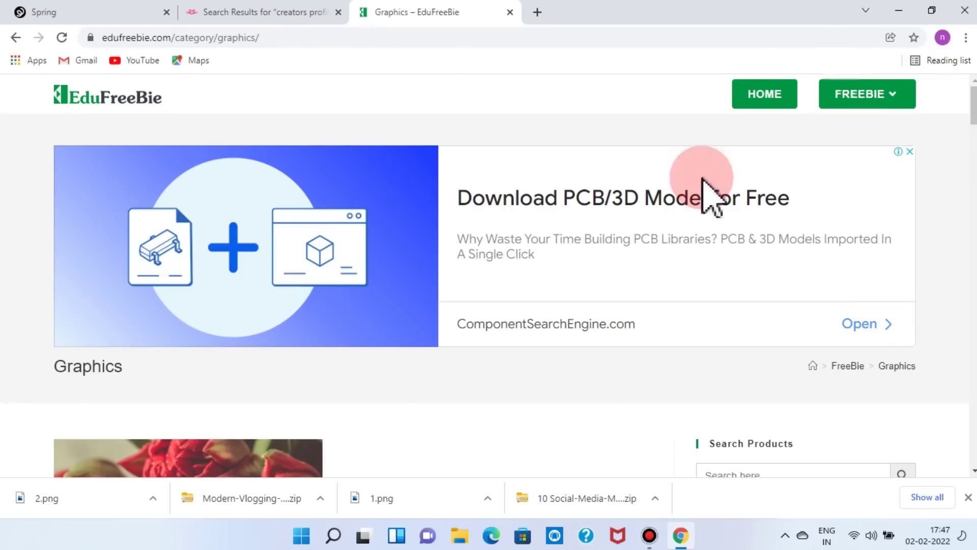
scroll(684, 408, "down", 5)
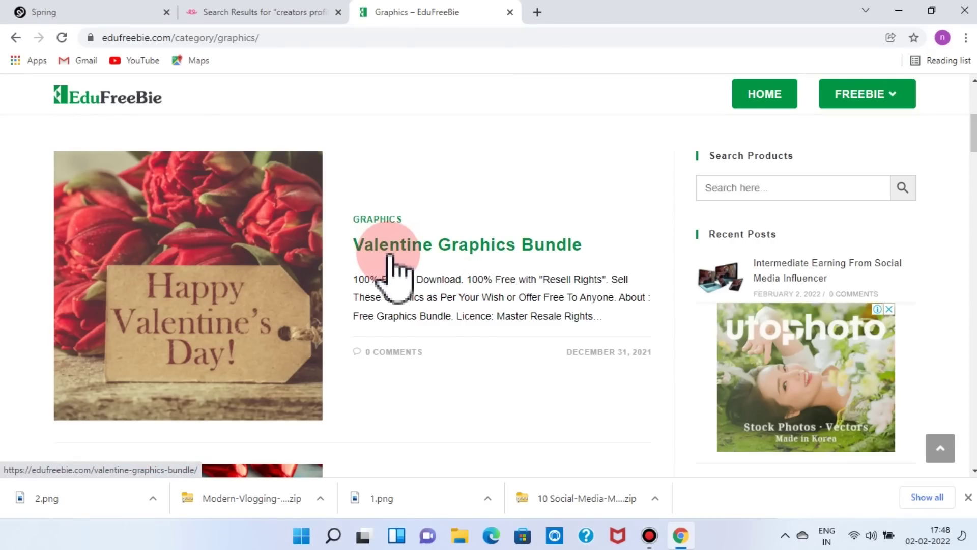
scroll(598, 379, "down", 1)
scroll(593, 374, "up", 1)
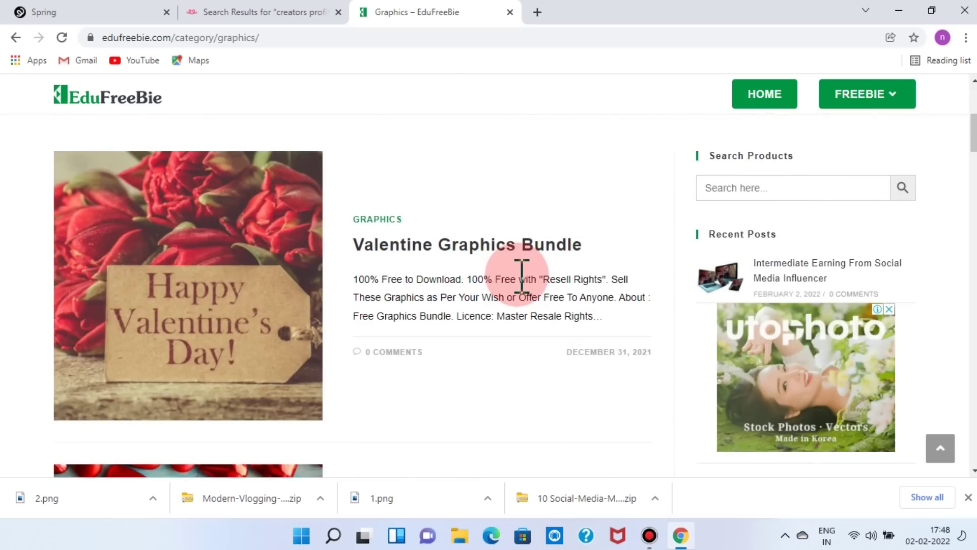
scroll(522, 275, "down", 5)
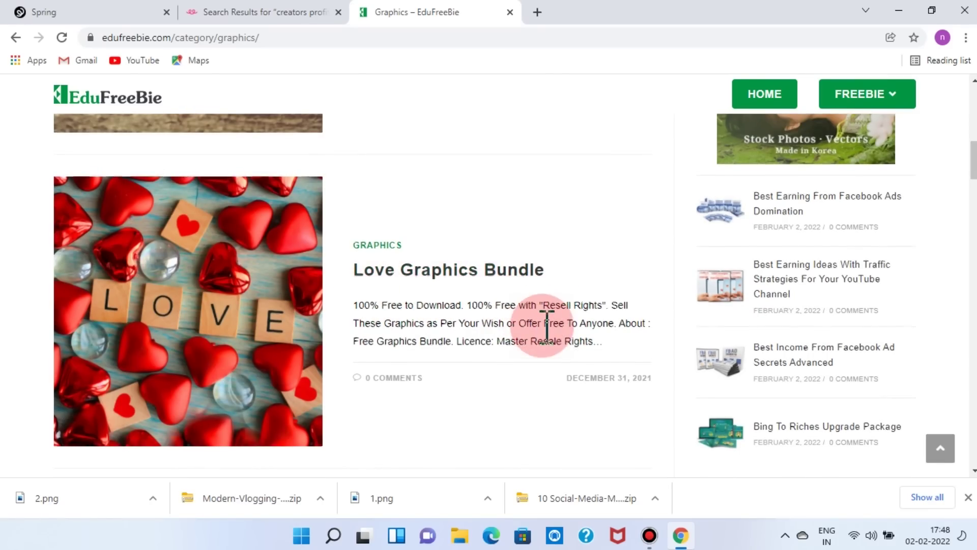
scroll(544, 326, "down", 6)
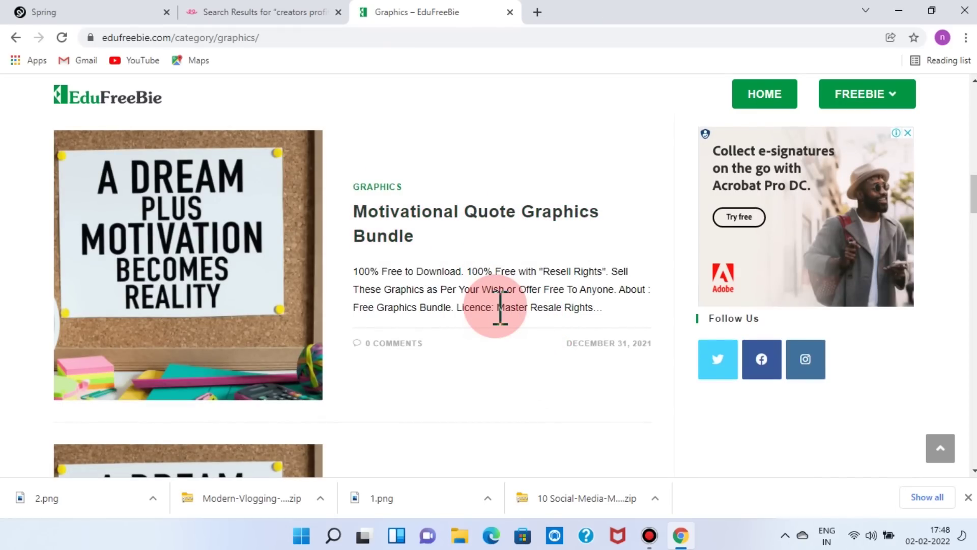
scroll(500, 306, "down", 1)
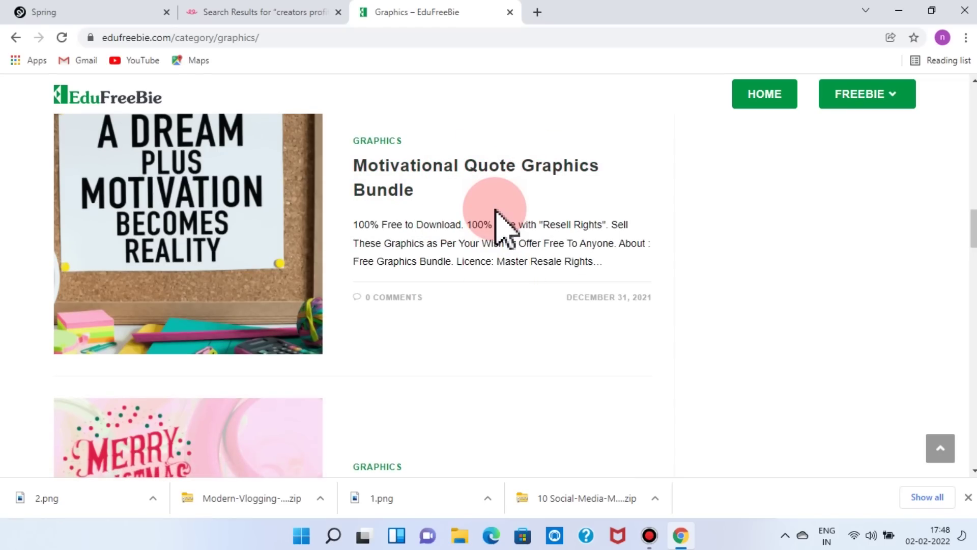
scroll(524, 295, "down", 7)
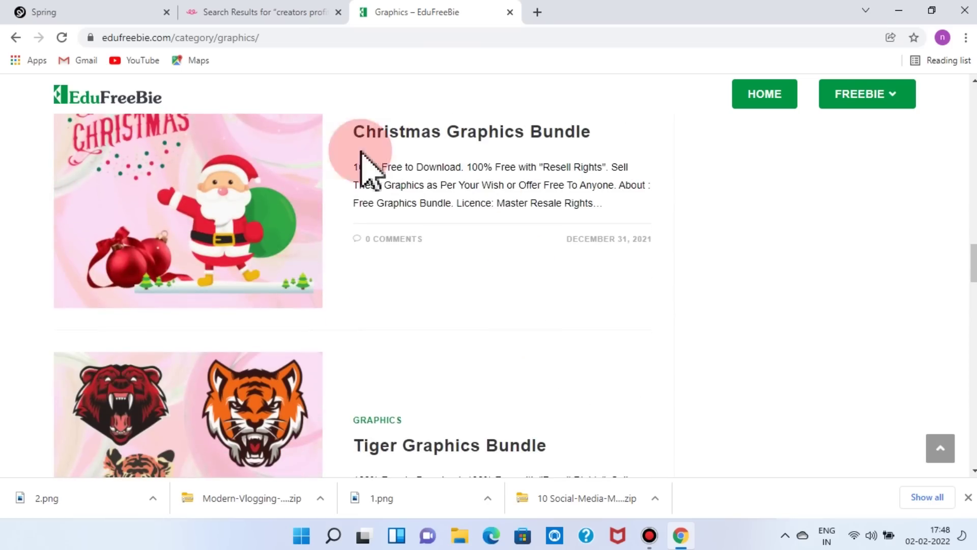
scroll(662, 306, "down", 10)
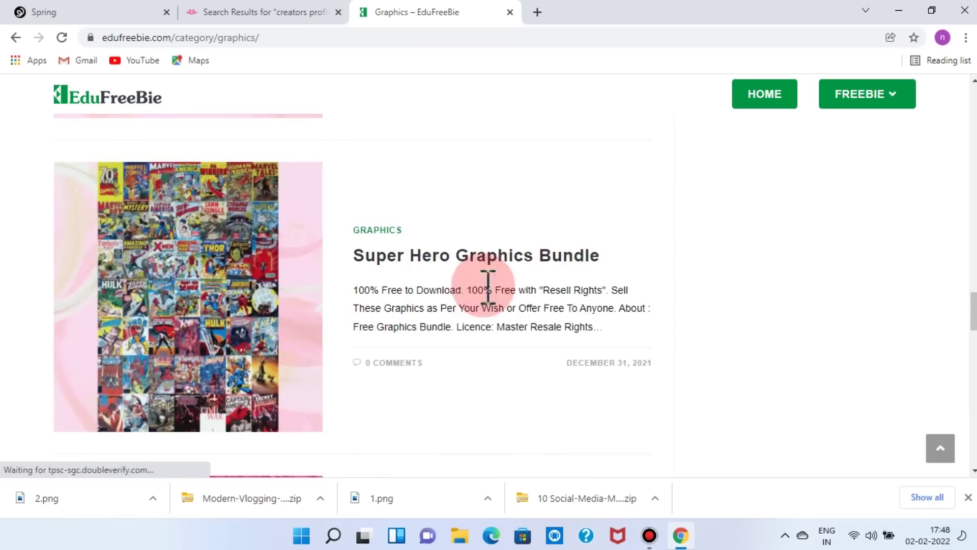
scroll(527, 295, "down", 8)
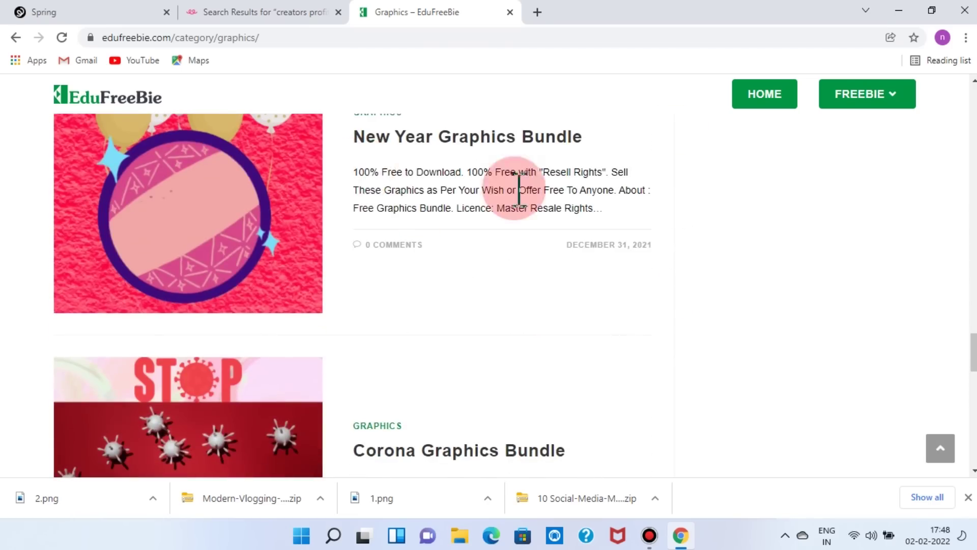
scroll(534, 239, "down", 7)
- Scroll back to the Valentine Graphics Bundle and open its post
scroll(415, 327, "up", 4)
scroll(561, 311, "down", 6)
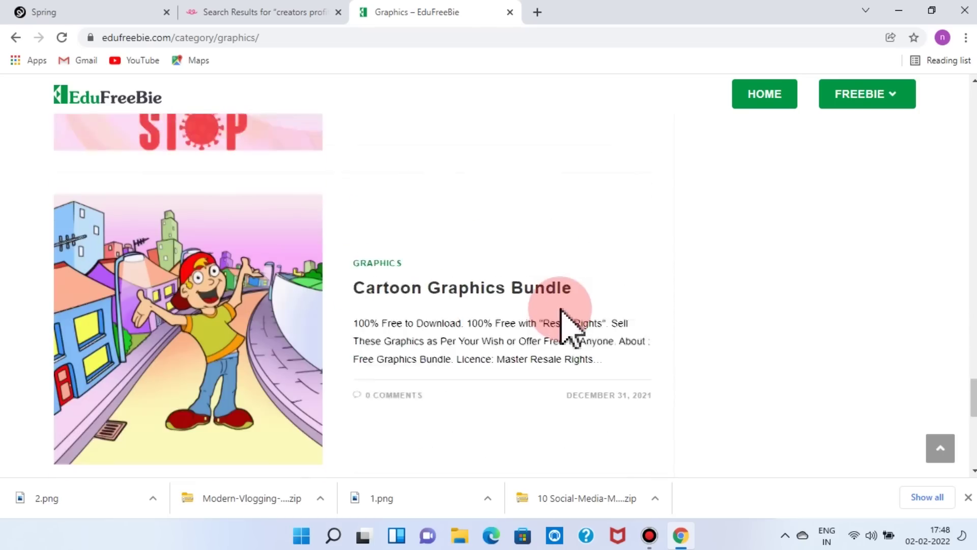
scroll(535, 279, "down", 6)
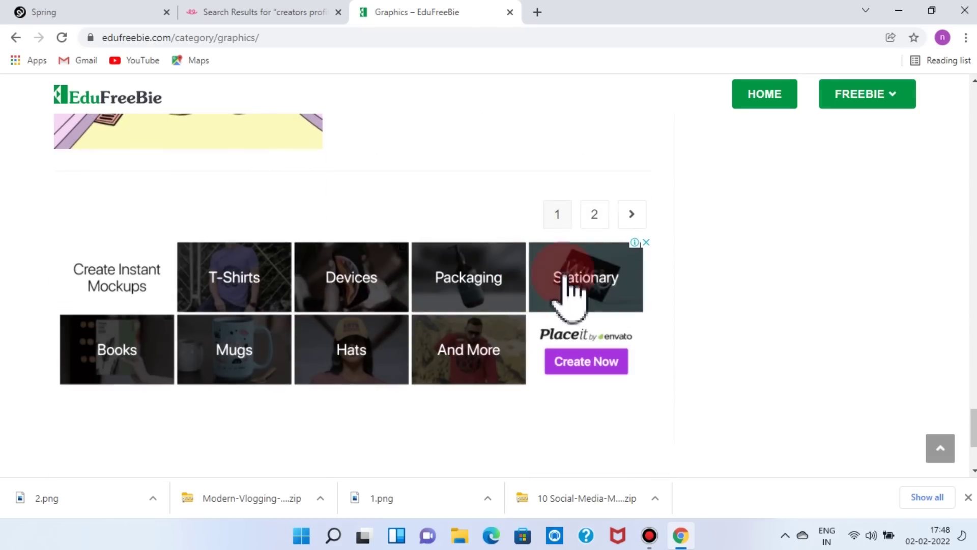
scroll(608, 254, "up", 18)
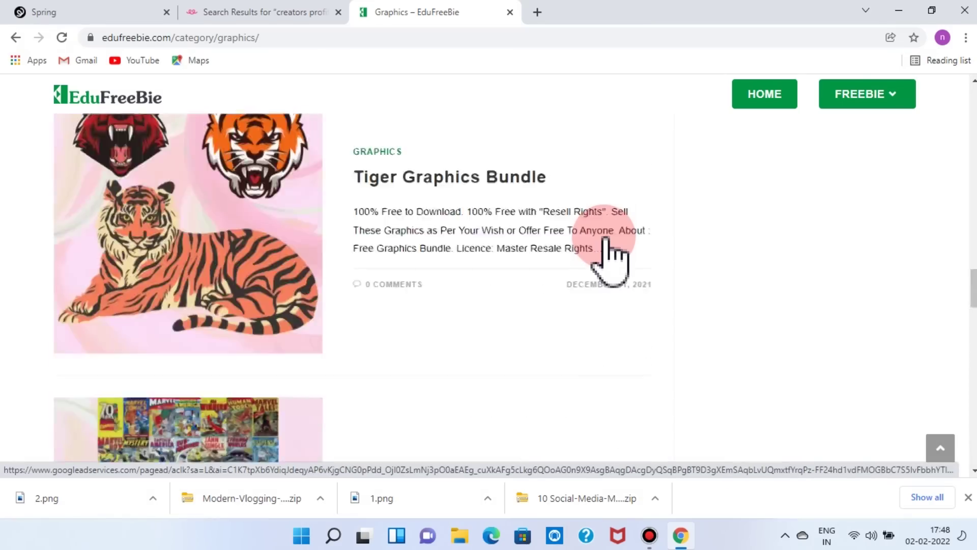
scroll(608, 254, "up", 12)
scroll(608, 254, "up", 4)
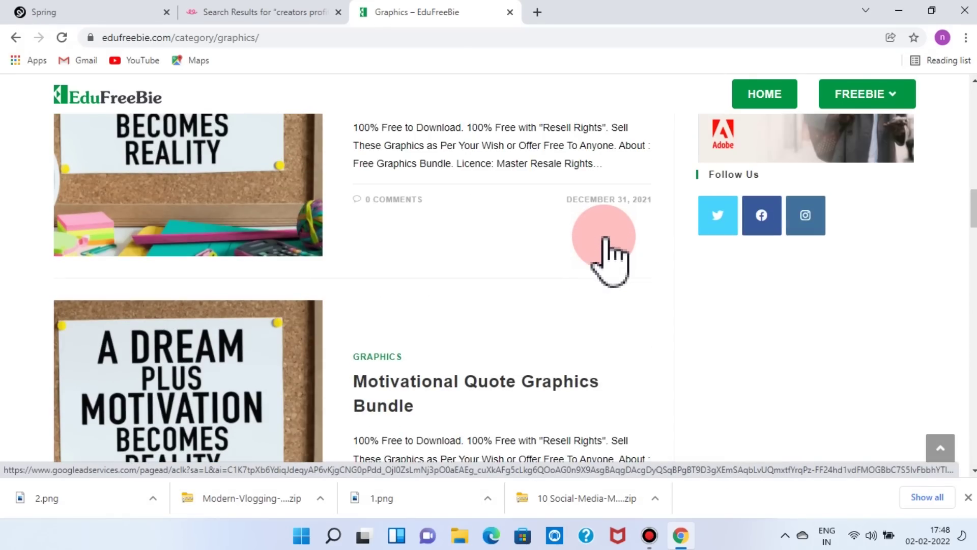
scroll(606, 239, "up", 10)
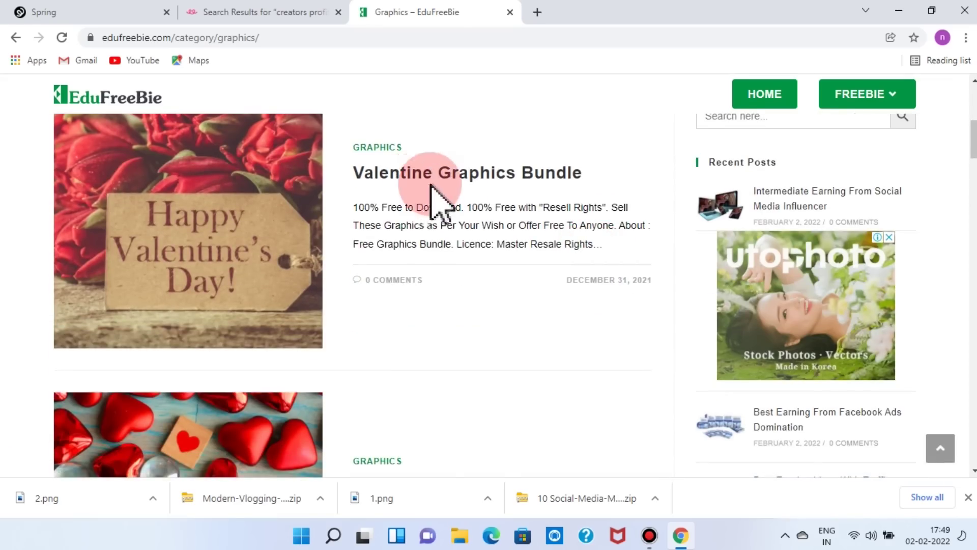
left_click(415, 183)
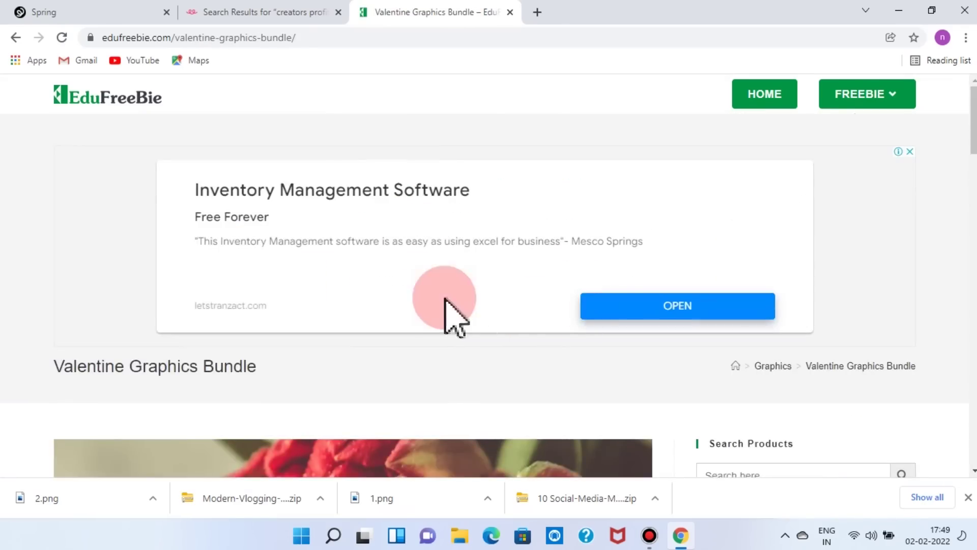
- Download the Valentine Graphics Bundle as valentine 01.zip and show it in the Downloads folder
scroll(448, 306, "down", 18)
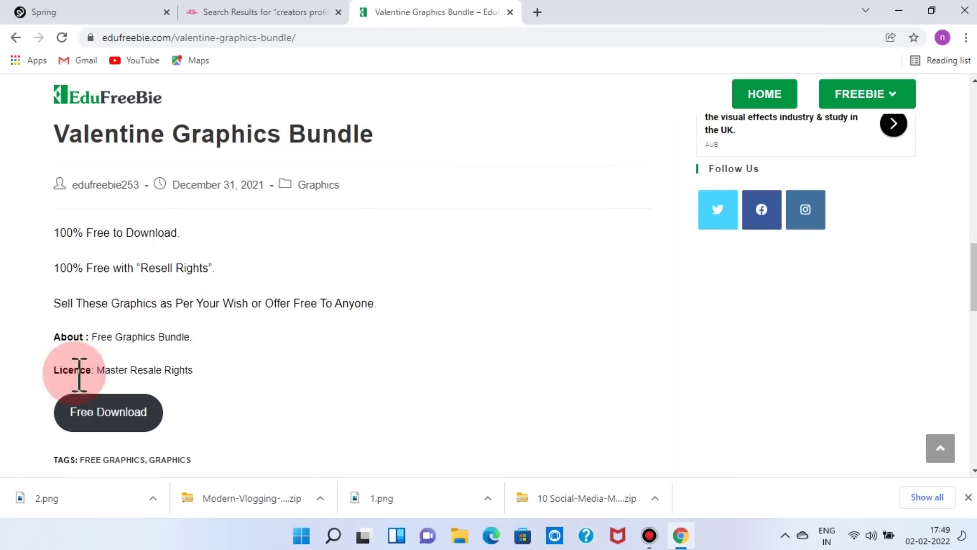
left_click(101, 418)
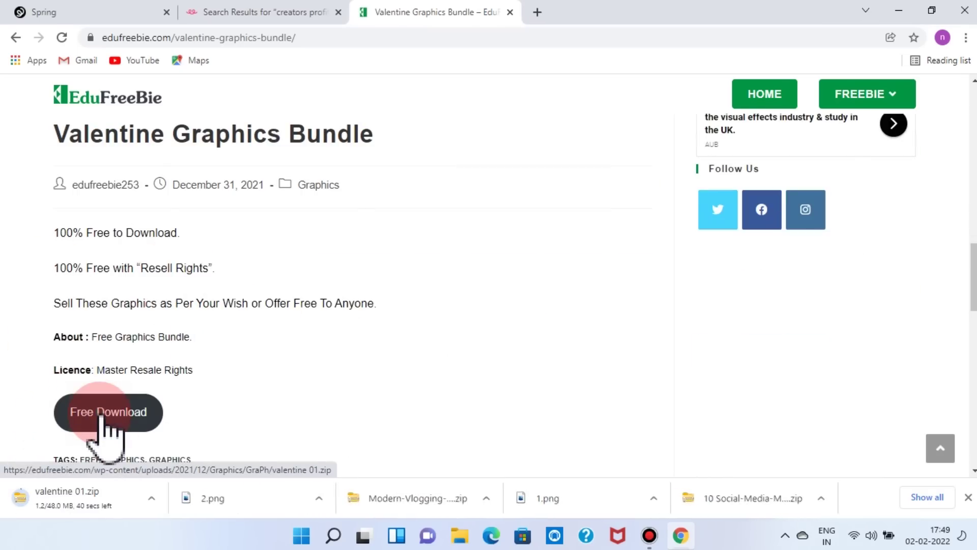
left_click(64, 520)
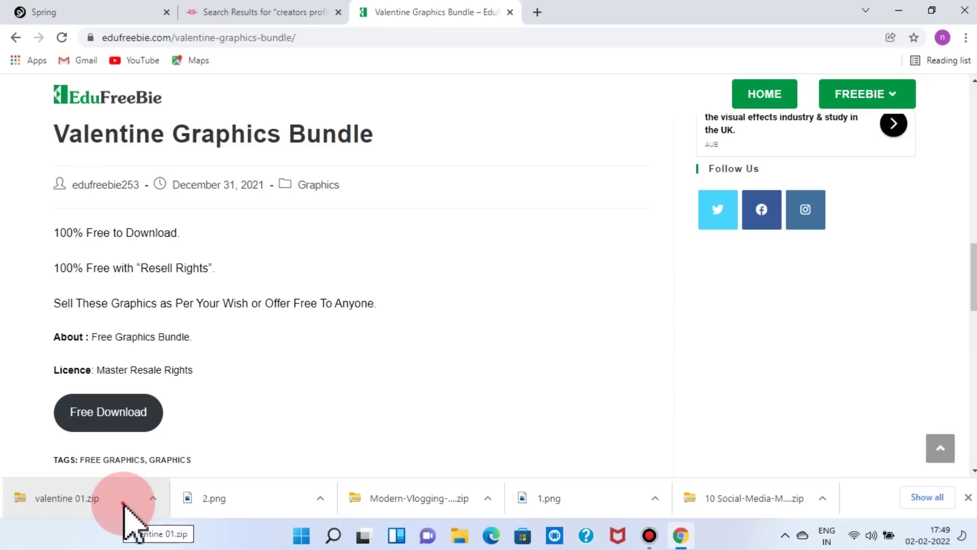
left_click(153, 499)
- Extract valentine 01.zip into a valentine 01 folder in Downloads
left_click(203, 446)
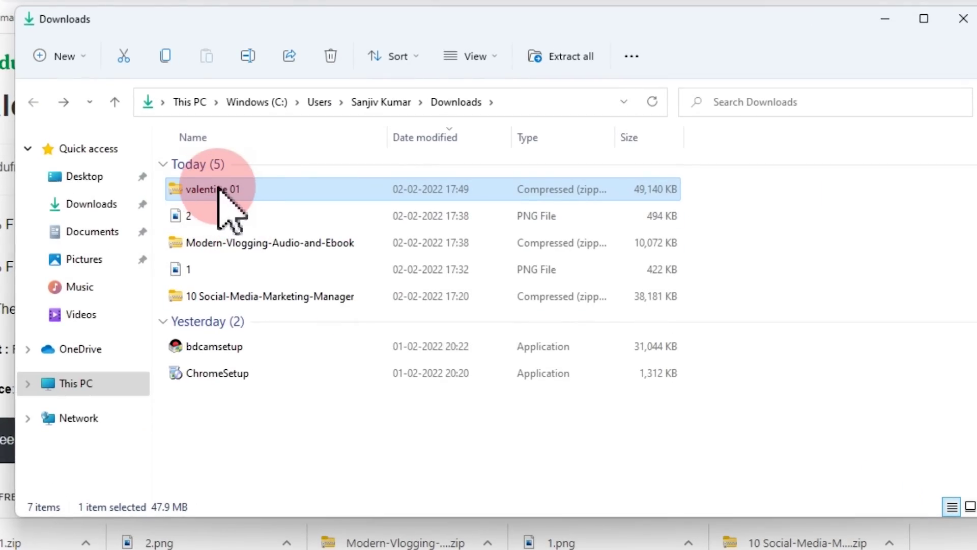
right_click(216, 188)
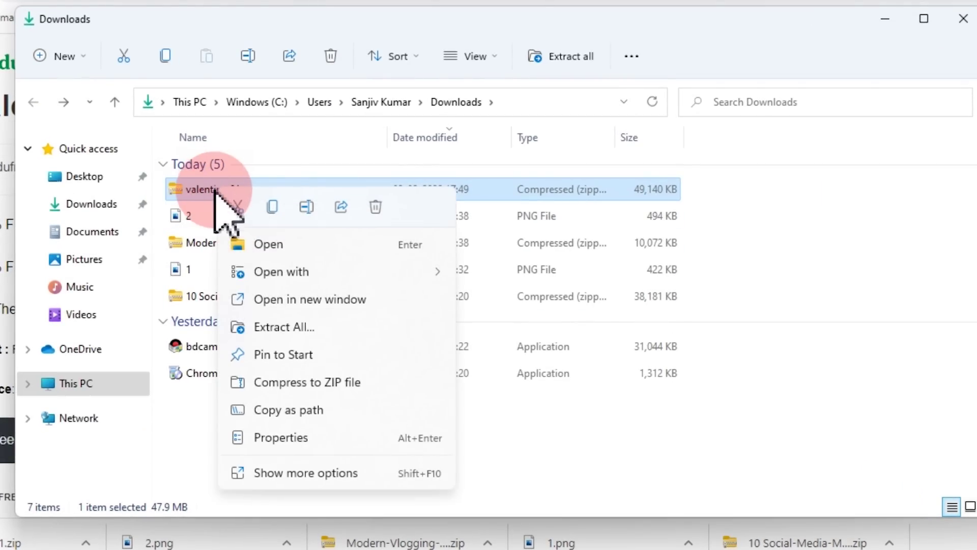
left_click(300, 327)
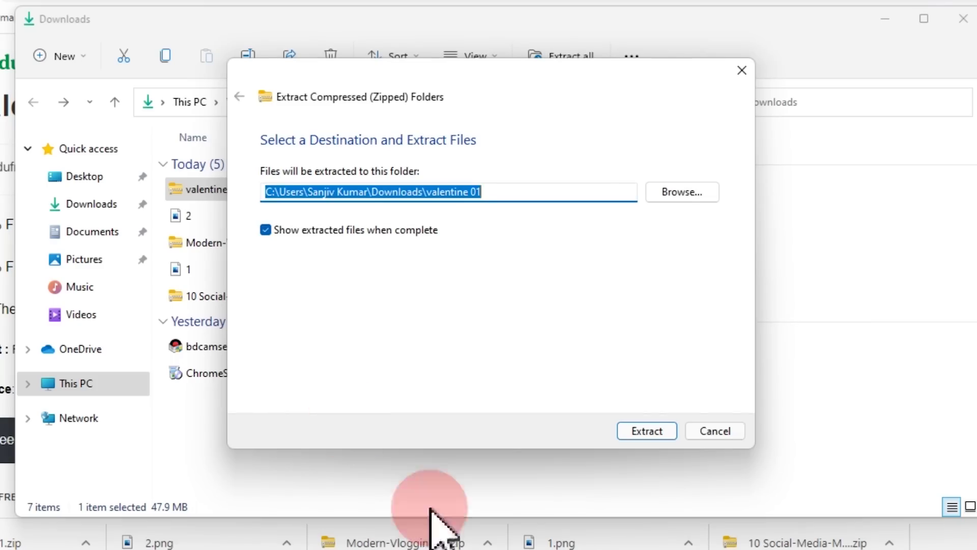
left_click(648, 431)
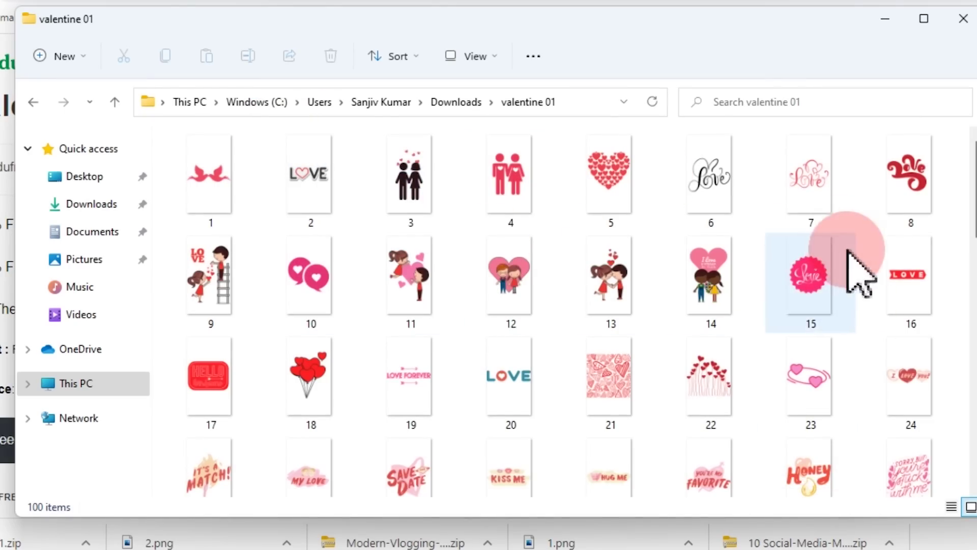
- Preview Valentine image 13 full size in Photos, then close it
scroll(654, 306, "down", 10)
scroll(682, 260, "up", 10)
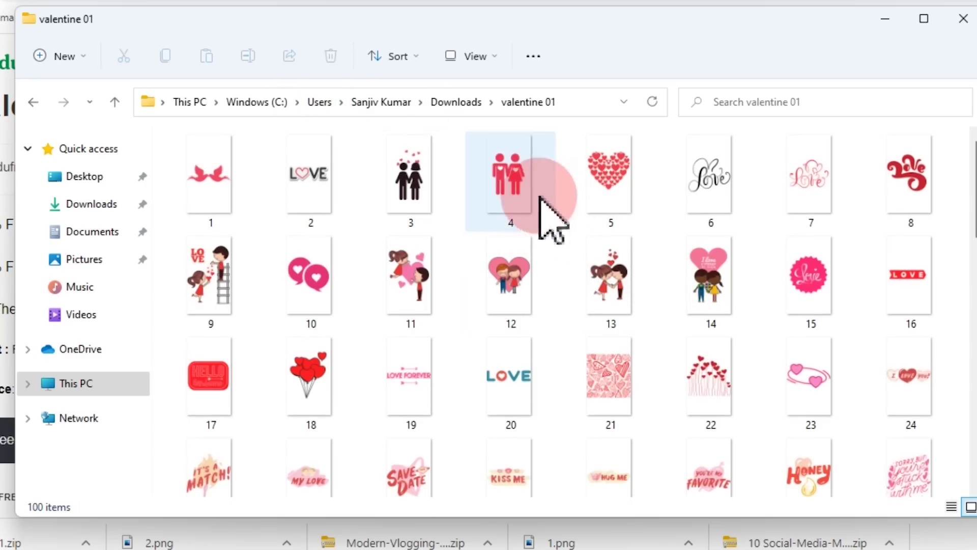
double_click(602, 273)
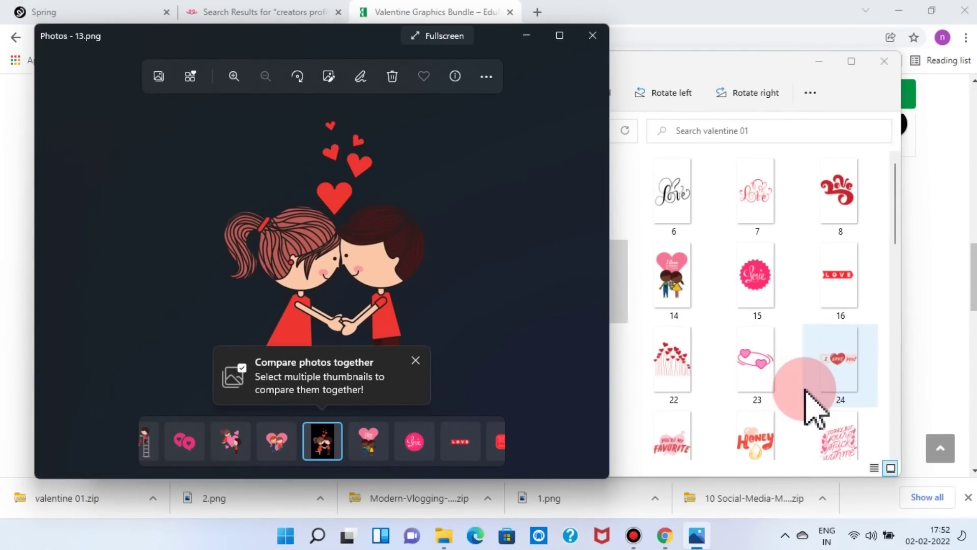
left_click(592, 36)
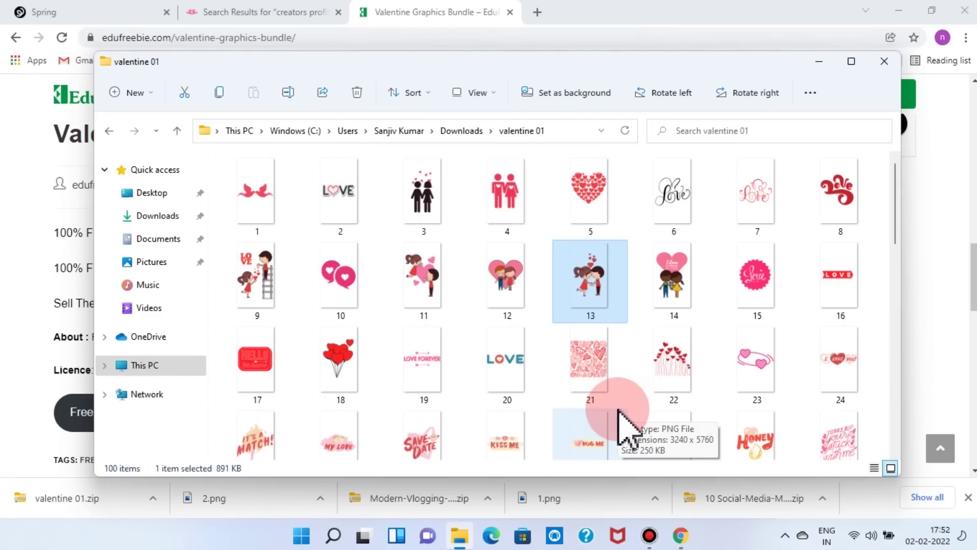
- Close File Explorer and save the Happy Valentine's Day product image as 3.png
left_click(884, 61)
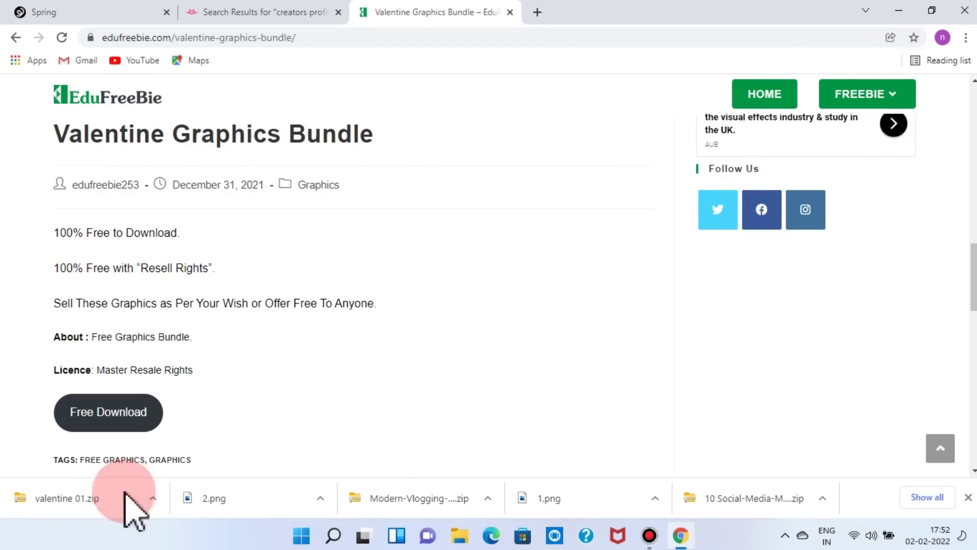
scroll(268, 421, "up", 5)
right_click(383, 288)
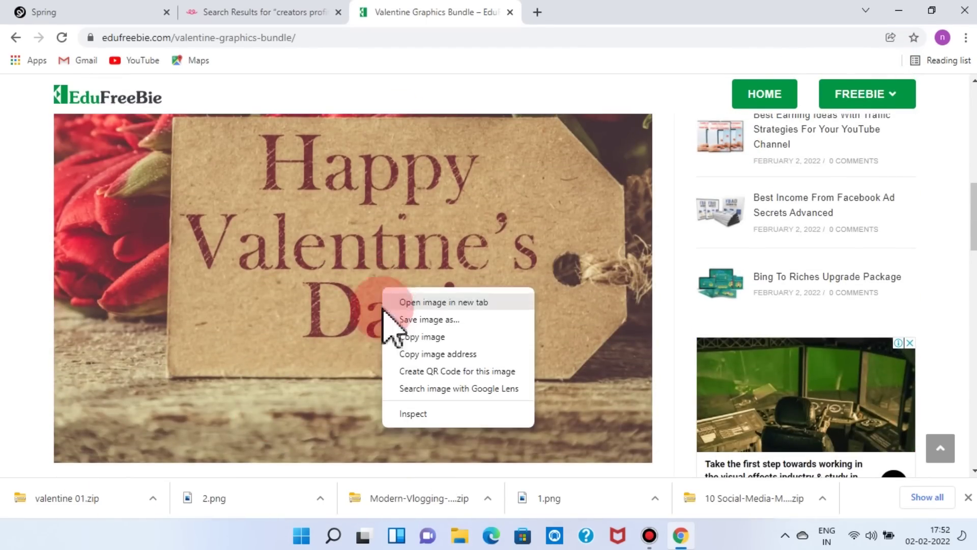
left_click(447, 319)
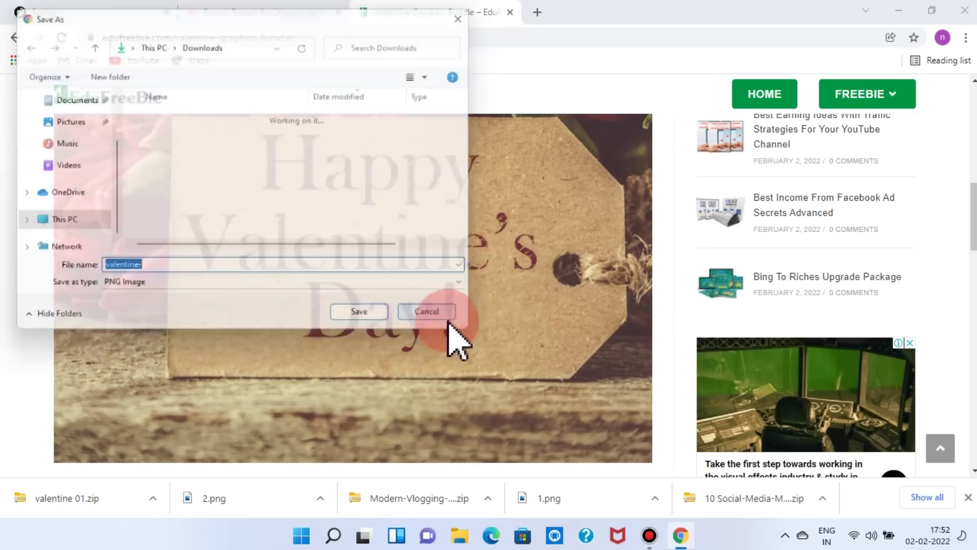
left_click_drag(144, 271, 79, 272)
type("3")
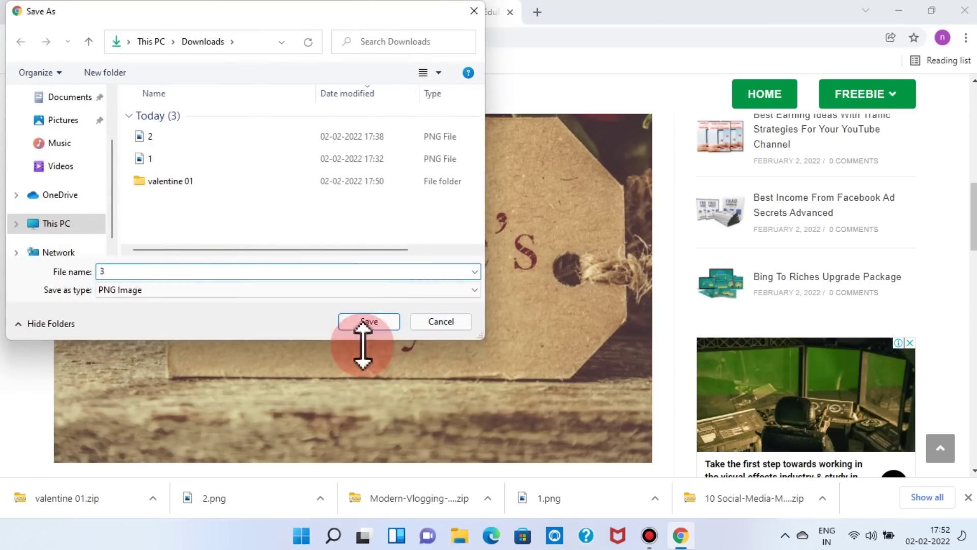
left_click(362, 324)
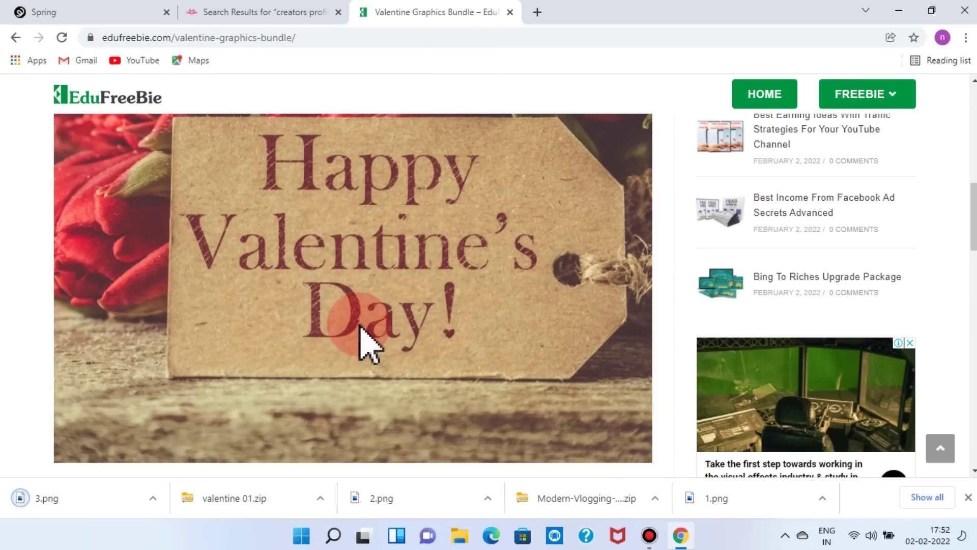
- Open the Amazon Templates freebie category and browse its KDP template posts
scroll(471, 455, "up", 5)
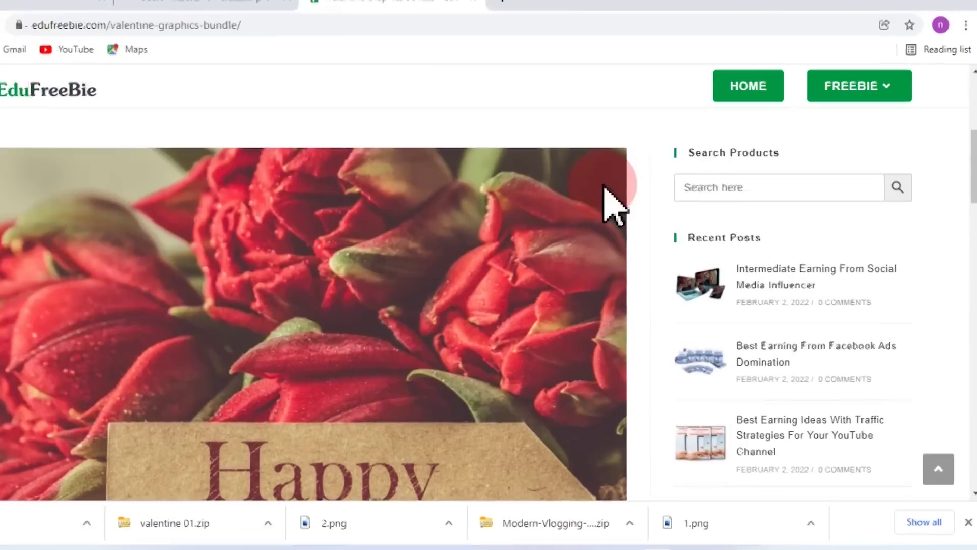
mouse_move(888, 95)
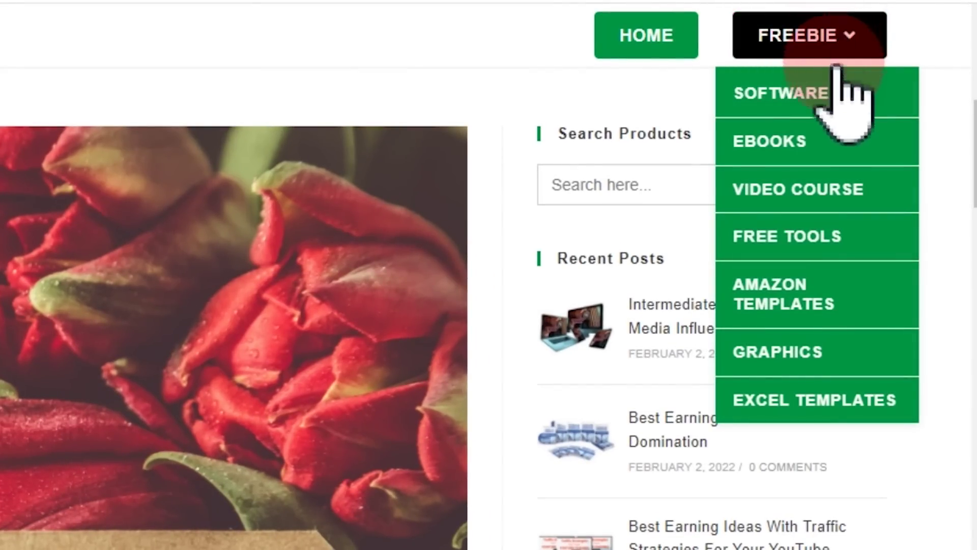
left_click(791, 301)
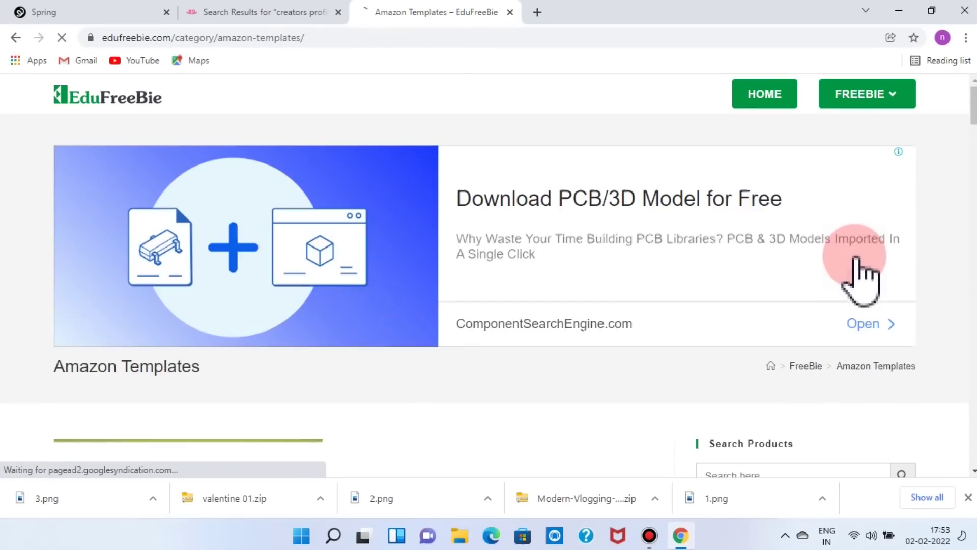
scroll(450, 336, "down", 4)
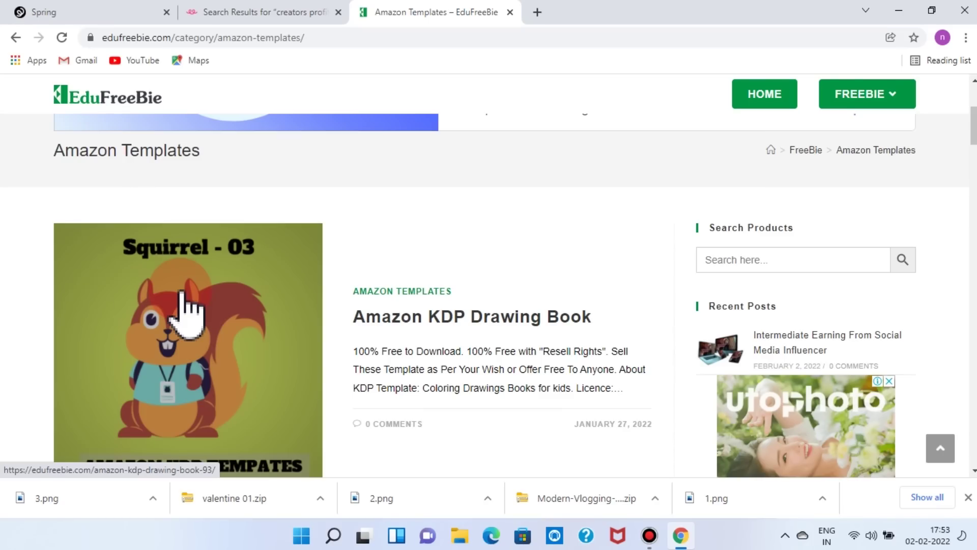
left_click(385, 328)
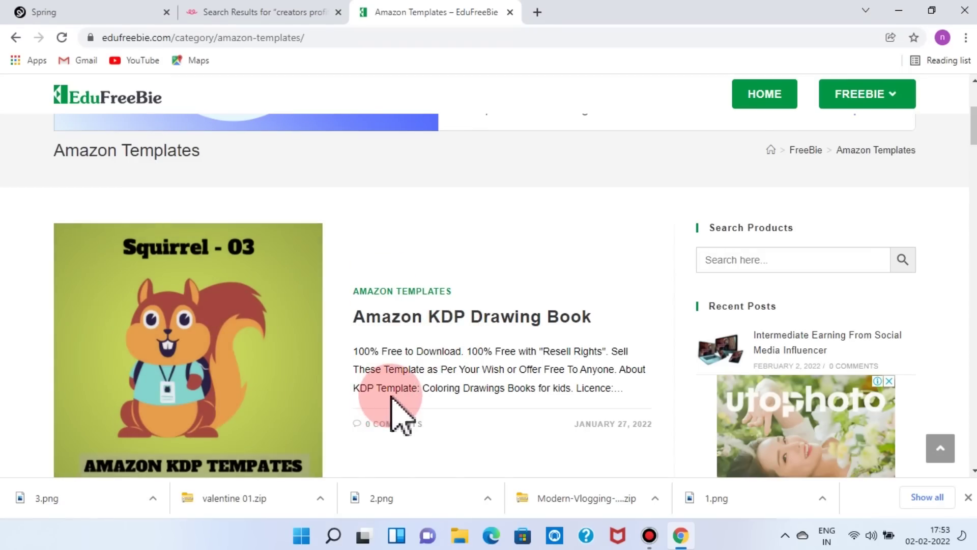
scroll(390, 396, "down", 3)
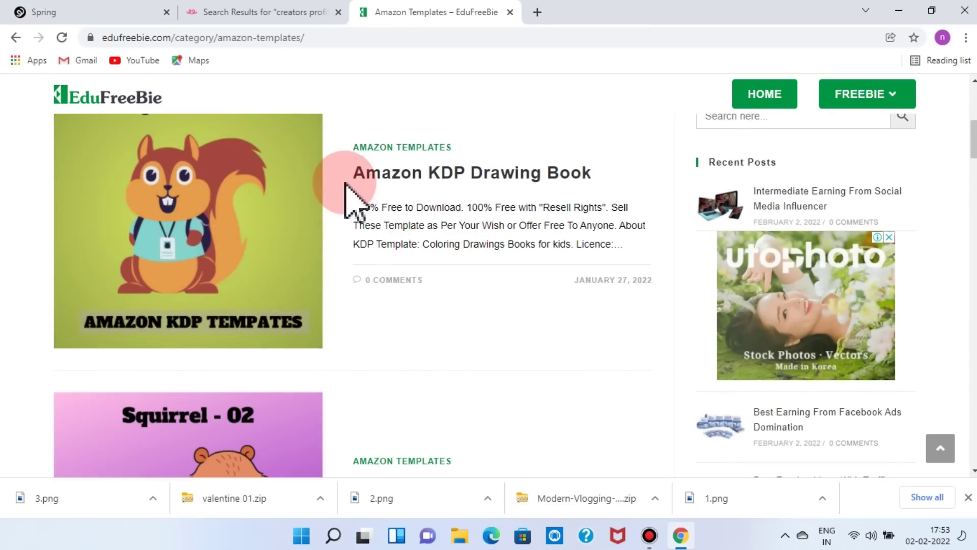
scroll(384, 306, "down", 3)
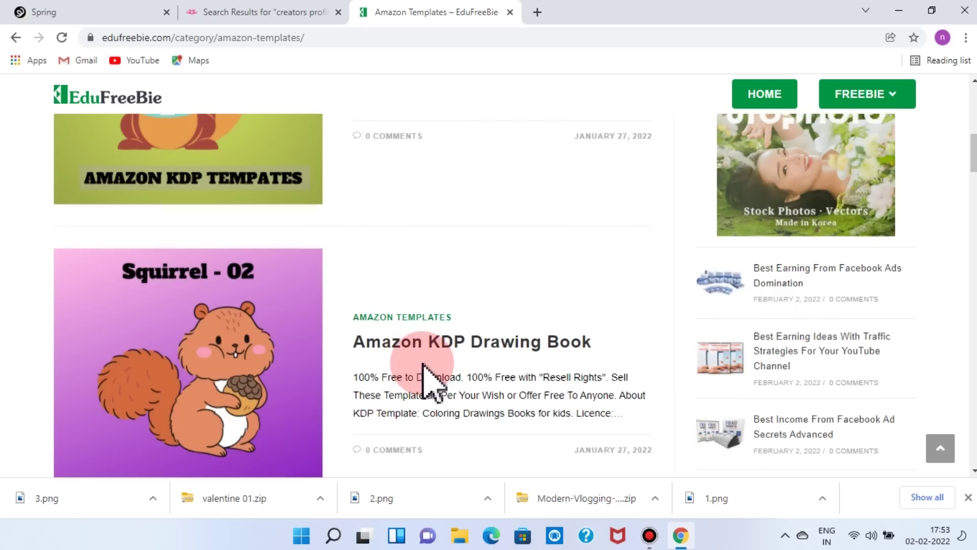
scroll(428, 371, "down", 6)
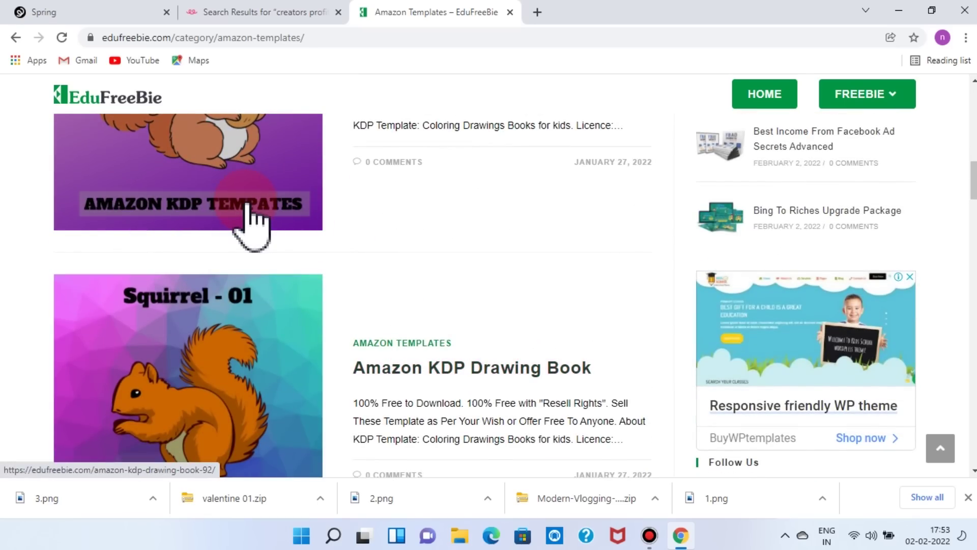
scroll(255, 217, "down", 20)
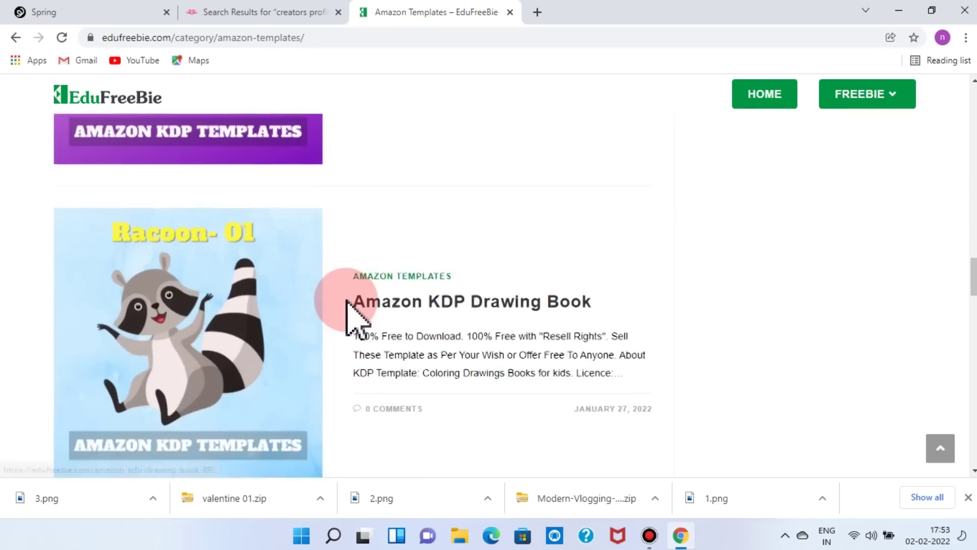
scroll(347, 300, "down", 20)
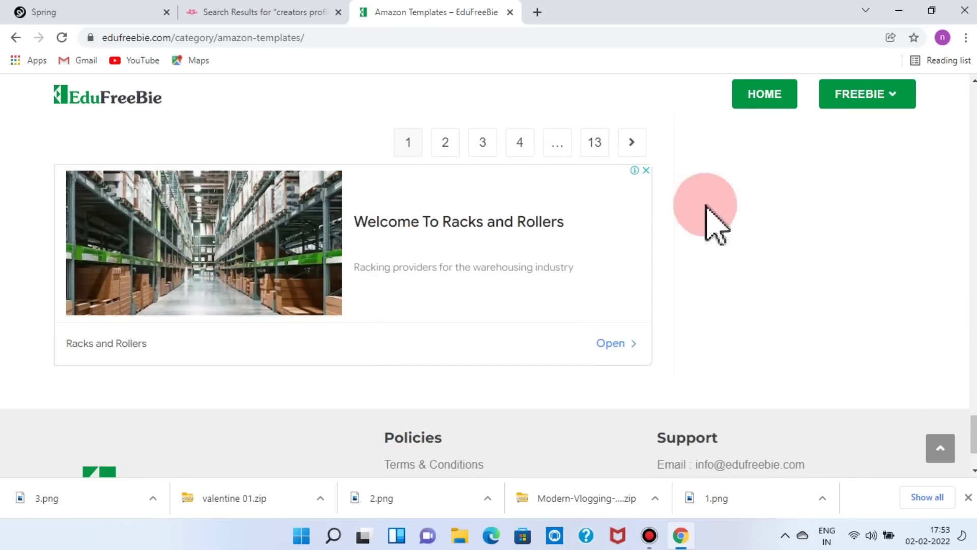
scroll(583, 201, "up", 20)
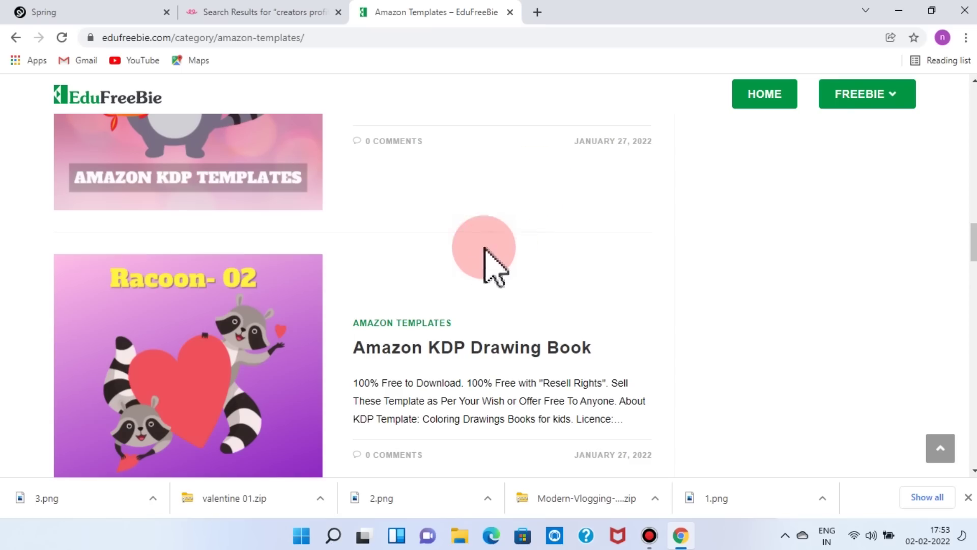
scroll(436, 249, "up", 3)
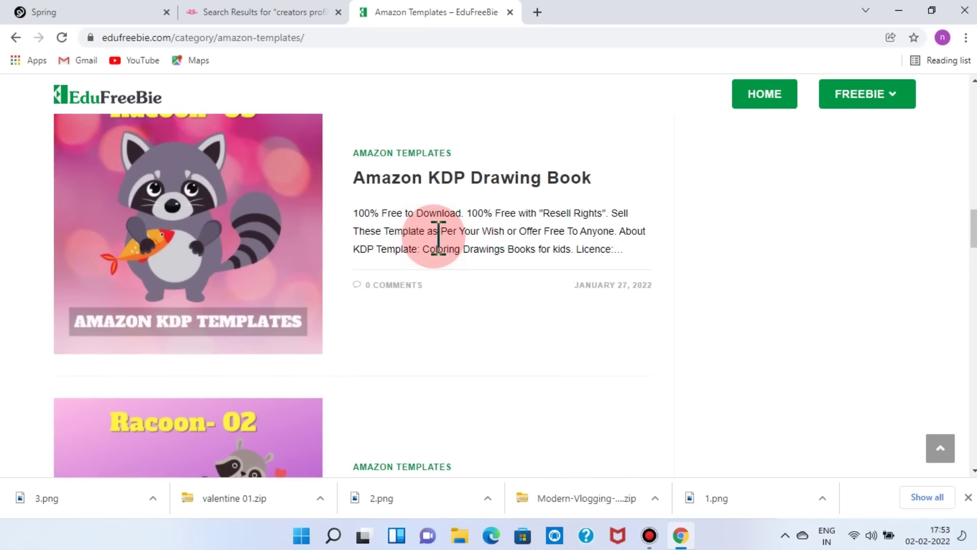
- Open the Racoon-03 Amazon KDP Drawing Book post, download 01 Raccoon02.zip, and show it in its folder
left_click(201, 245)
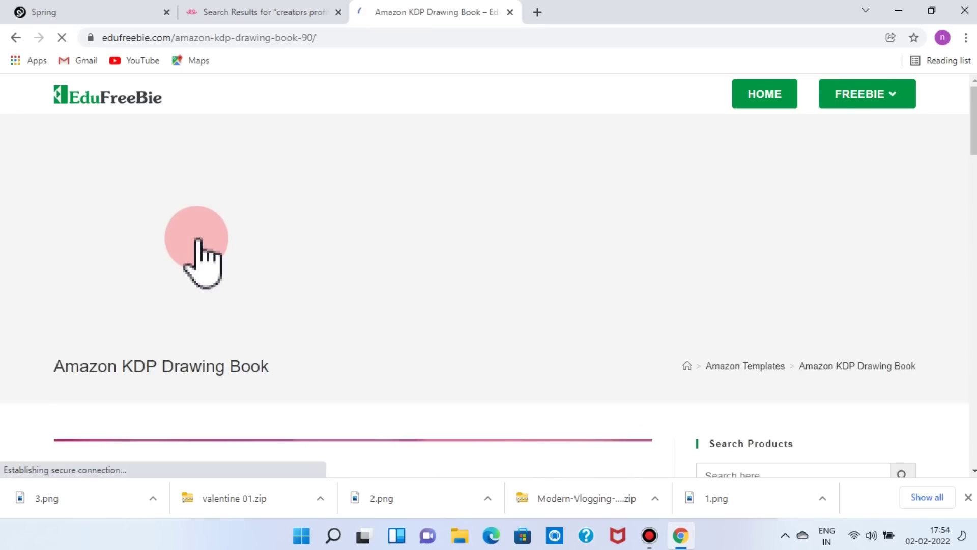
scroll(192, 251, "down", 10)
left_click(104, 270)
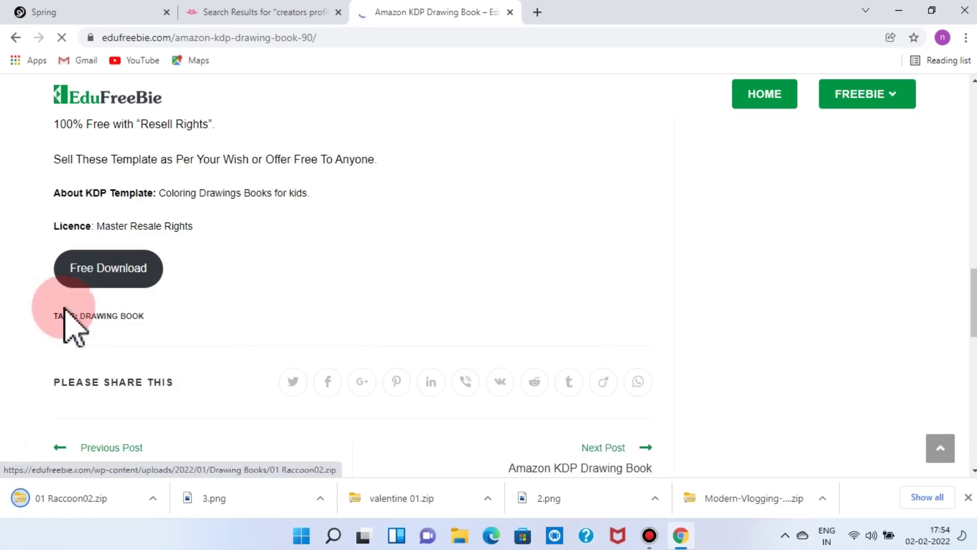
left_click(153, 499)
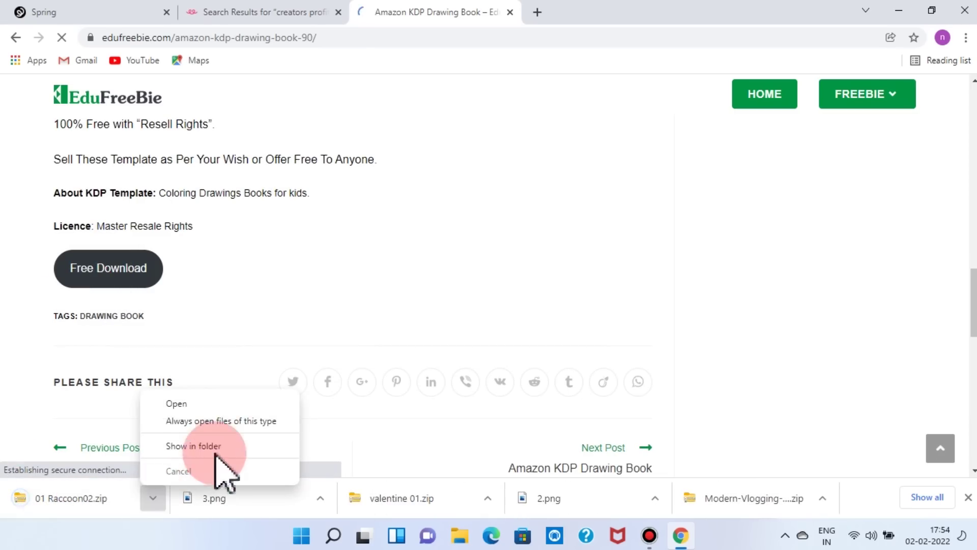
left_click(214, 448)
- Open the 01 Raccoon02 archive, browse its raccoon coloring pages, and view 72.png in Photos
double_click(255, 206)
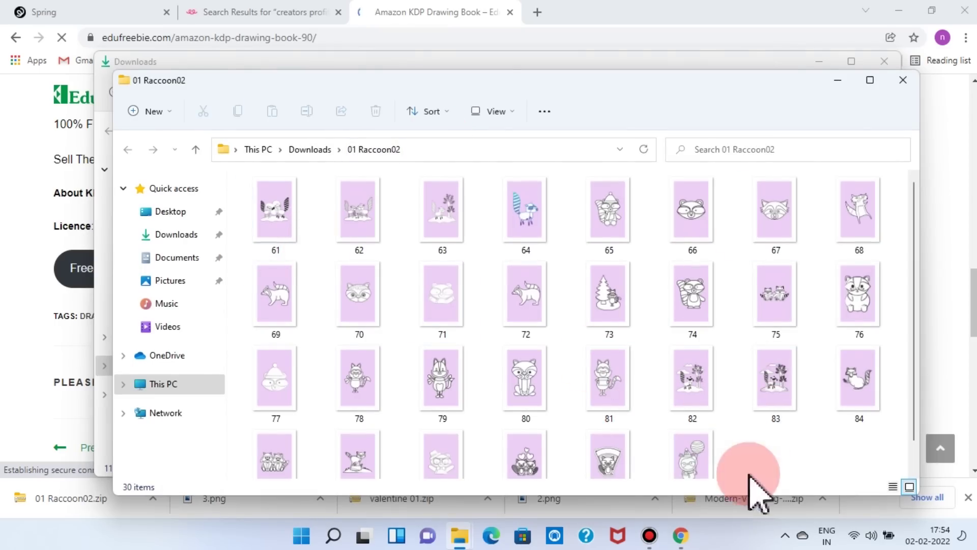
scroll(753, 390, "down", 2)
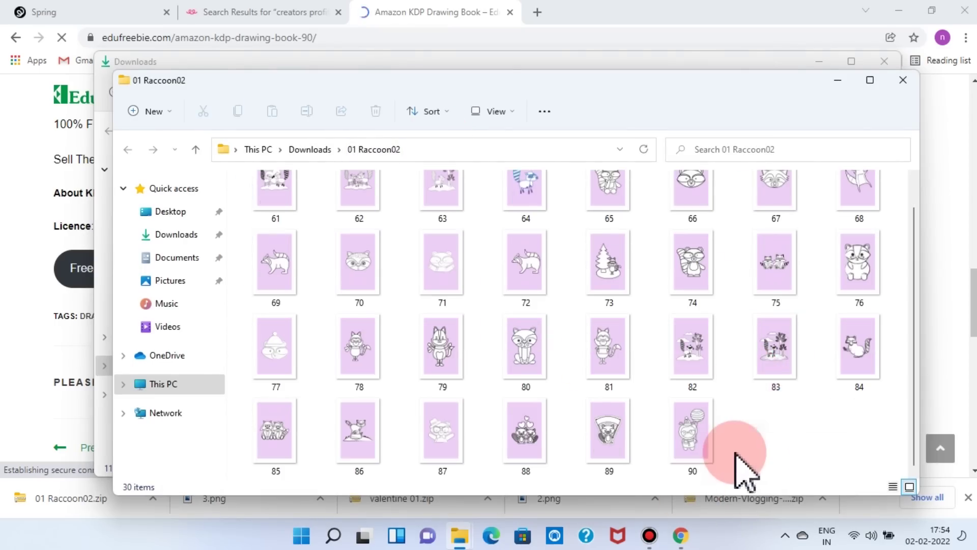
scroll(719, 469, "up", 1)
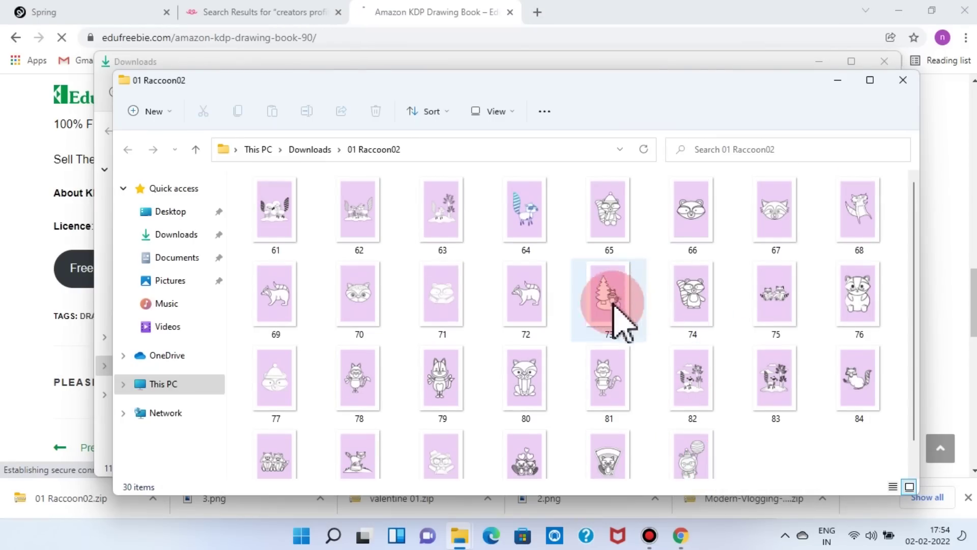
double_click(539, 303)
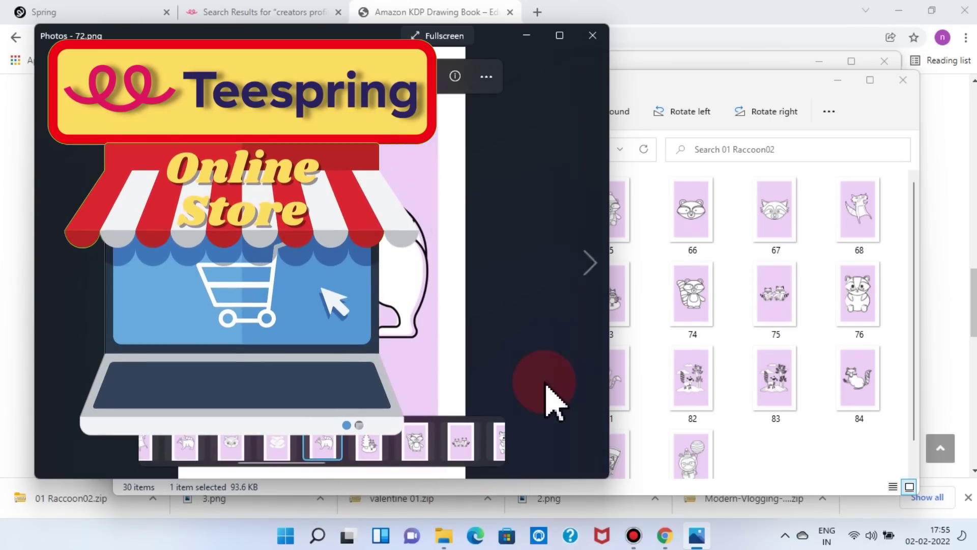
- Preview raccoon pages 72 through 89 in Photos, then close the viewer and the folder window
left_click(588, 270)
left_click(589, 269)
left_click(589, 269)
left_click(589, 269)
left_click(590, 270)
left_click(591, 273)
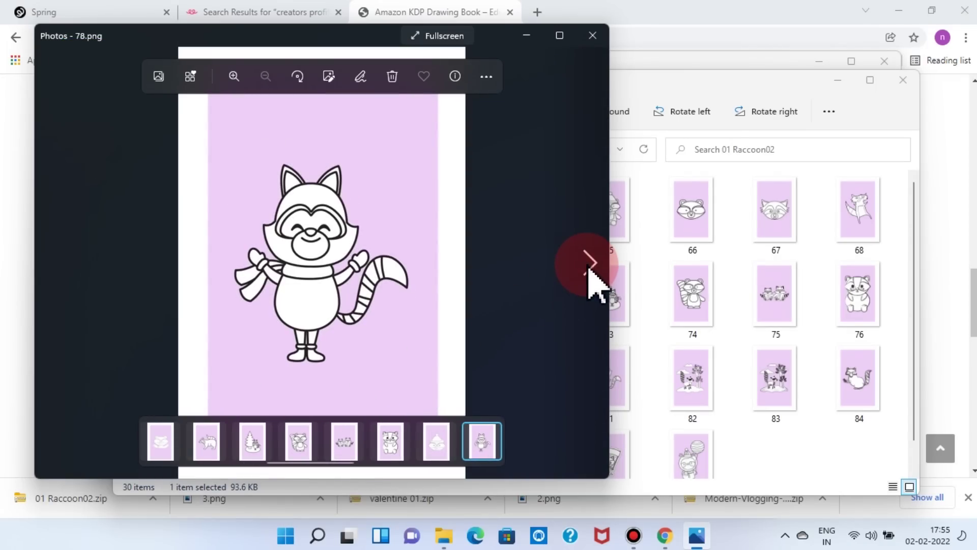
left_click(591, 266)
left_click(594, 263)
left_click(593, 262)
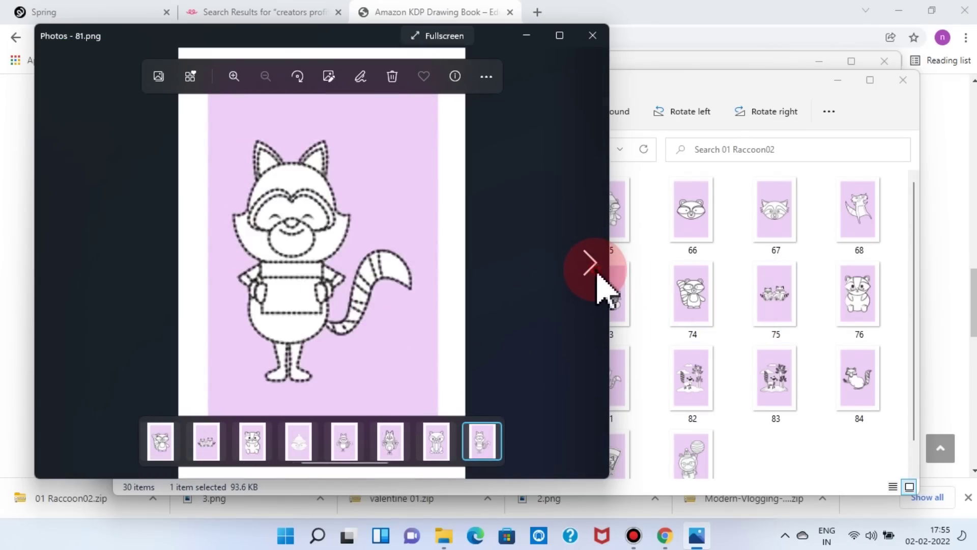
left_click(594, 263)
left_click(594, 263)
left_click(594, 262)
left_click(595, 266)
left_click(595, 270)
left_click(596, 268)
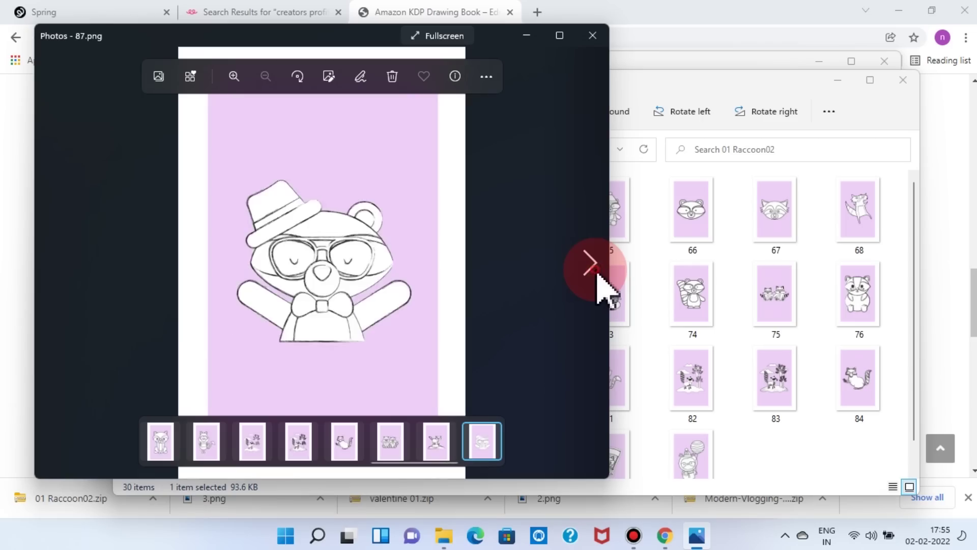
left_click(595, 268)
left_click(595, 268)
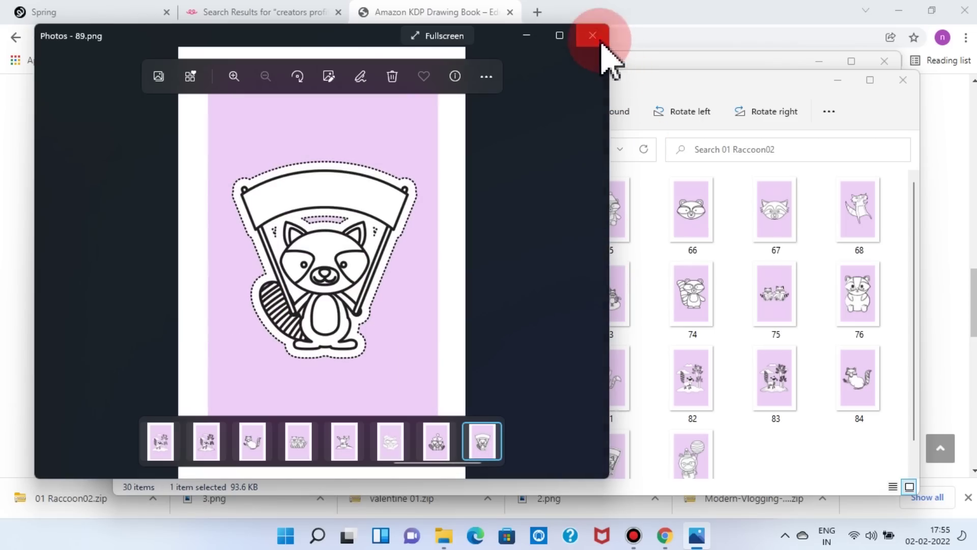
left_click(593, 35)
left_click(901, 79)
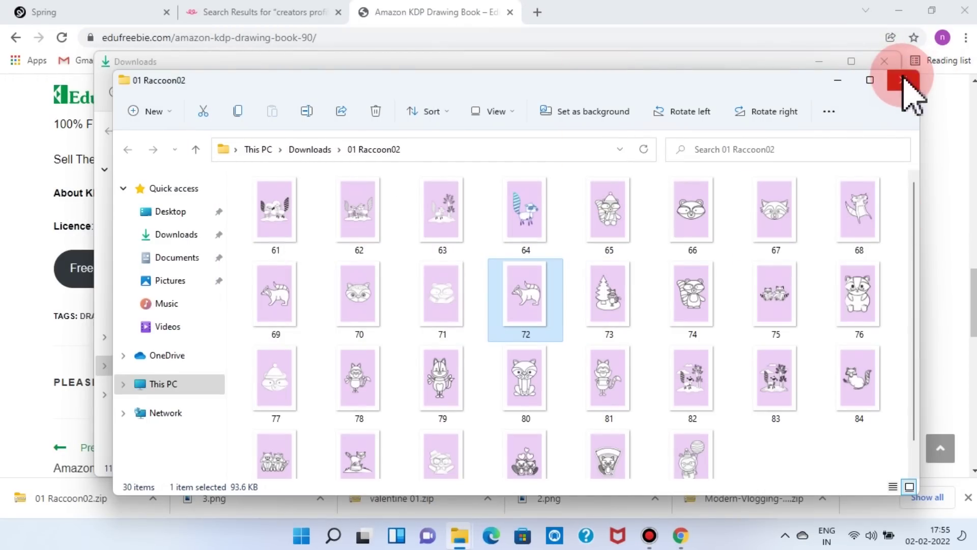
- Close the Downloads folder window and return to the raccoon banner in the post
left_click(888, 61)
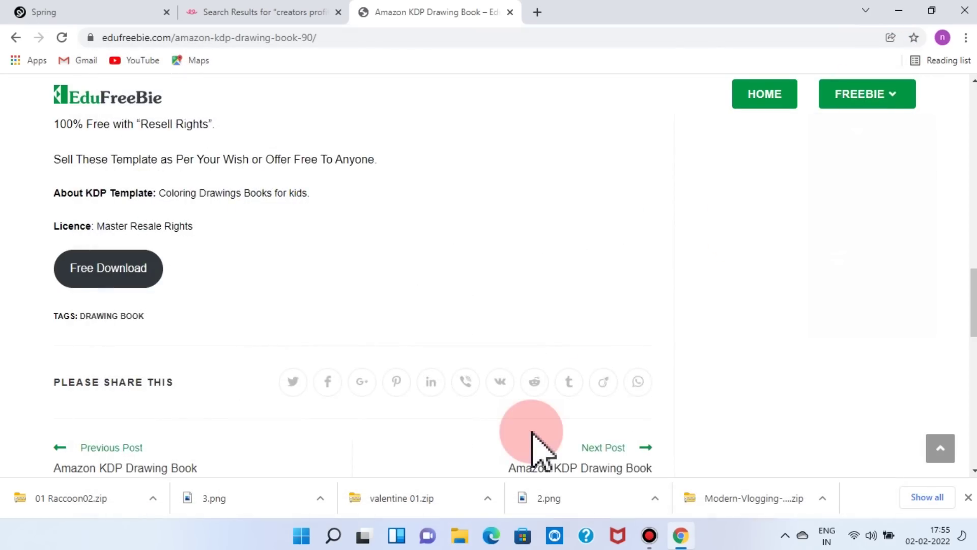
scroll(430, 394, "up", 10)
scroll(418, 371, "up", 2)
- Save the raccoon Amazon KDP Templates banner to Downloads as 4.png instead of Racoon-03
right_click(299, 270)
left_click(325, 298)
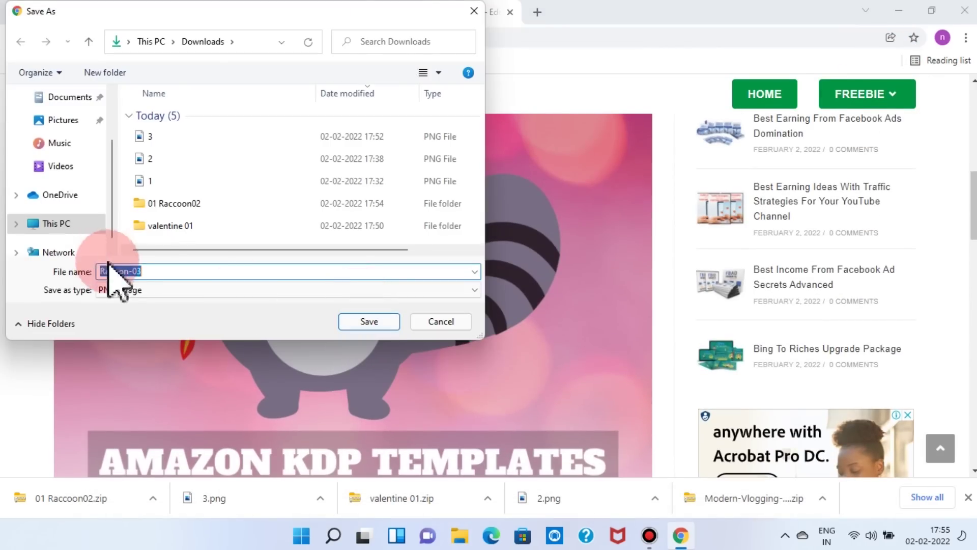
left_click_drag(162, 275, 51, 266)
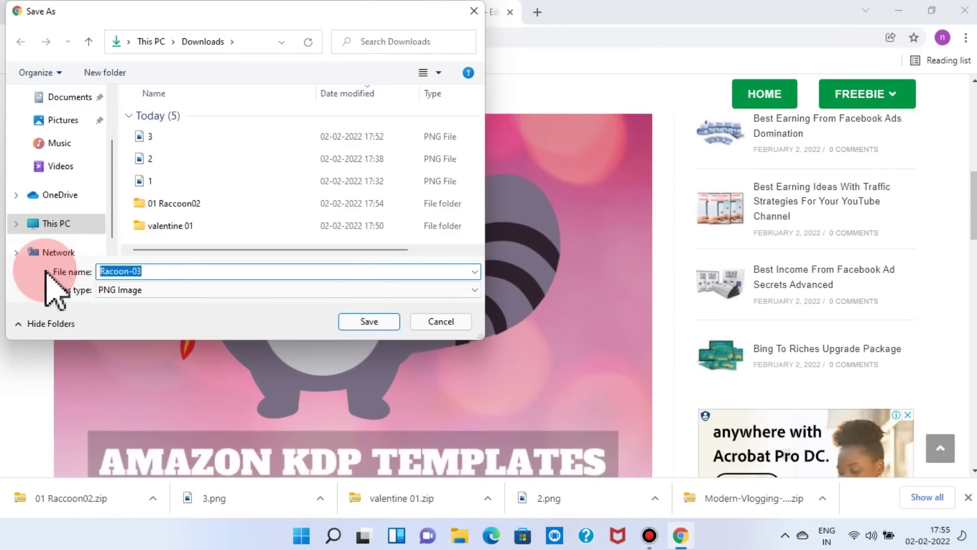
type("4")
left_click(369, 321)
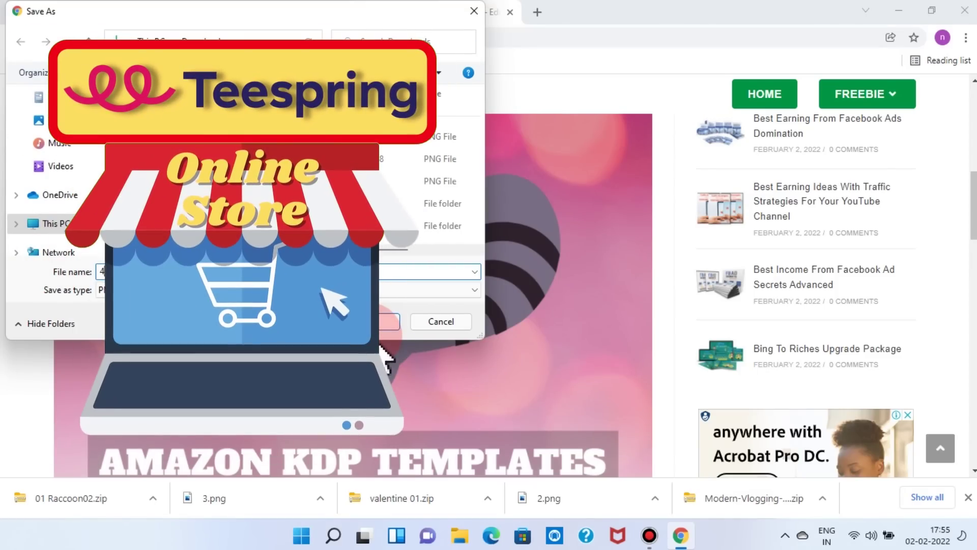
left_click(369, 322)
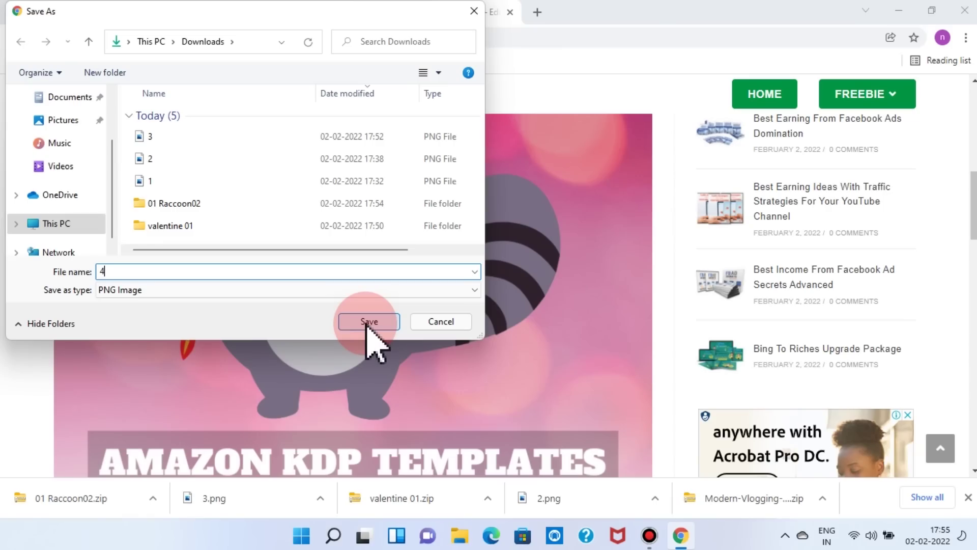
left_click(369, 322)
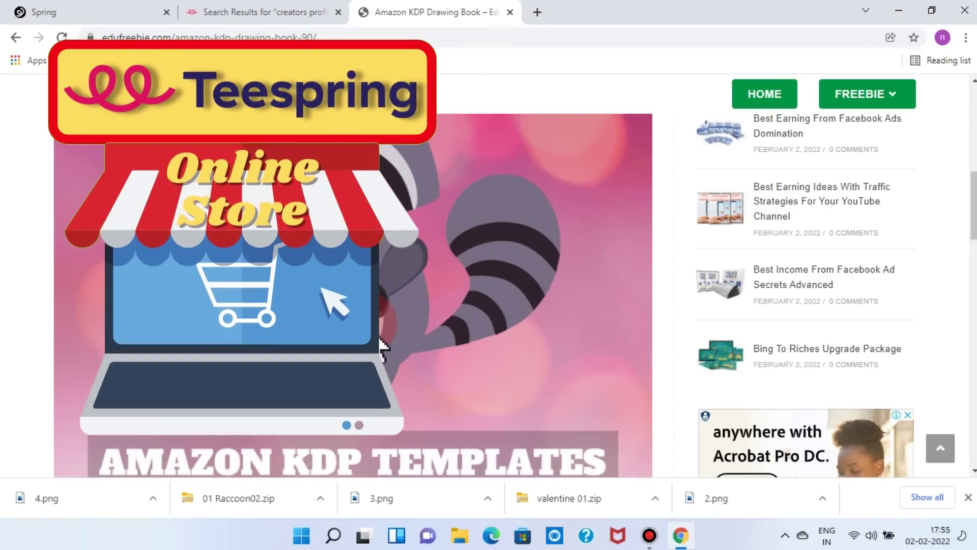
- Show the FREEBIE dropdown listing categories from Softwares to Excel Templates
left_click(460, 468)
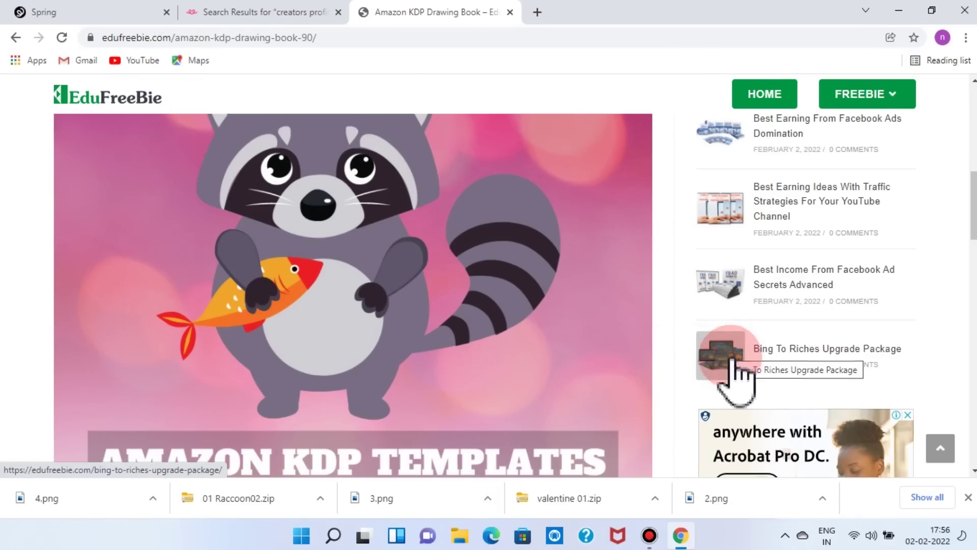
mouse_move(886, 95)
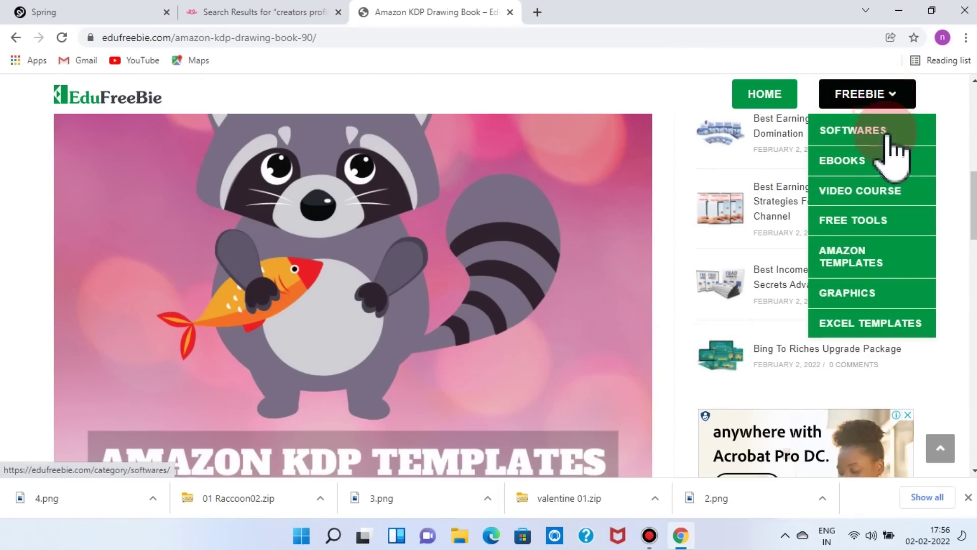
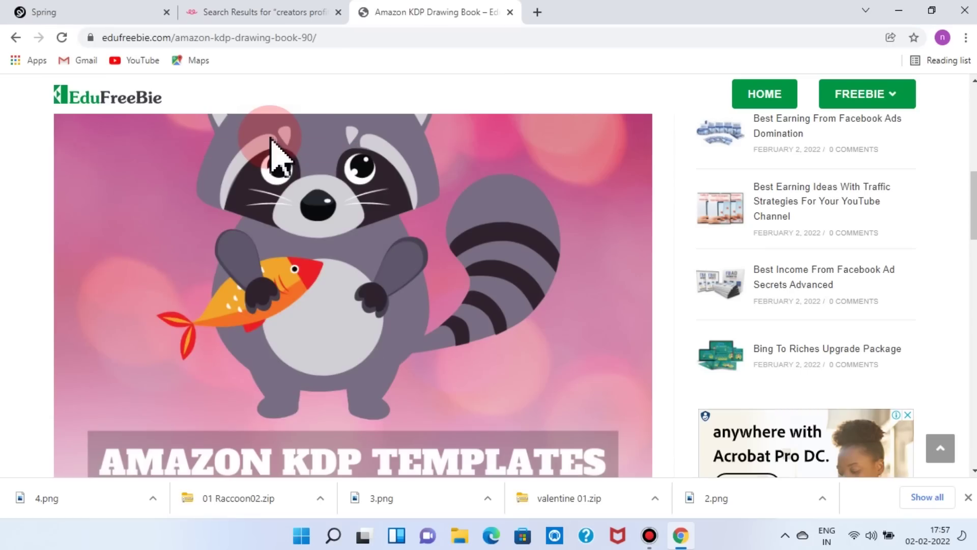
- Open Spring's creator sign-up form and enter the creator's full name
left_click(91, 12)
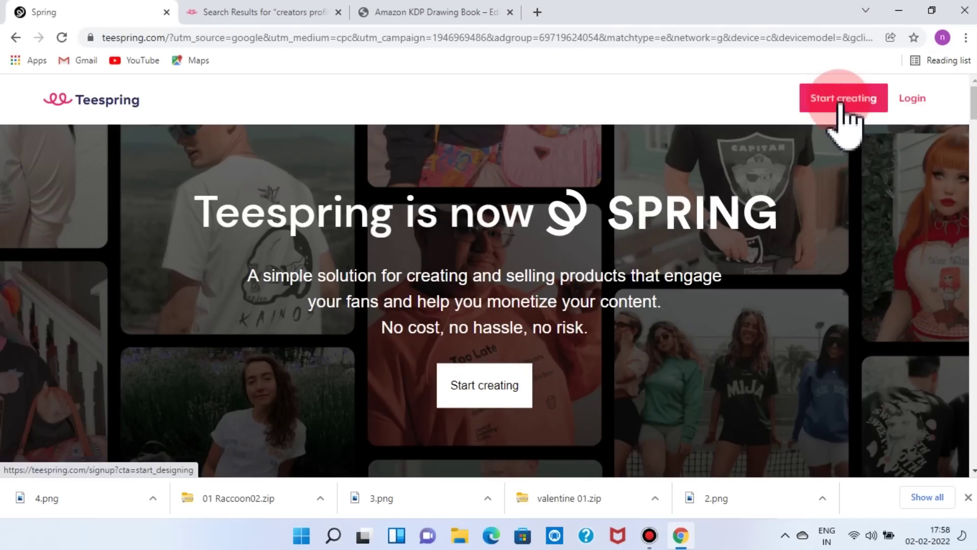
left_click(487, 373)
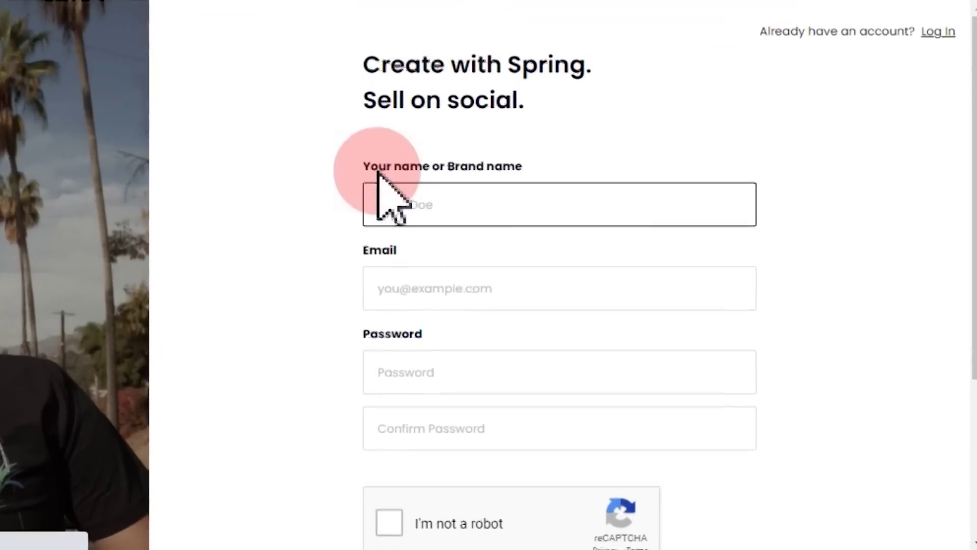
left_click(539, 219)
- Enter the account e-mail and password, confirm the password, pass reCAPTCHA, and submit sign-up
left_click(426, 283)
key("ctrl+v")
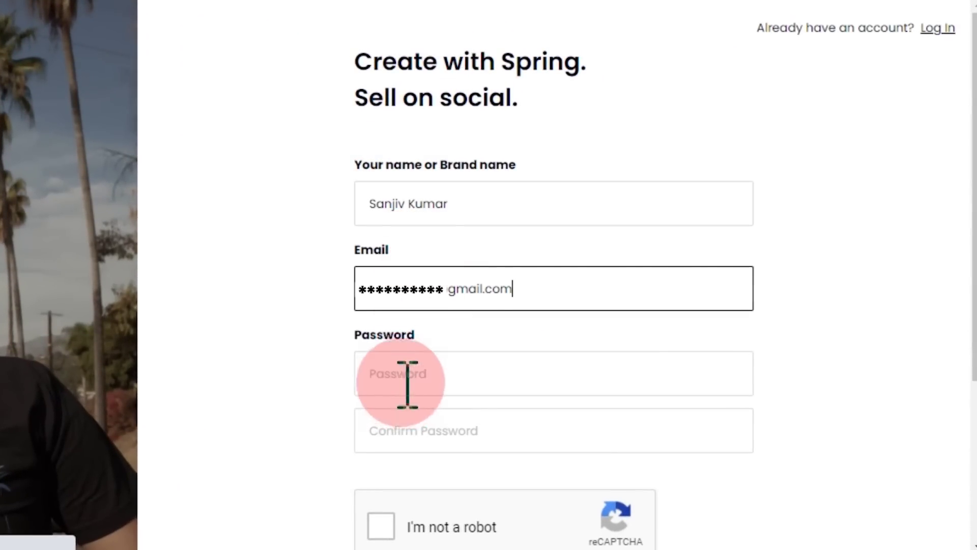
left_click(400, 373)
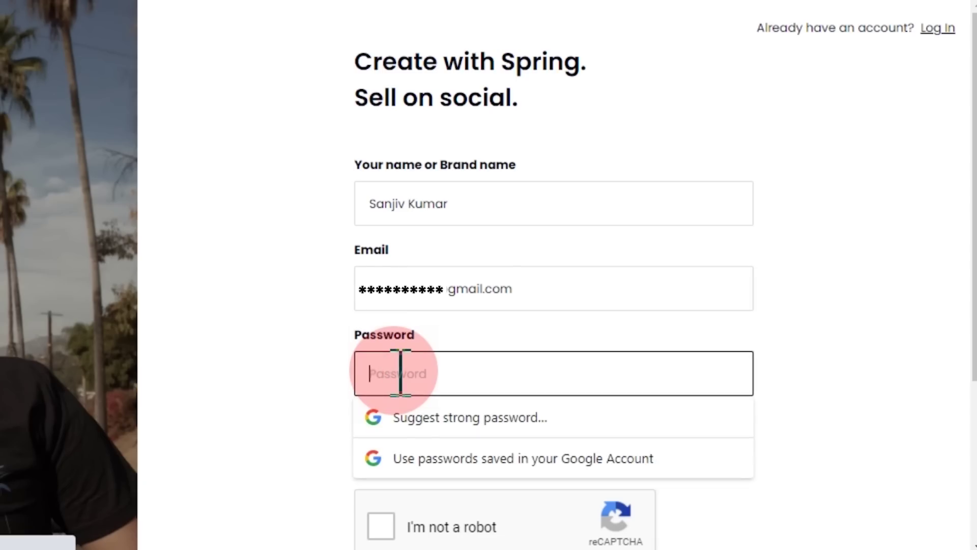
key("ctrl+v")
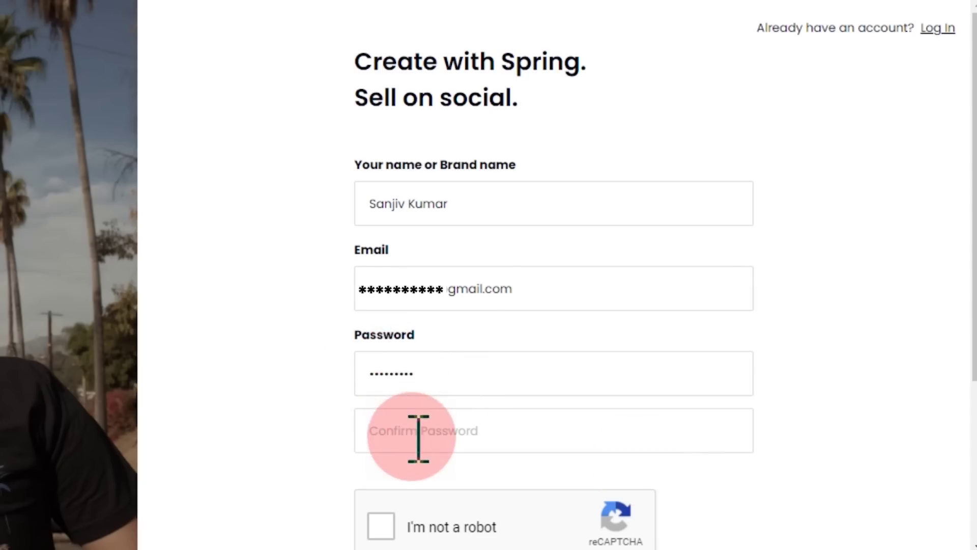
left_click(401, 430)
key("ctrl+v")
scroll(693, 414, "down", 4)
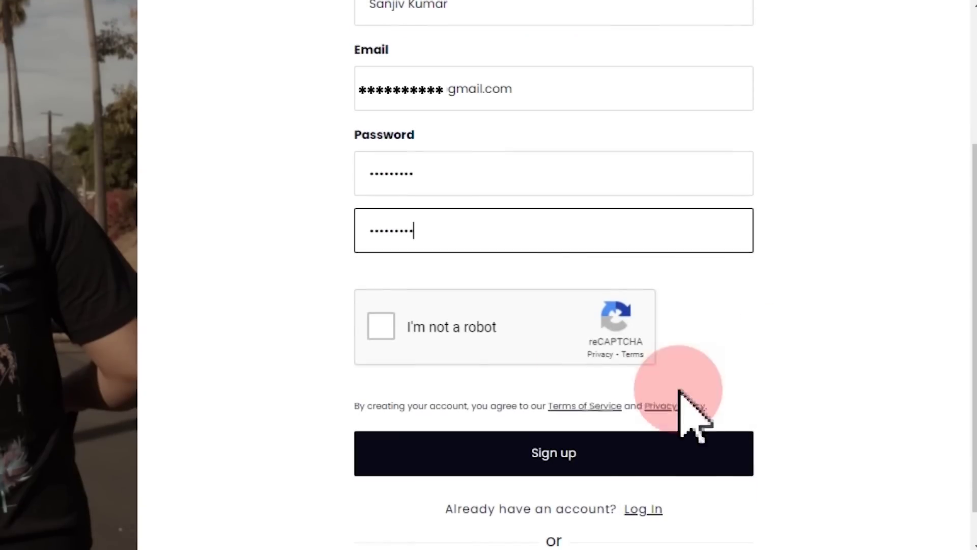
left_click(379, 321)
left_click(565, 456)
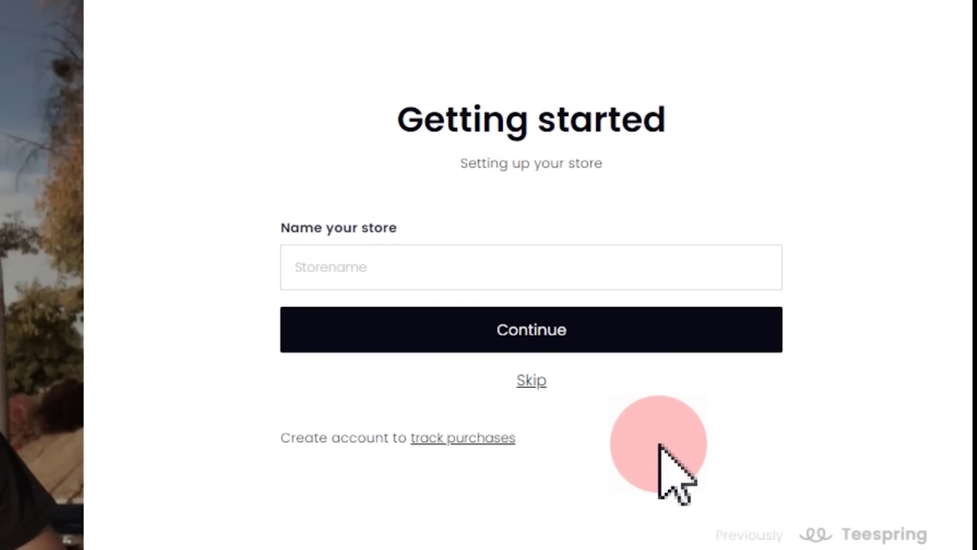
- Name the new store 'Digital Store' and continue
left_click(328, 268)
left_click(399, 349)
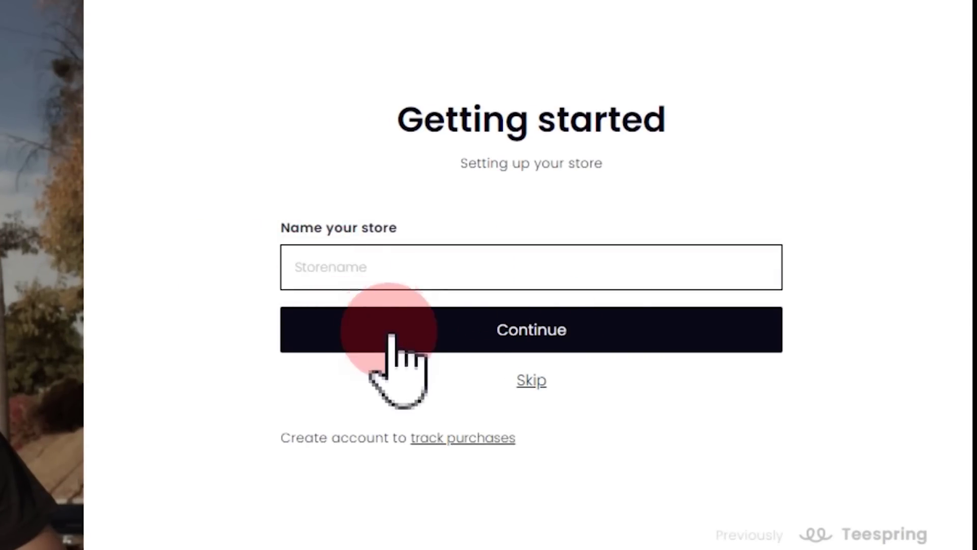
left_click(338, 267)
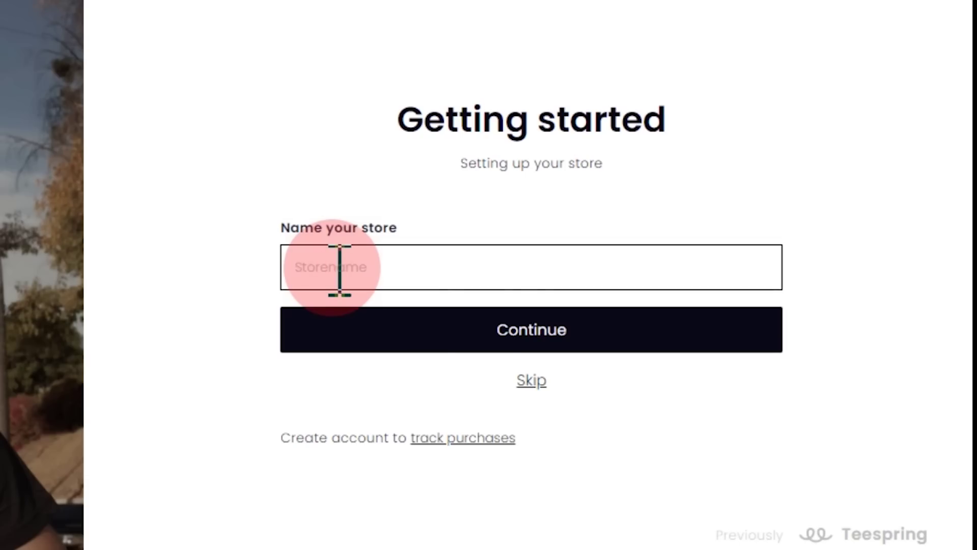
type("Digital Store")
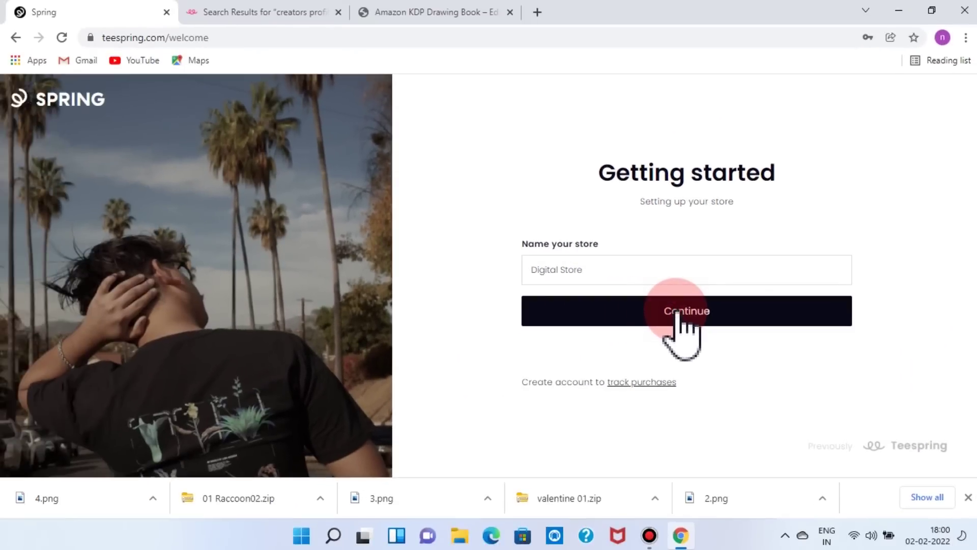
left_click(679, 315)
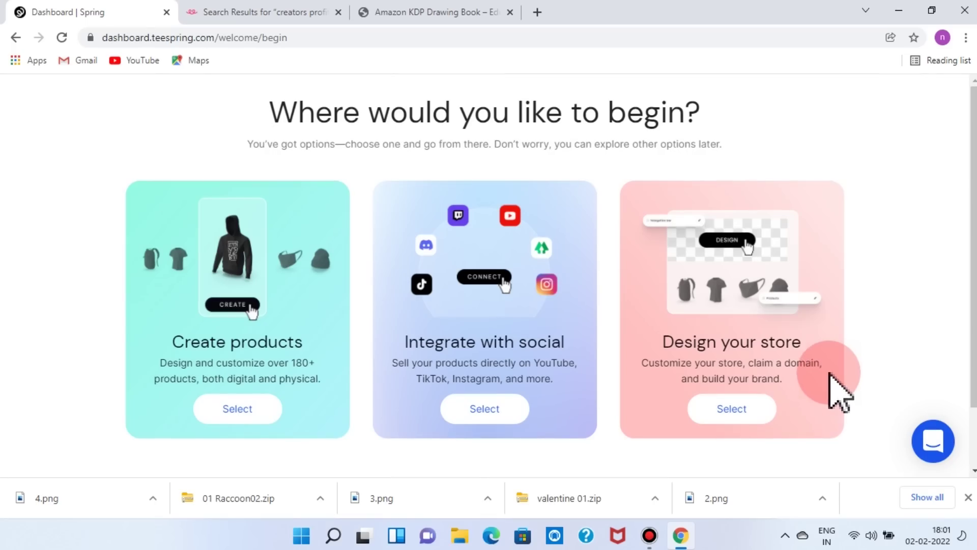
- Skip the starting choice and verify the account email through the Gmail verification link
scroll(840, 389, "down", 2)
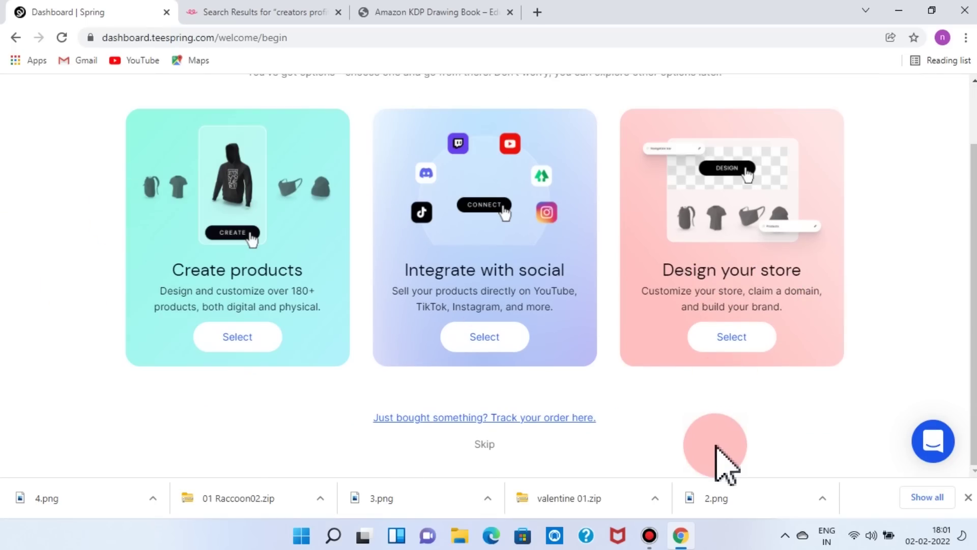
left_click(484, 445)
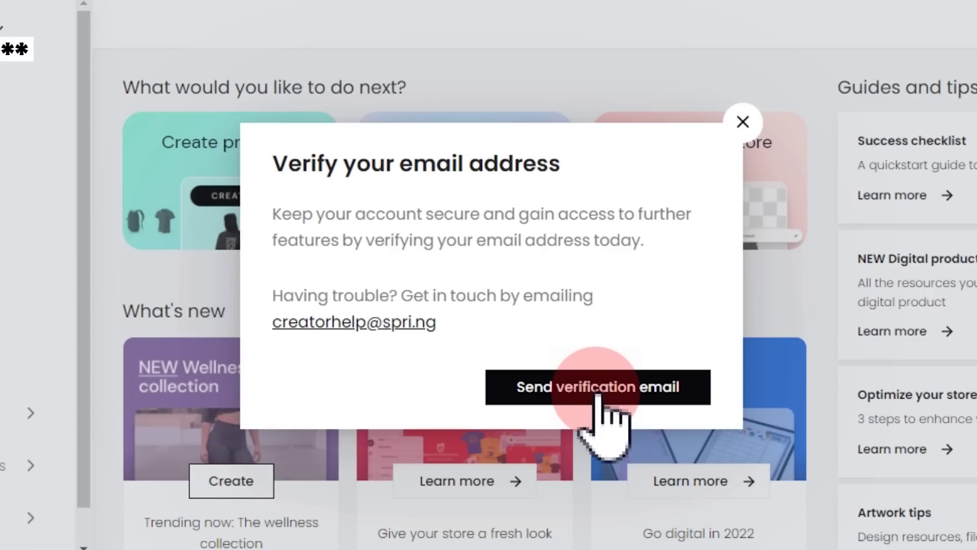
left_click(597, 395)
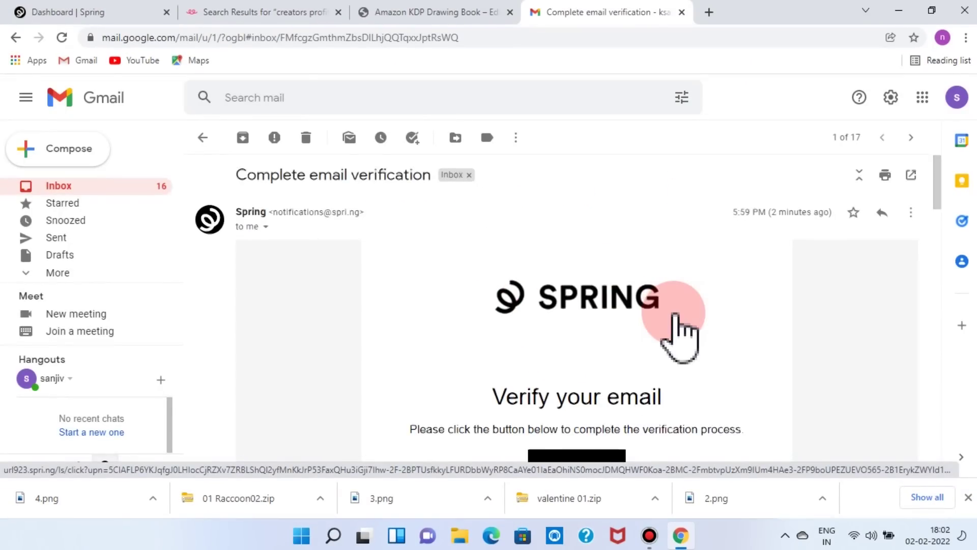
scroll(675, 315, "down", 1)
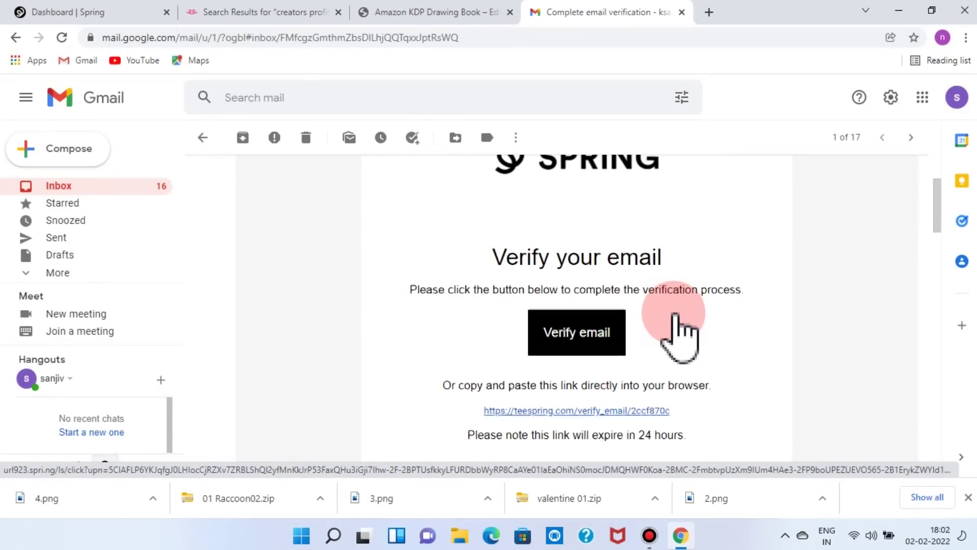
left_click(590, 335)
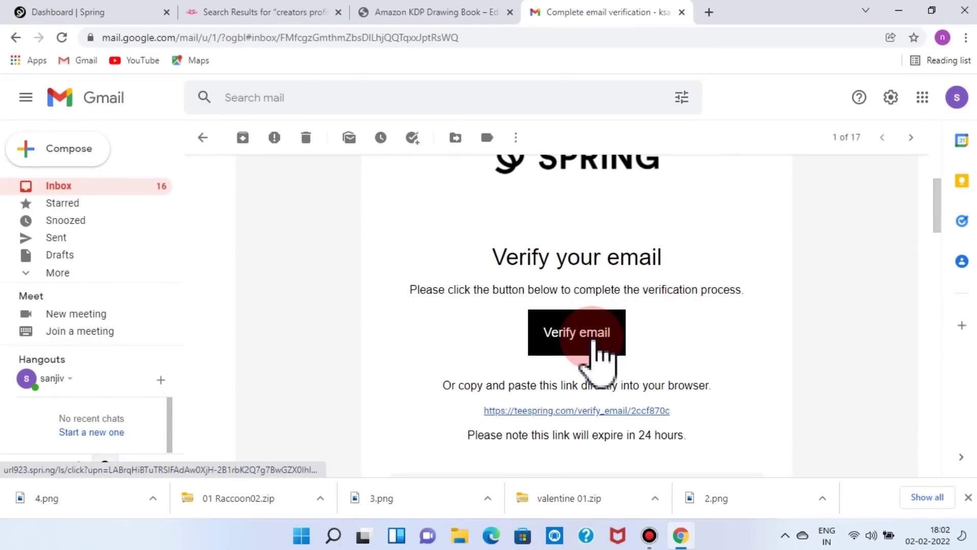
left_click(668, 113)
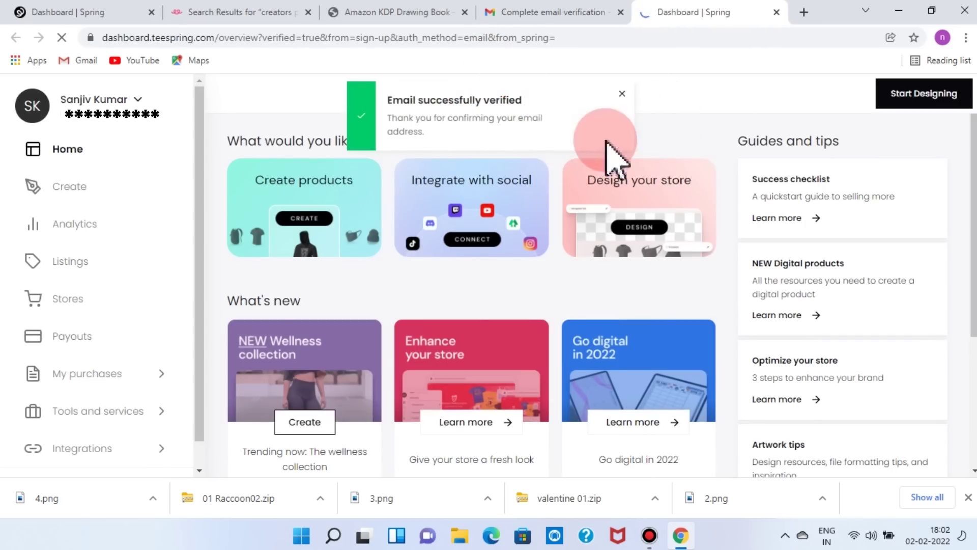
left_click(620, 96)
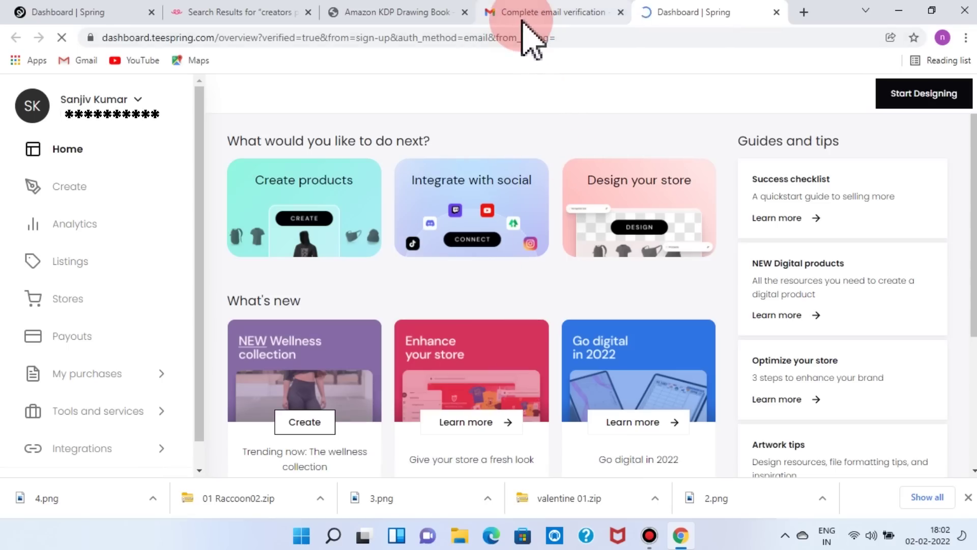
- Return to the verified Spring dashboard and open Settings from the sidebar
left_click(66, 12)
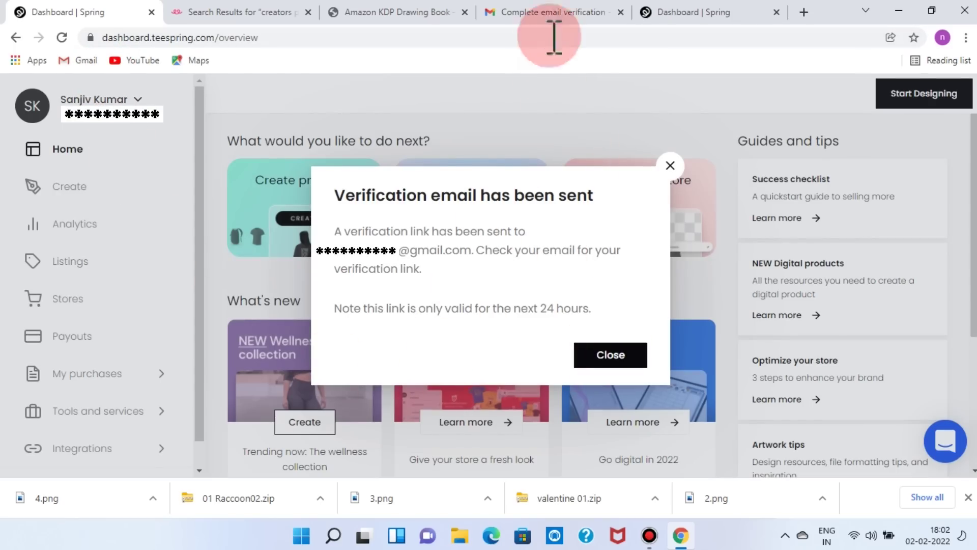
left_click(666, 20)
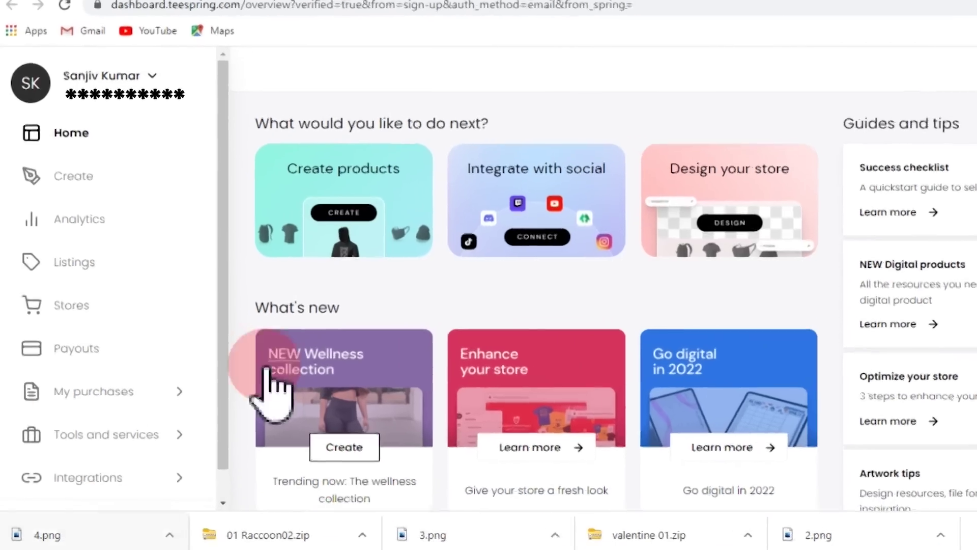
scroll(97, 442, "down", 1)
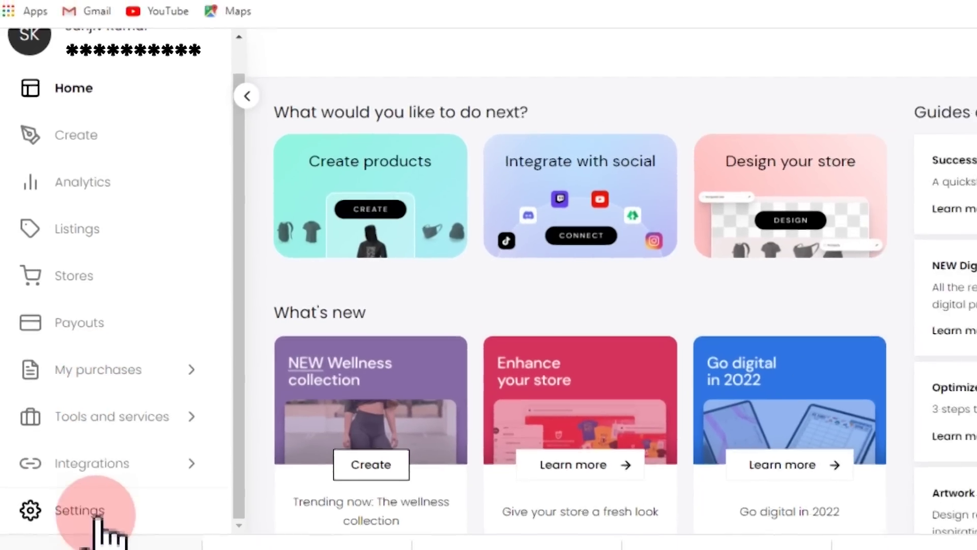
left_click(94, 516)
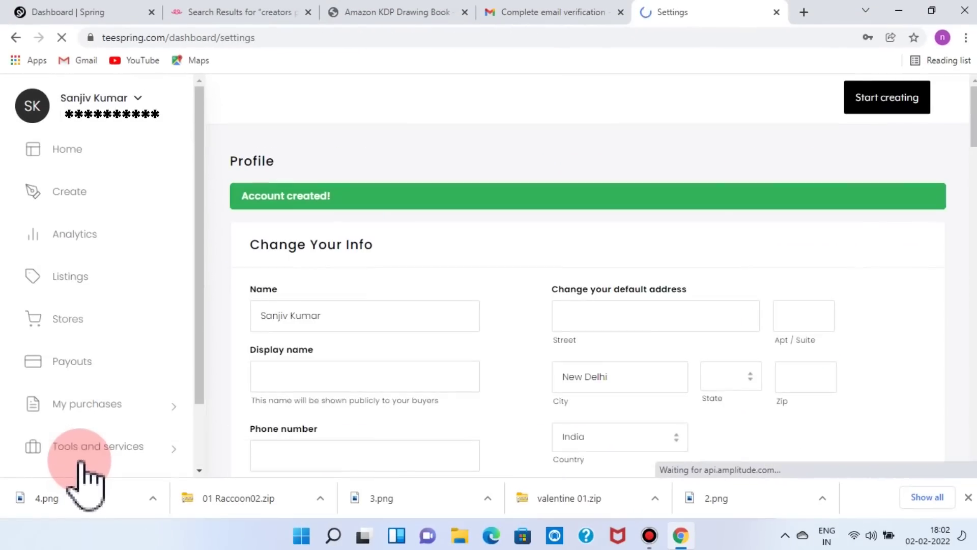
left_click(344, 309)
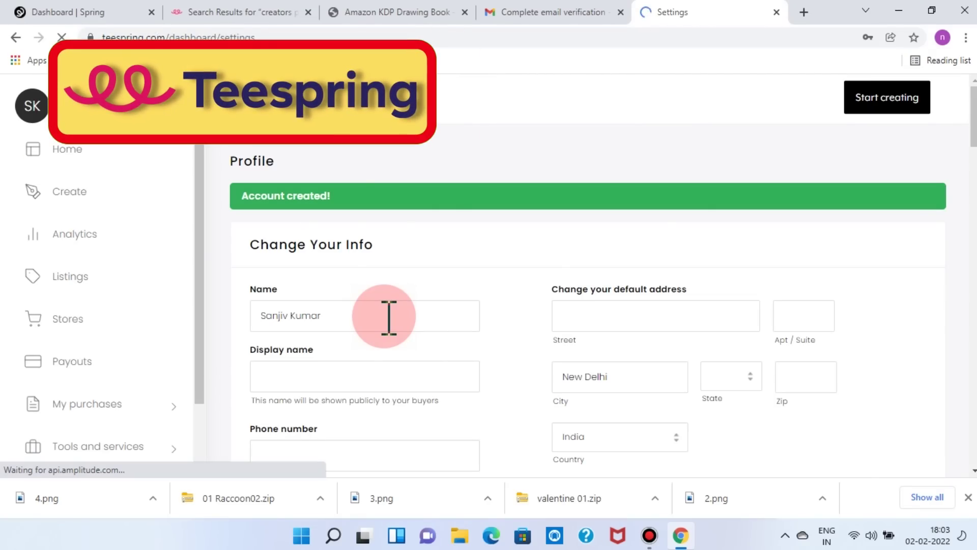
scroll(389, 317, "down", 3)
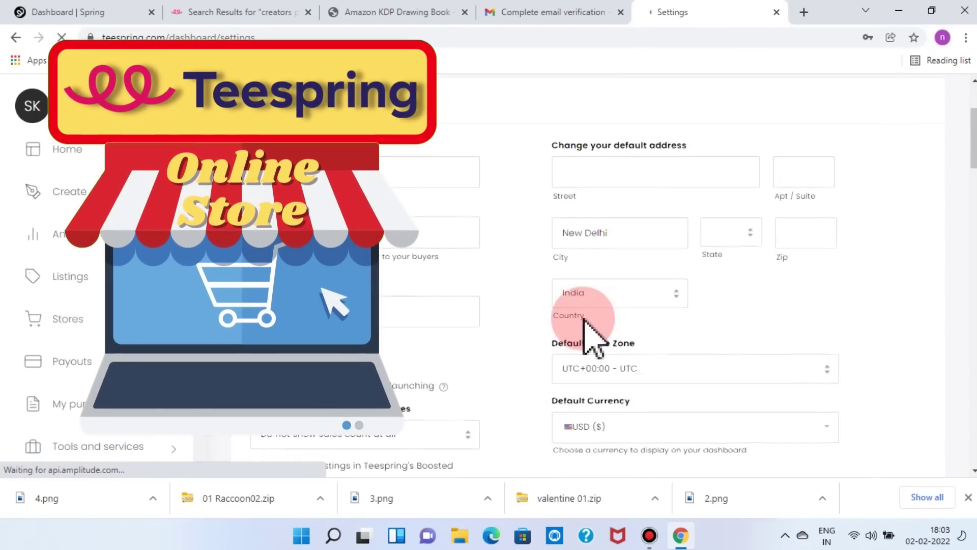
scroll(593, 339, "down", 3)
scroll(594, 338, "up", 6)
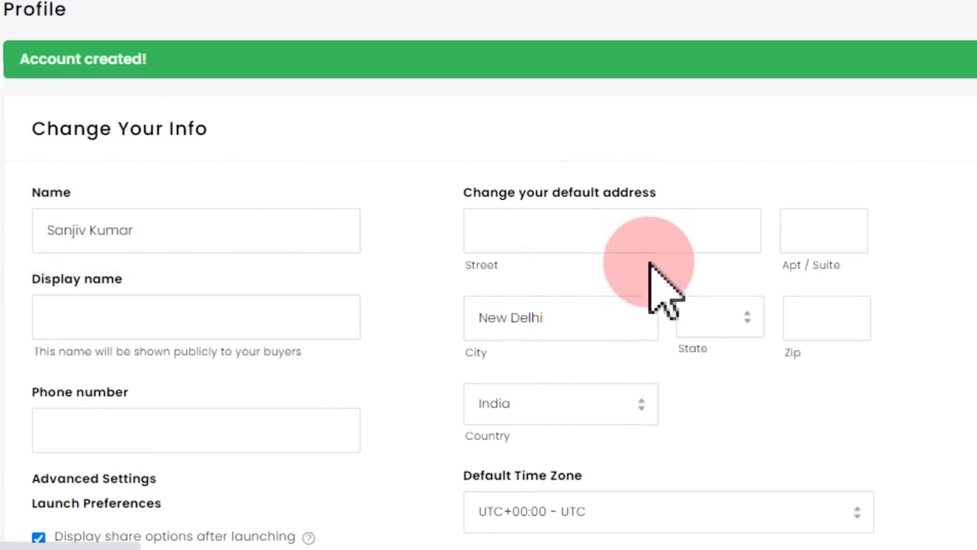
left_click(582, 230)
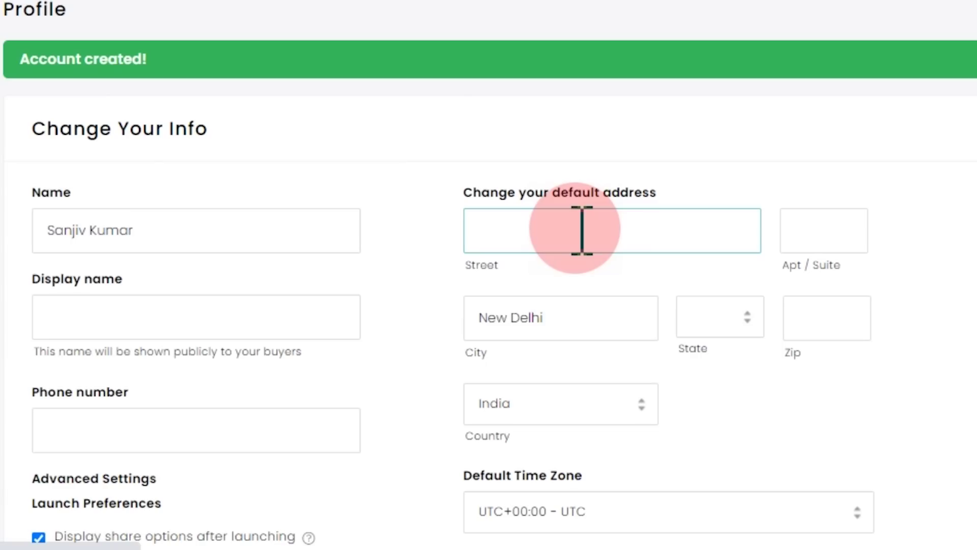
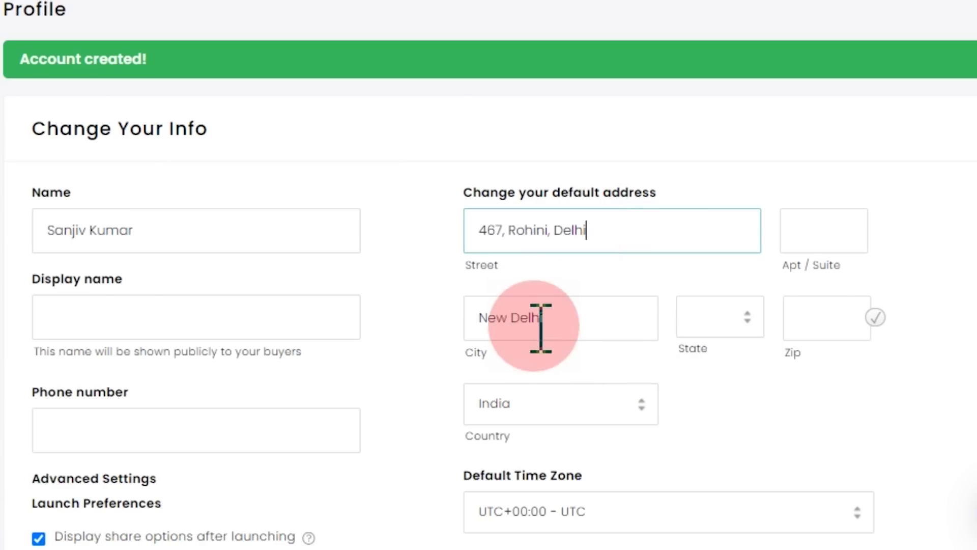
left_click(783, 343)
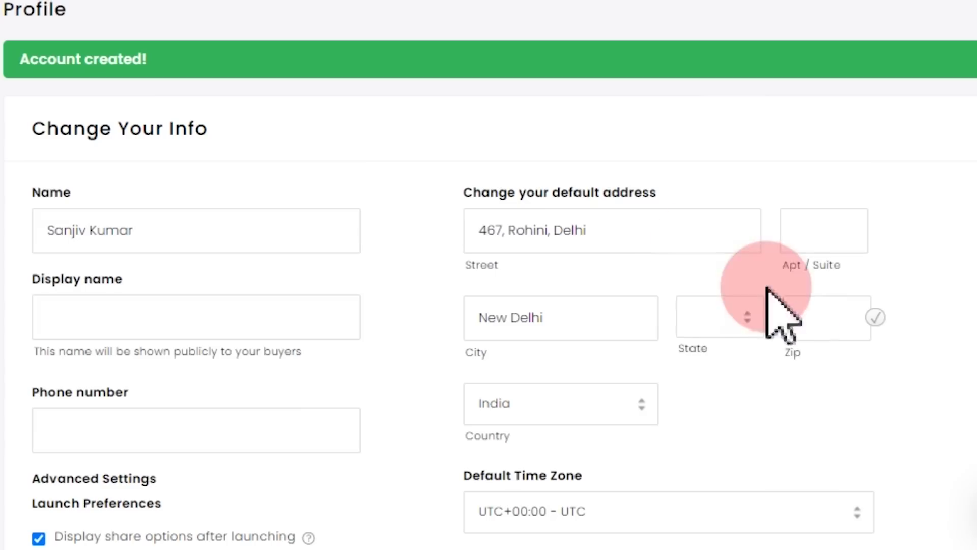
left_click(827, 324)
type("110085")
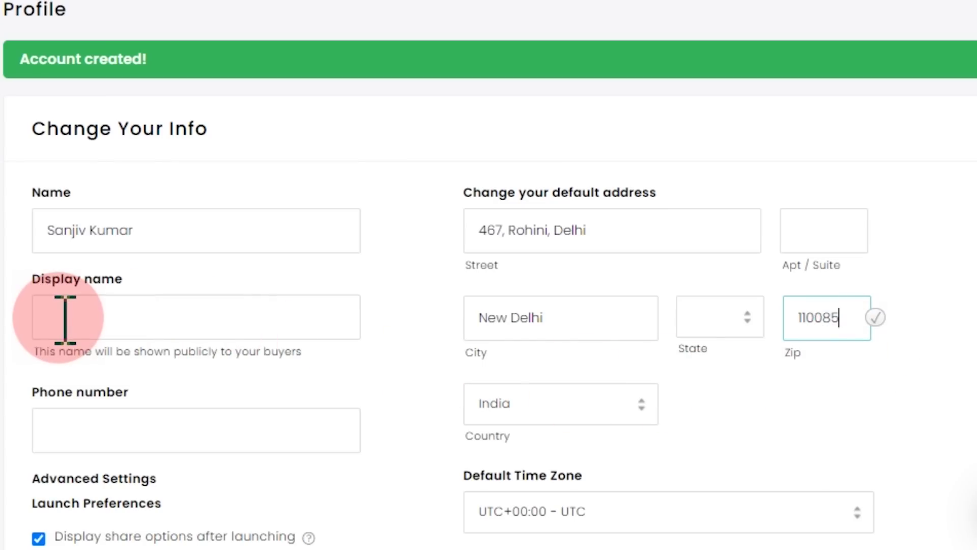
- Fill in the profile phone number and open the Default Time Zone list
left_click(65, 319)
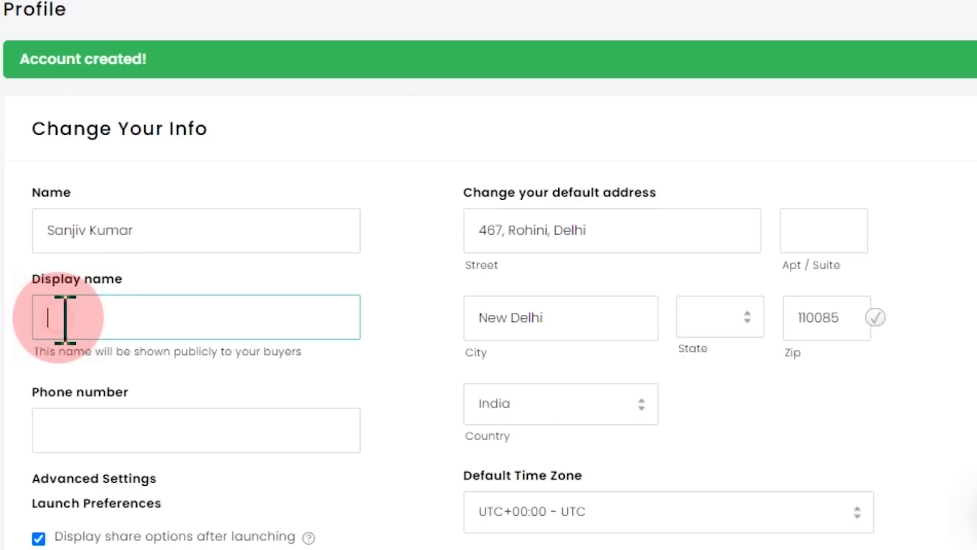
scroll(65, 319, "down", 2)
left_click(65, 319)
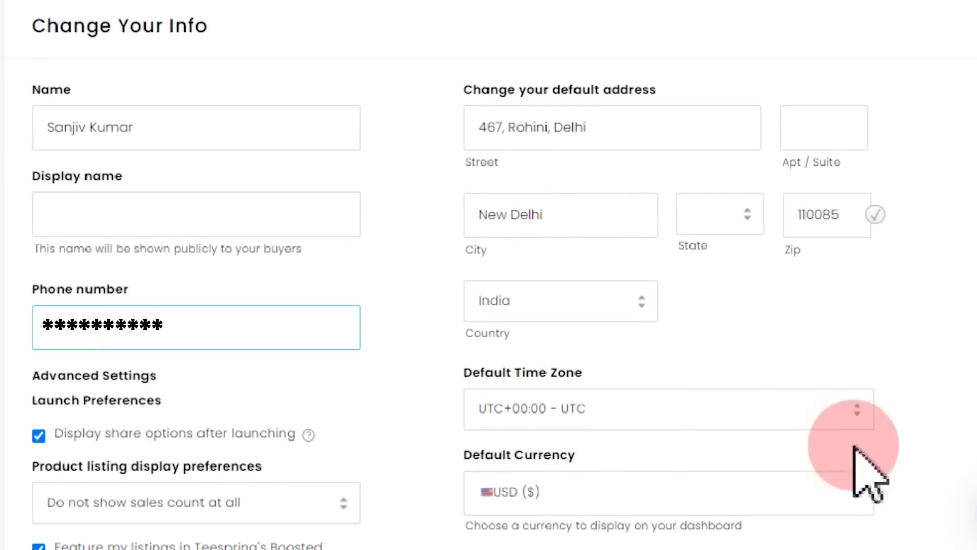
left_click(856, 408)
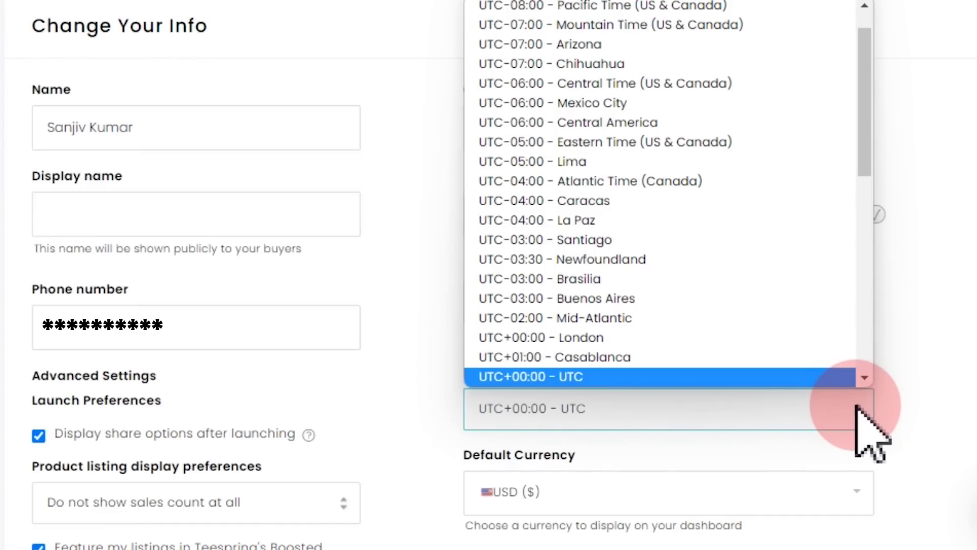
- Set time zone UTC+05:30 - New Delhi, show total all time sales, and save the profile
scroll(661, 312, "down", 5)
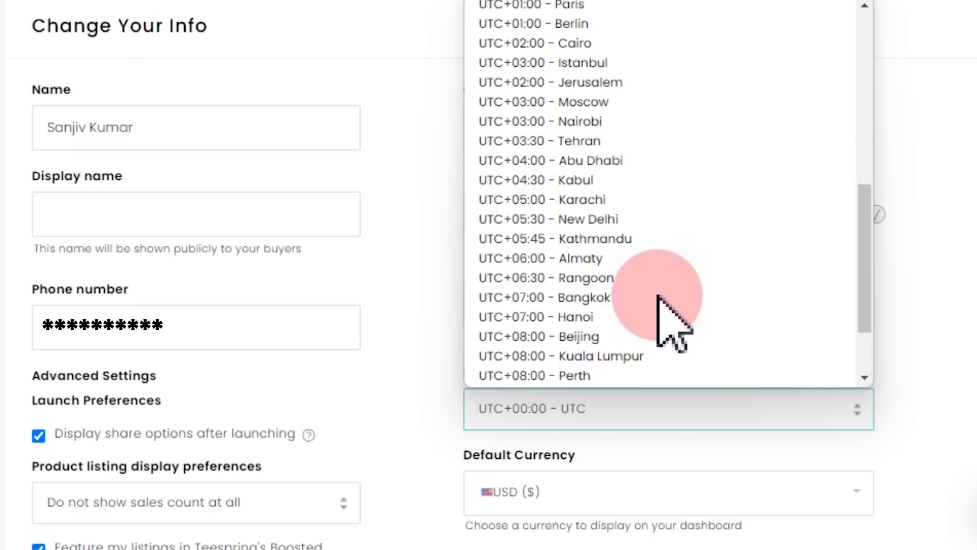
left_click(596, 220)
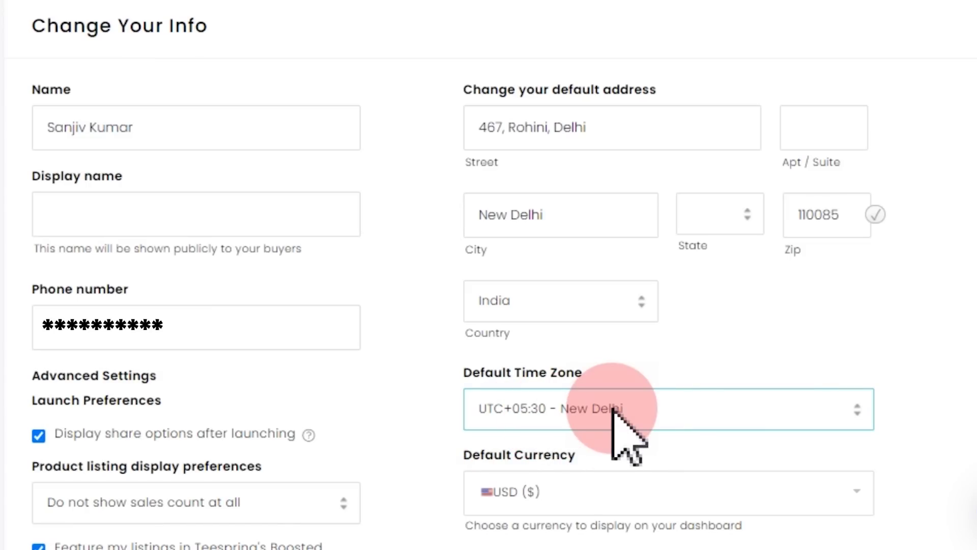
scroll(619, 418, "down", 4)
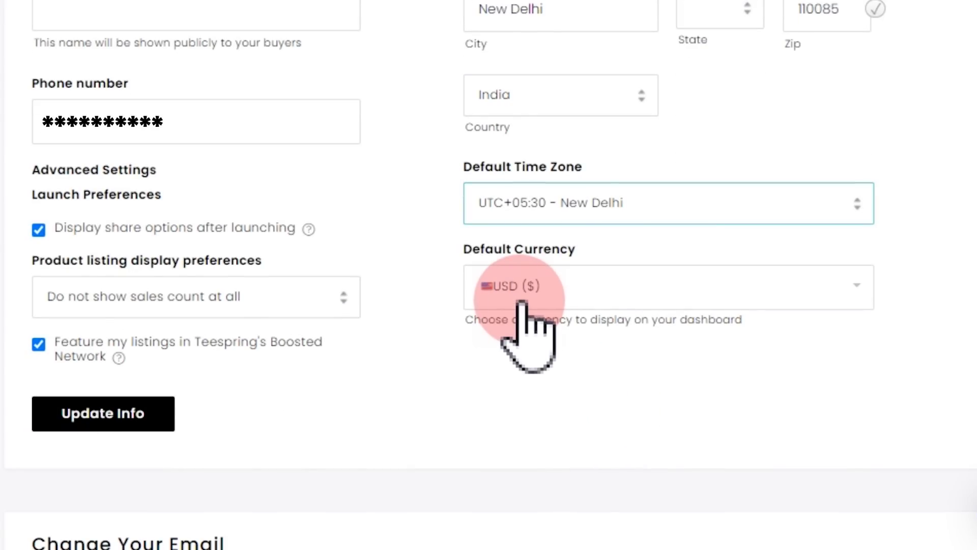
left_click(140, 311)
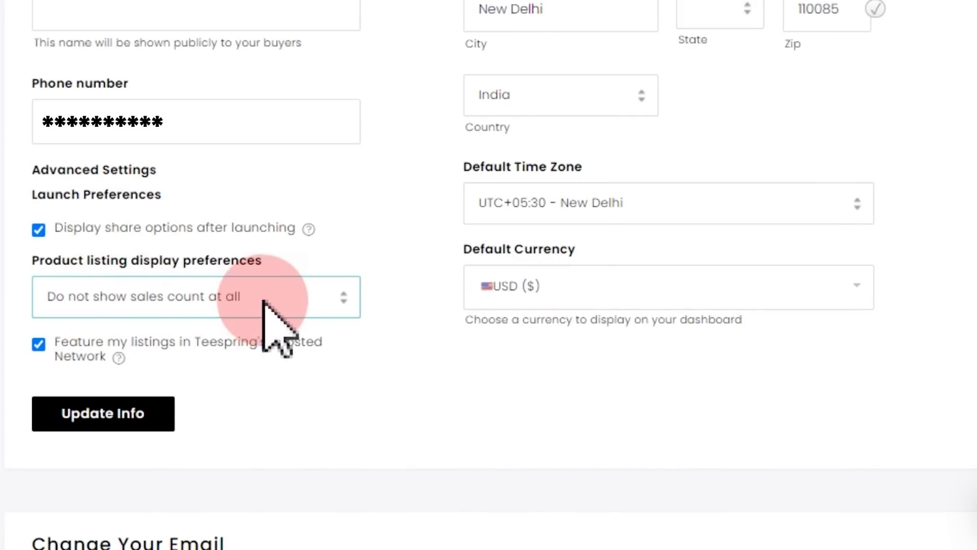
left_click(342, 308)
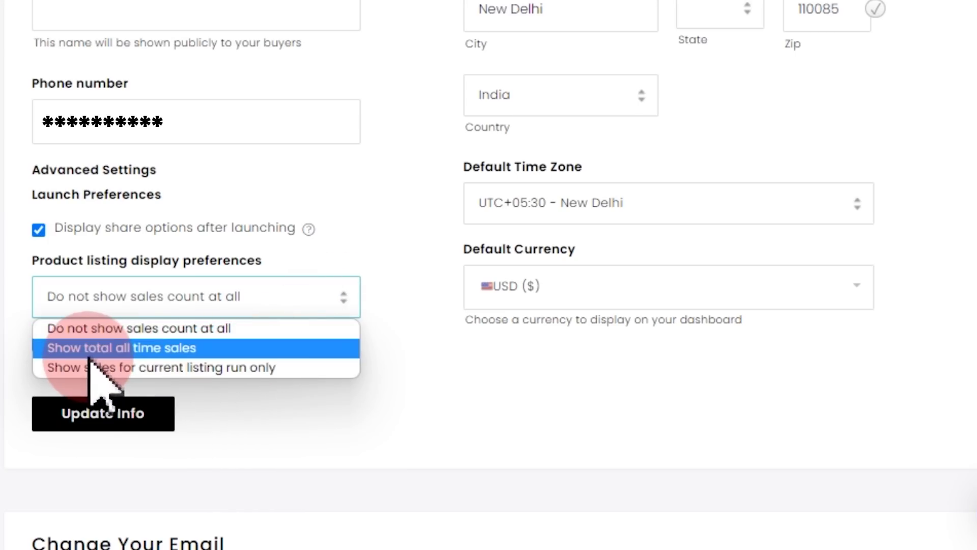
left_click(177, 348)
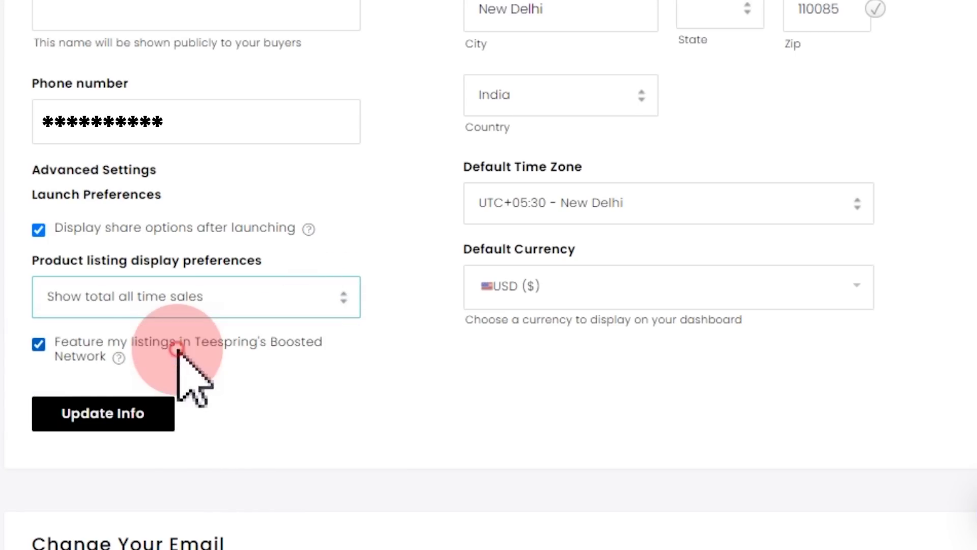
left_click(93, 423)
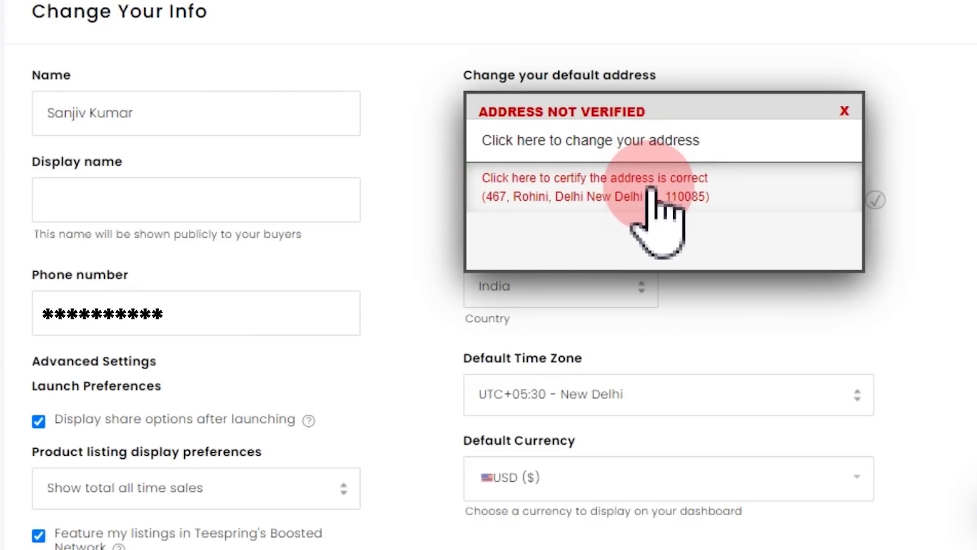
- Certify the entered address as correct so the profile update is saved
left_click(695, 187)
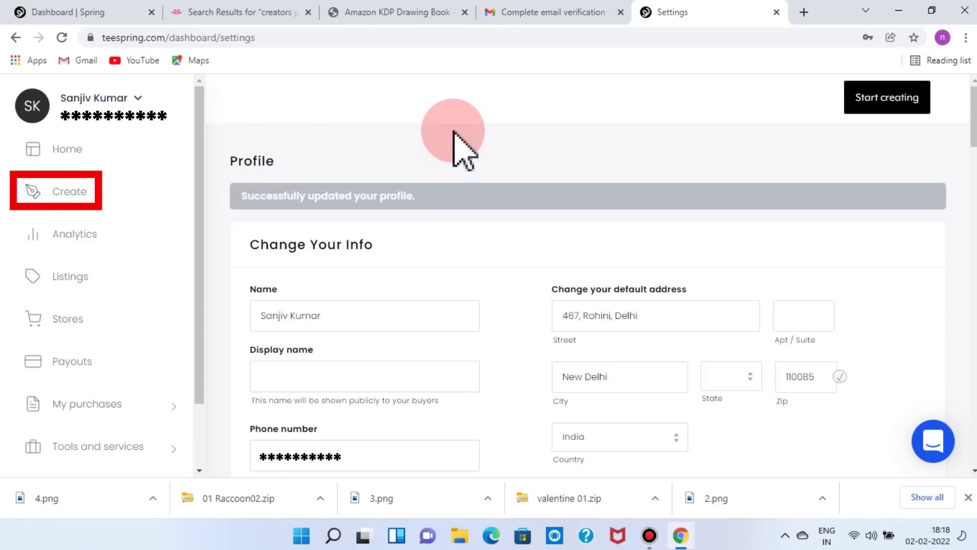
- Start a new product, dismiss the welcome intro, and browse the Digital product types
left_click(64, 192)
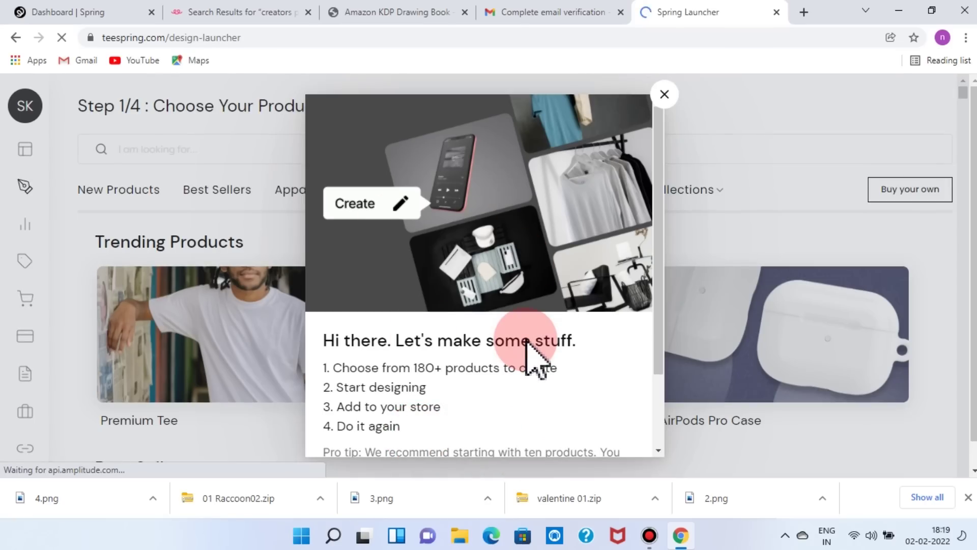
left_click(664, 94)
mouse_move(842, 206)
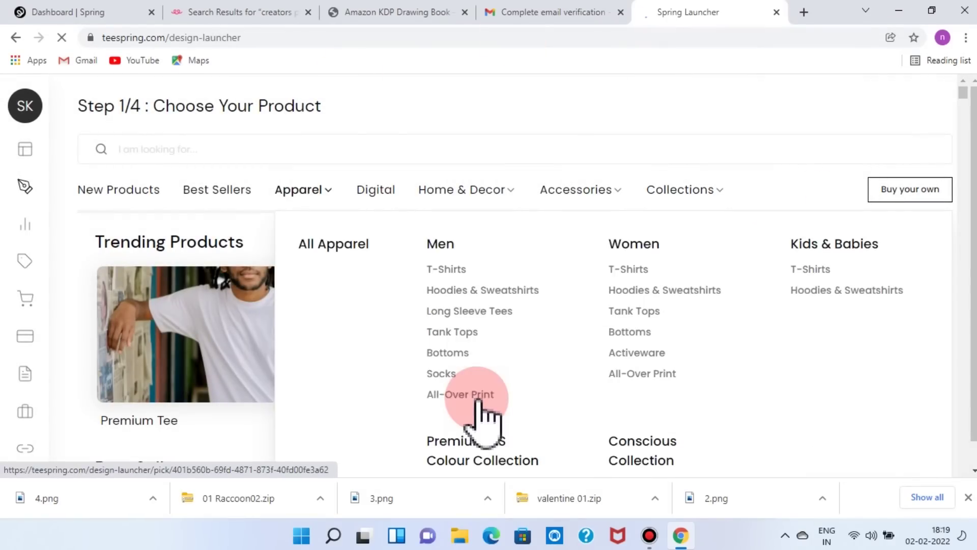
left_click(379, 192)
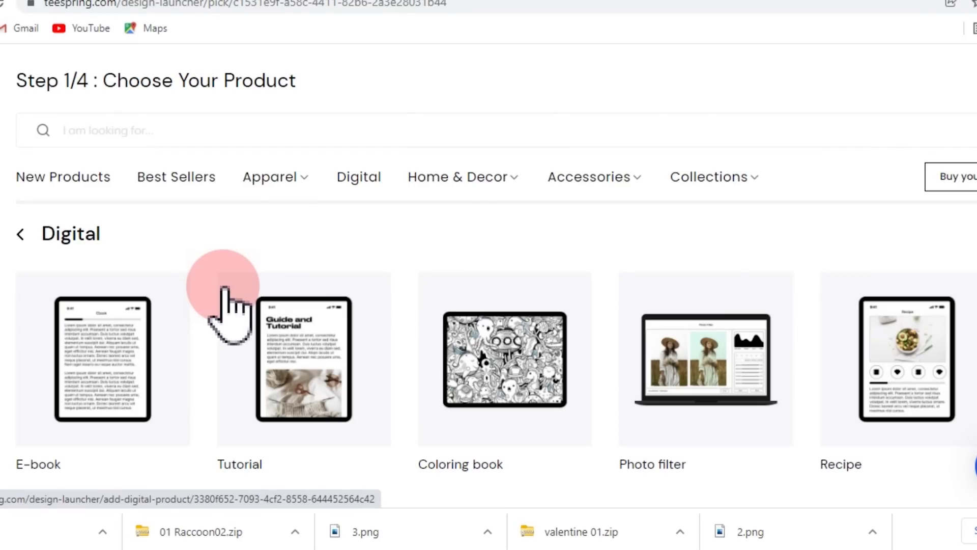
scroll(224, 301, "down", 2)
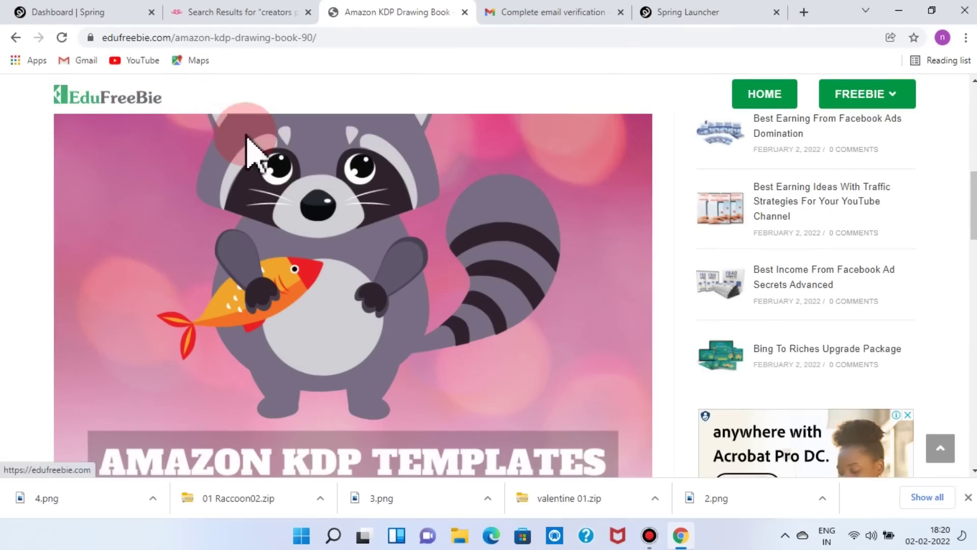
- Look over the EduFreeBie Amazon KDP Drawing Book page, then return to Spring Launcher
left_click(603, 413)
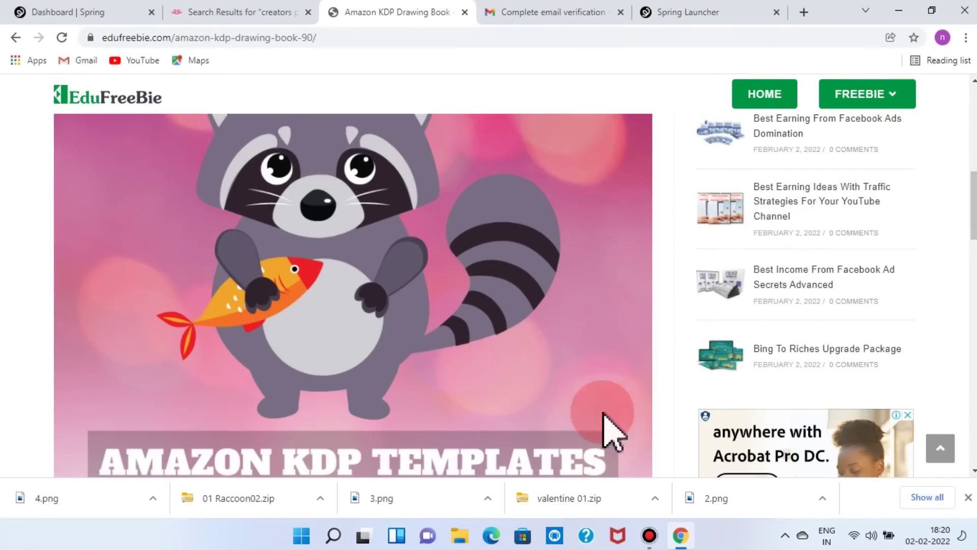
scroll(397, 415, "down", 3)
scroll(570, 367, "down", 1)
scroll(591, 358, "down", 2)
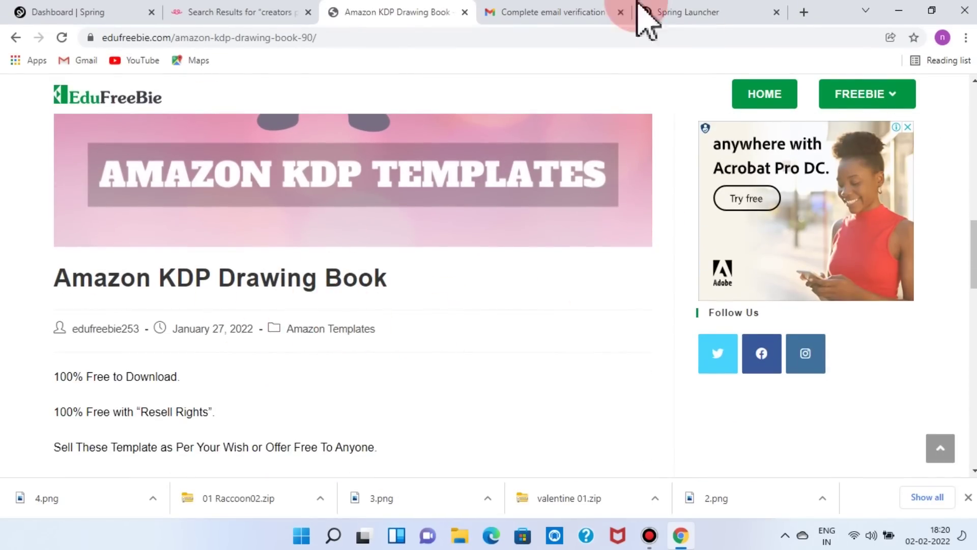
left_click(691, 25)
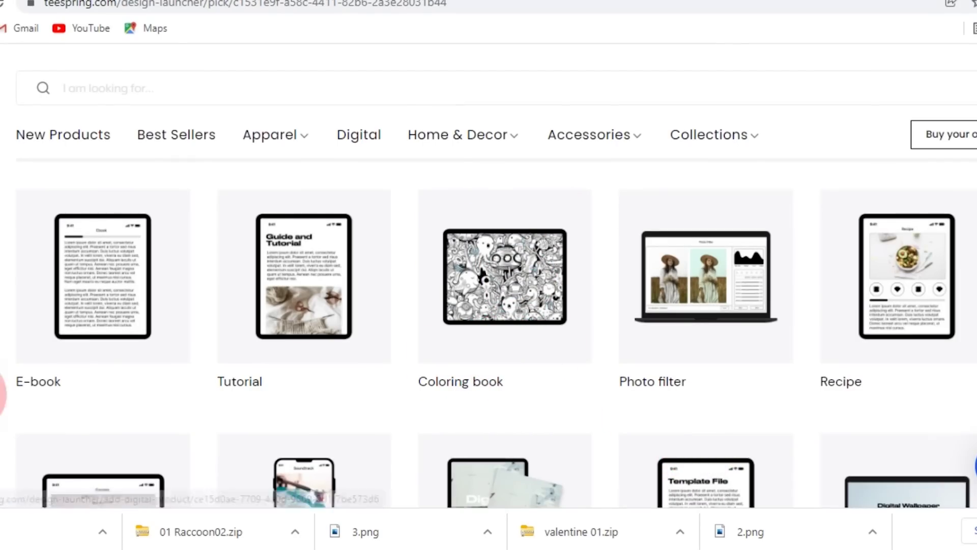
scroll(529, 392, "down", 5)
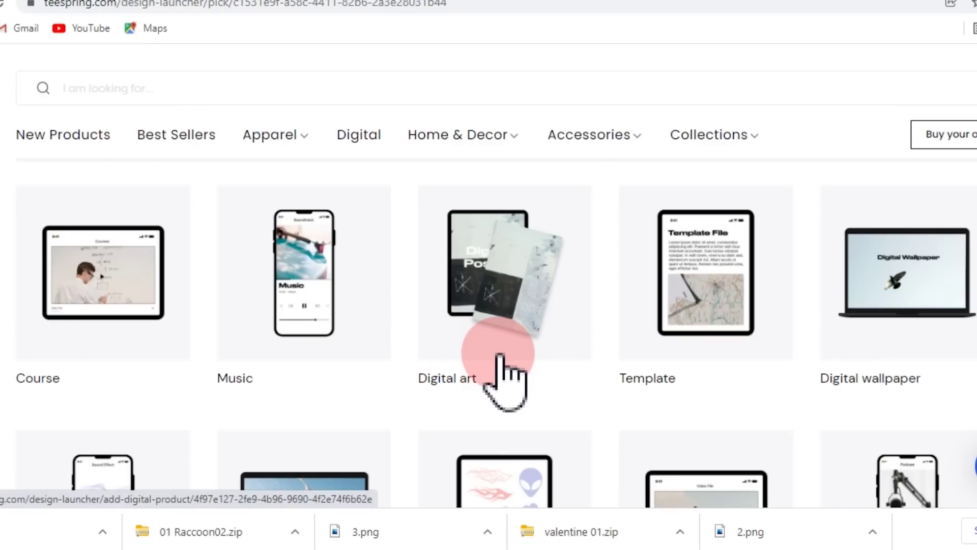
scroll(503, 374, "down", 5)
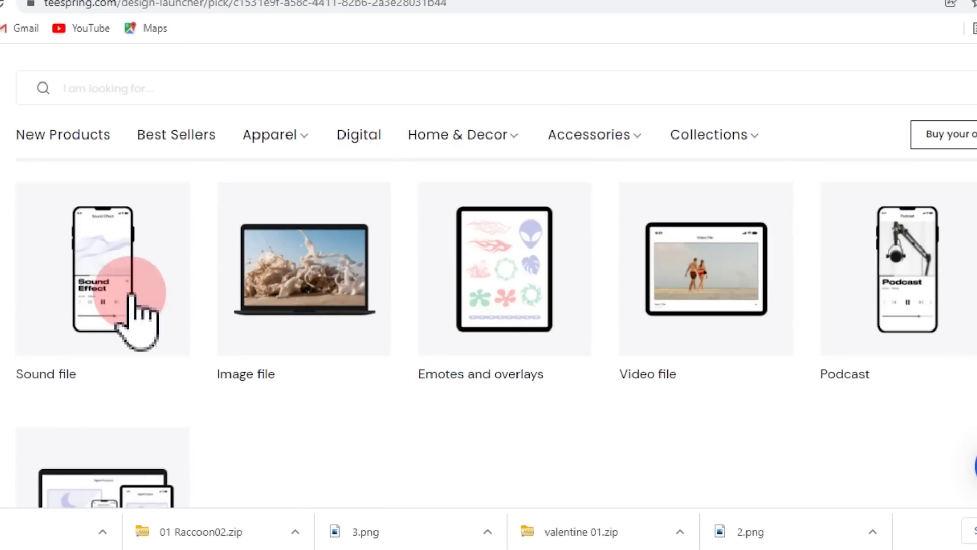
scroll(469, 387, "up", 1)
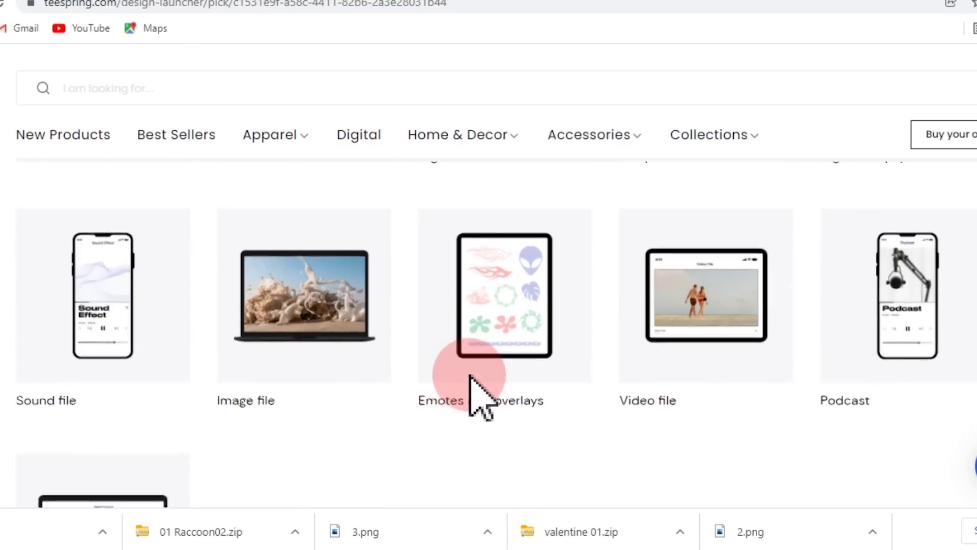
scroll(470, 377, "up", 7)
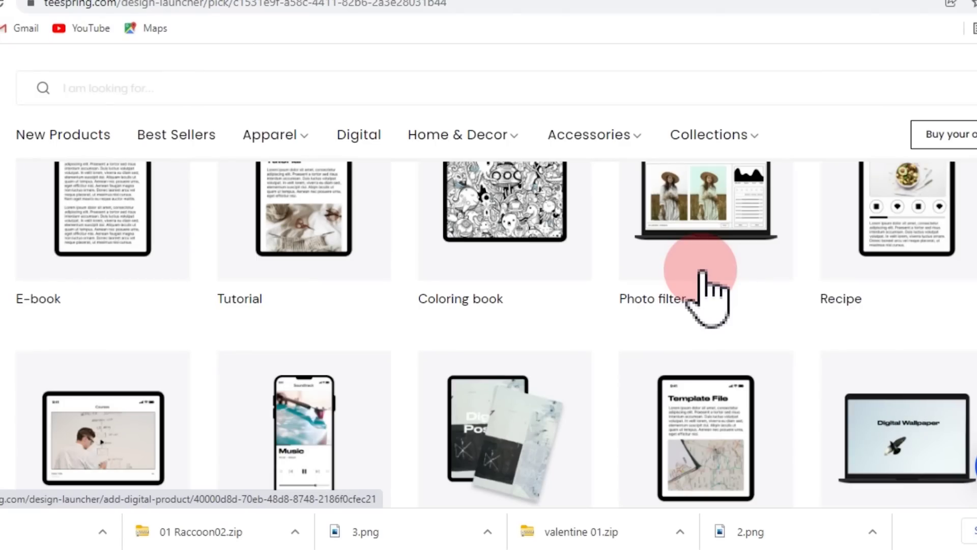
scroll(575, 369, "up", 3)
scroll(570, 367, "down", 2)
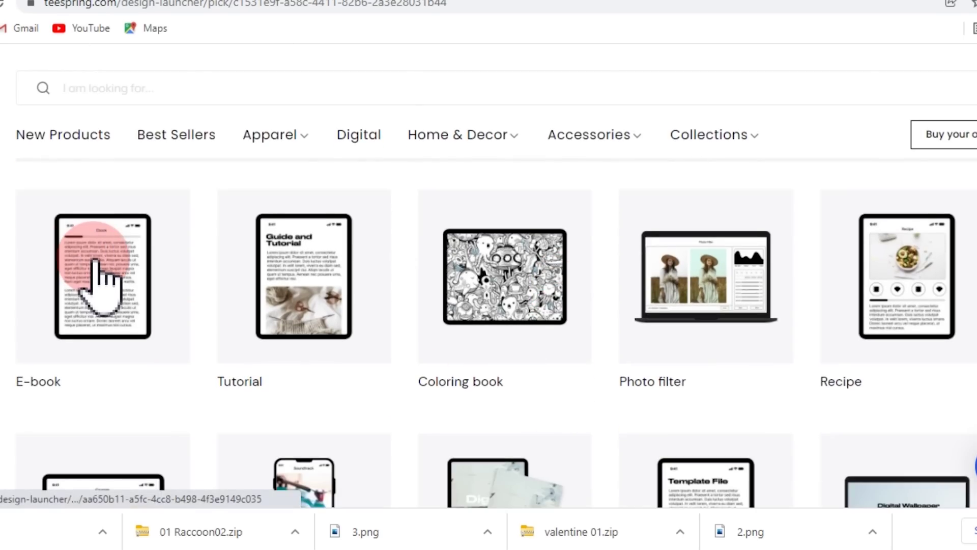
left_click(95, 259)
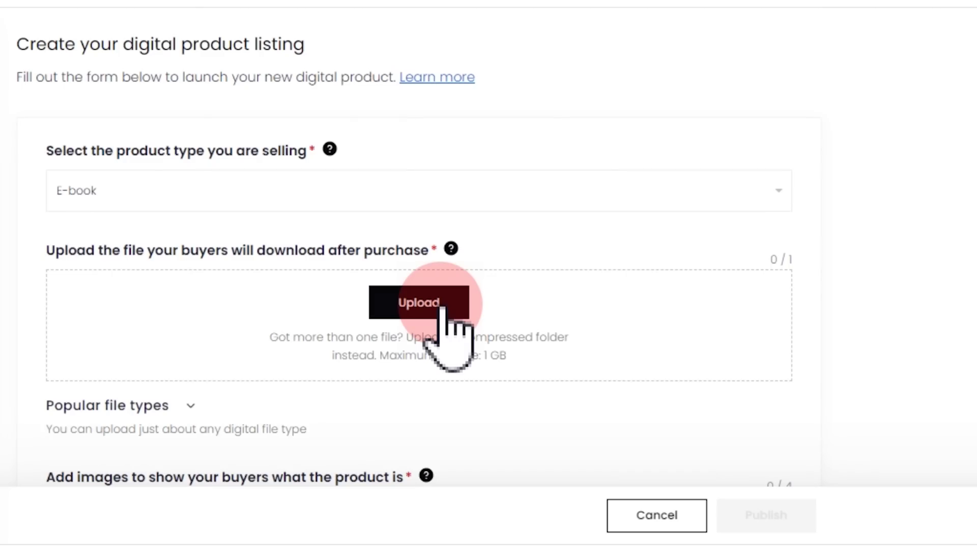
- Attach Modern-Vlogging-Audio-and-Ebook.zip from Downloads as the listing's download file
left_click(441, 307)
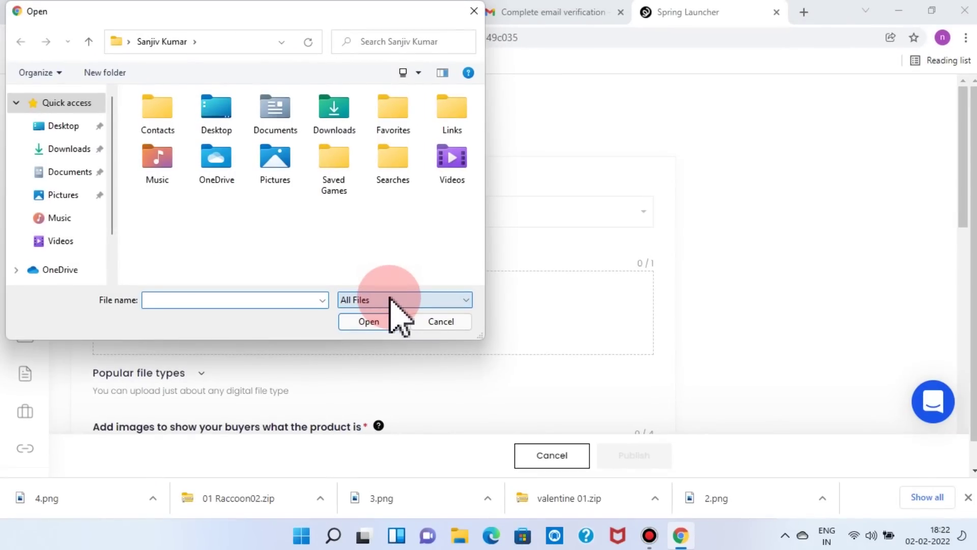
left_click(386, 316)
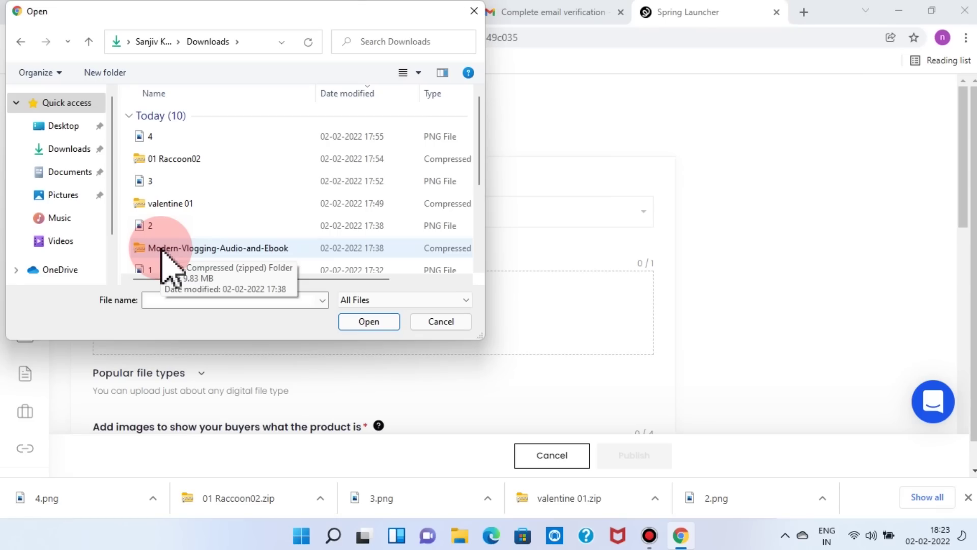
left_click(162, 250)
left_click(374, 322)
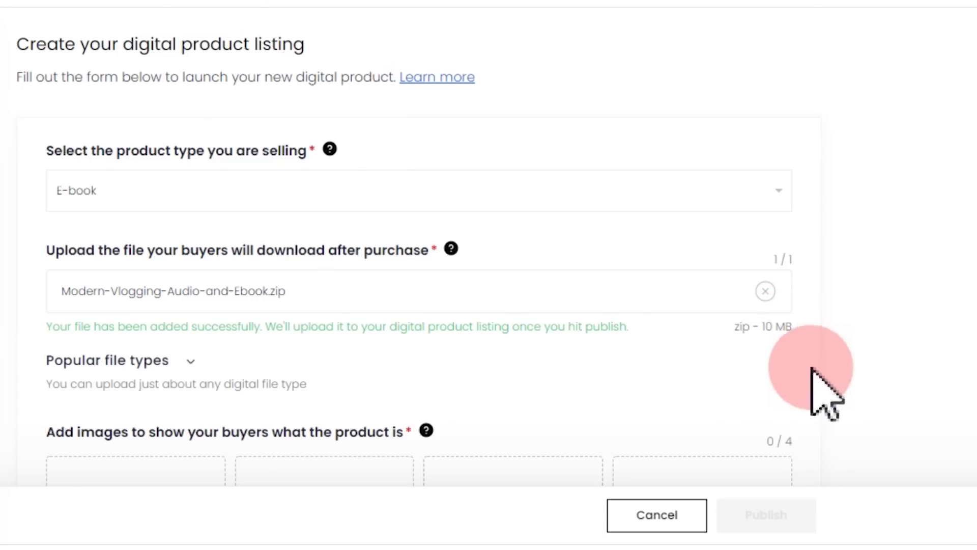
- Upload image file '2' from Downloads as the listing's Featured image
scroll(491, 336, "down", 3)
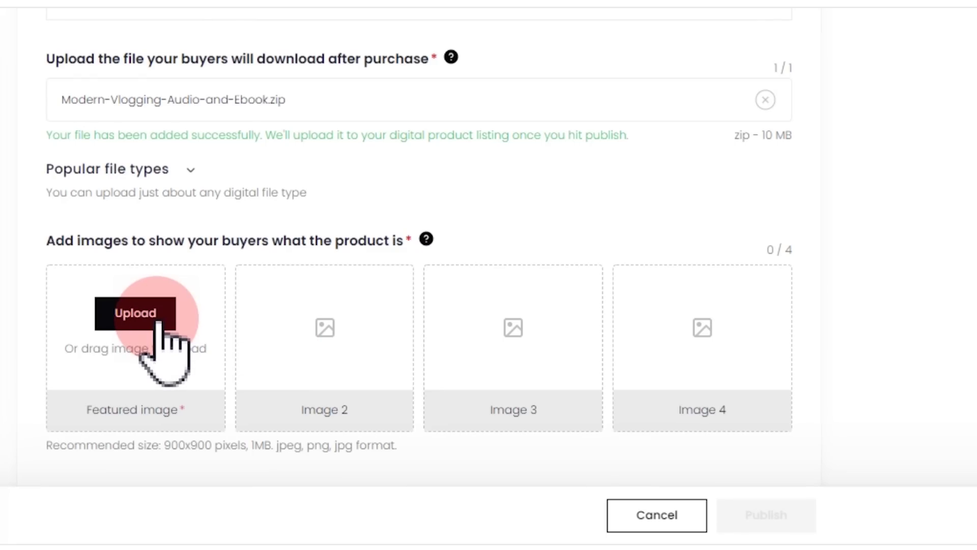
left_click(158, 323)
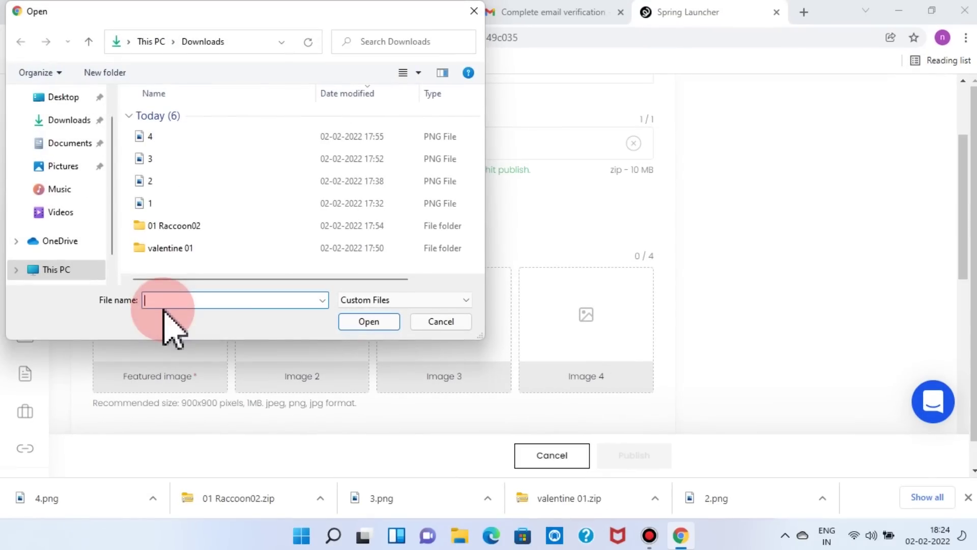
left_click(139, 181)
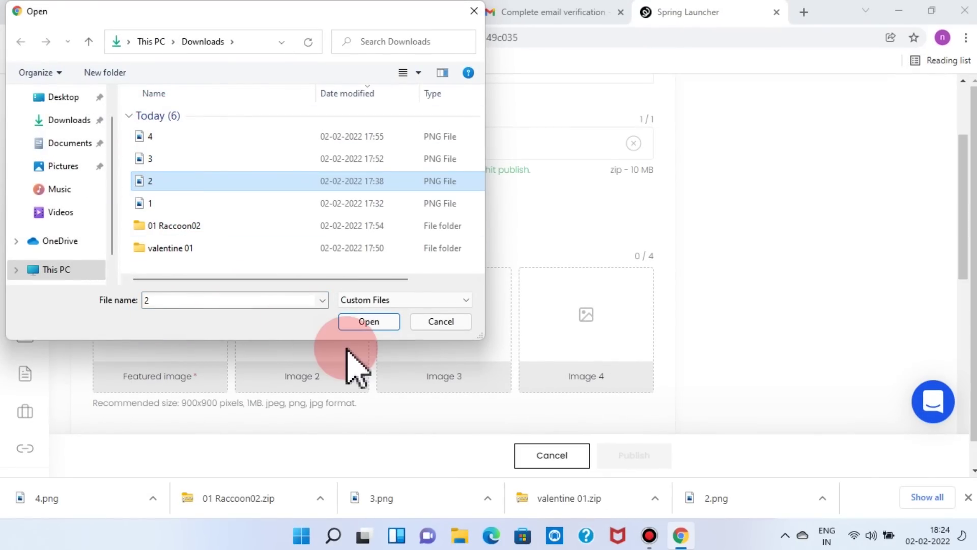
left_click(369, 321)
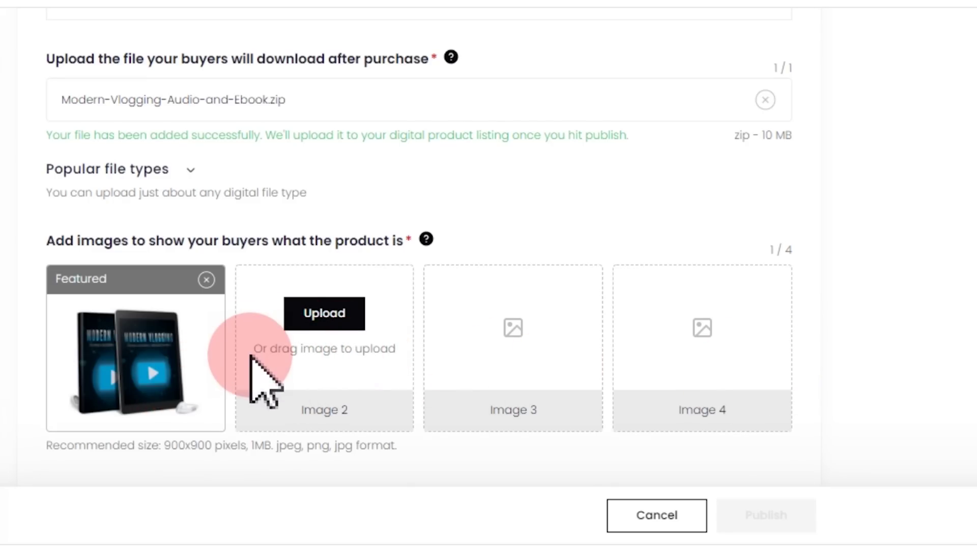
scroll(252, 359, "up", 4)
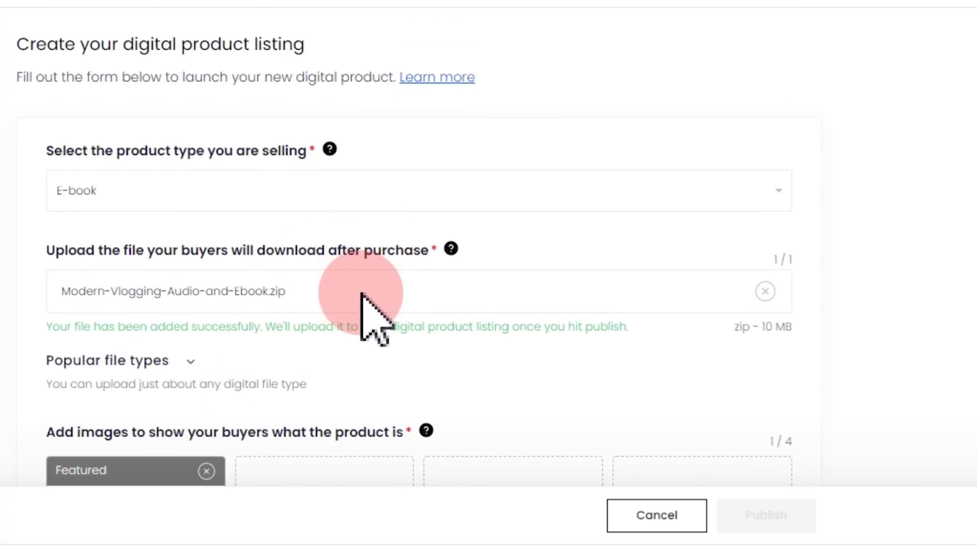
scroll(361, 308, "down", 5)
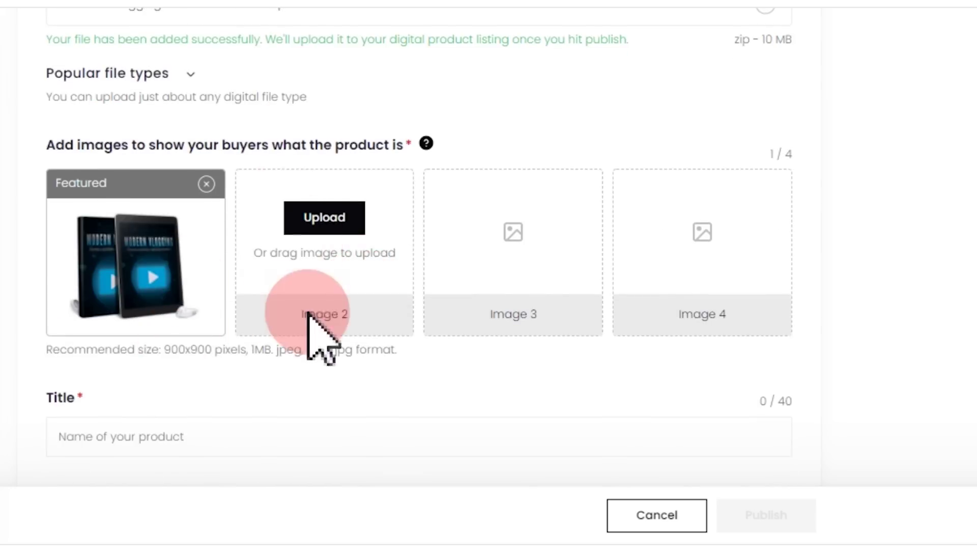
scroll(305, 351, "up", 5)
scroll(438, 387, "down", 8)
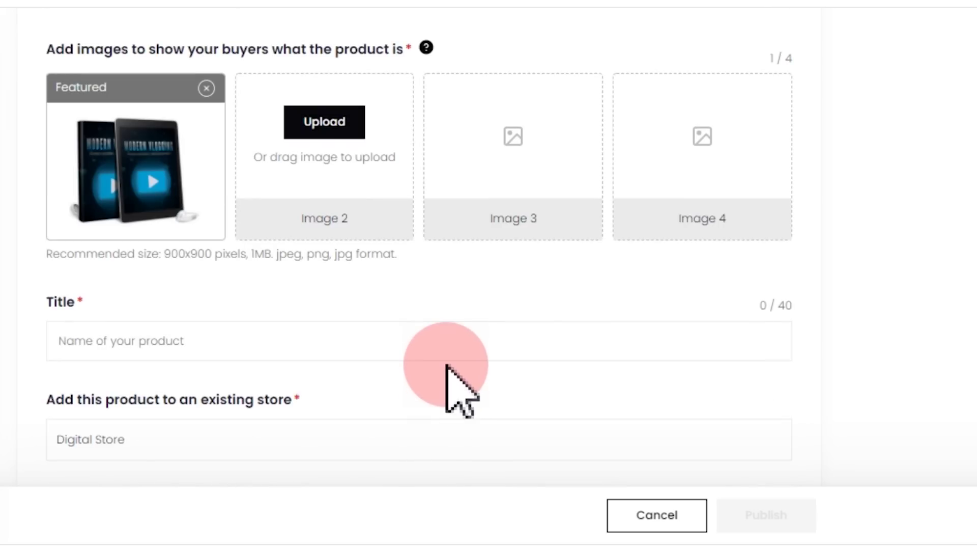
left_click(114, 344)
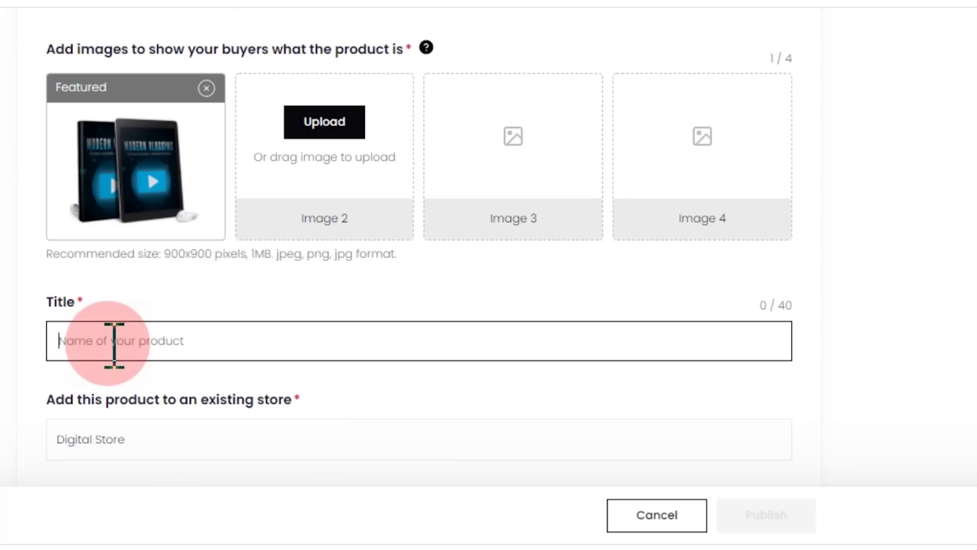
scroll(114, 345, "up", 4)
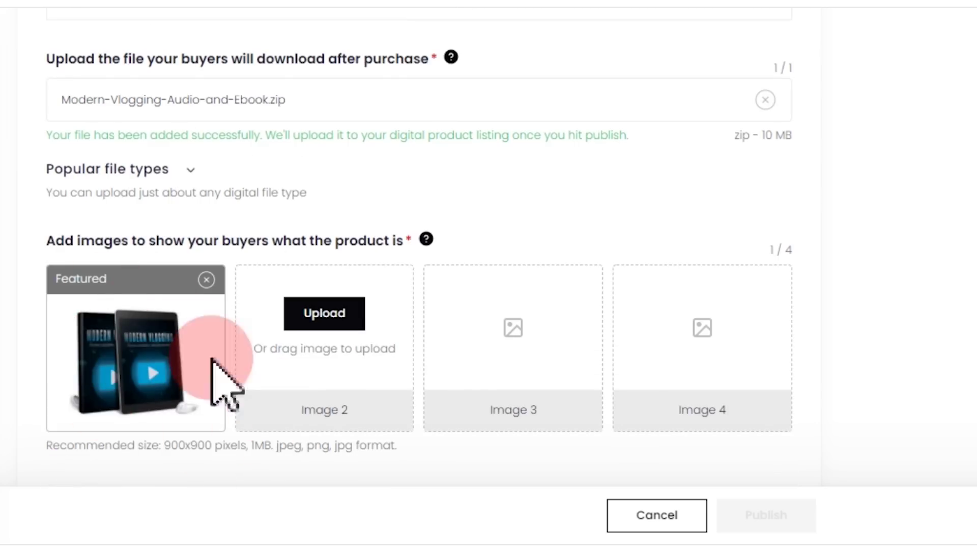
scroll(233, 455, "down", 8)
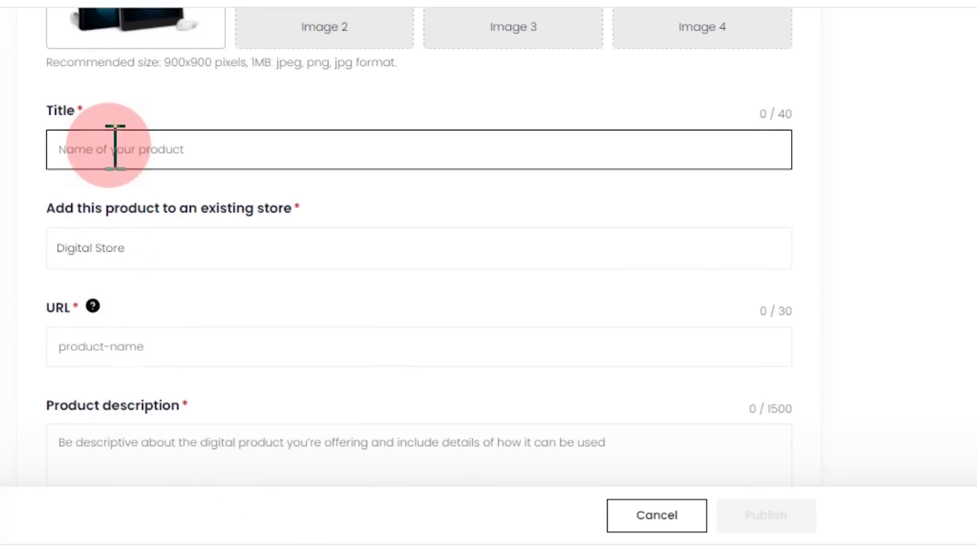
scroll(114, 149, "up", 6)
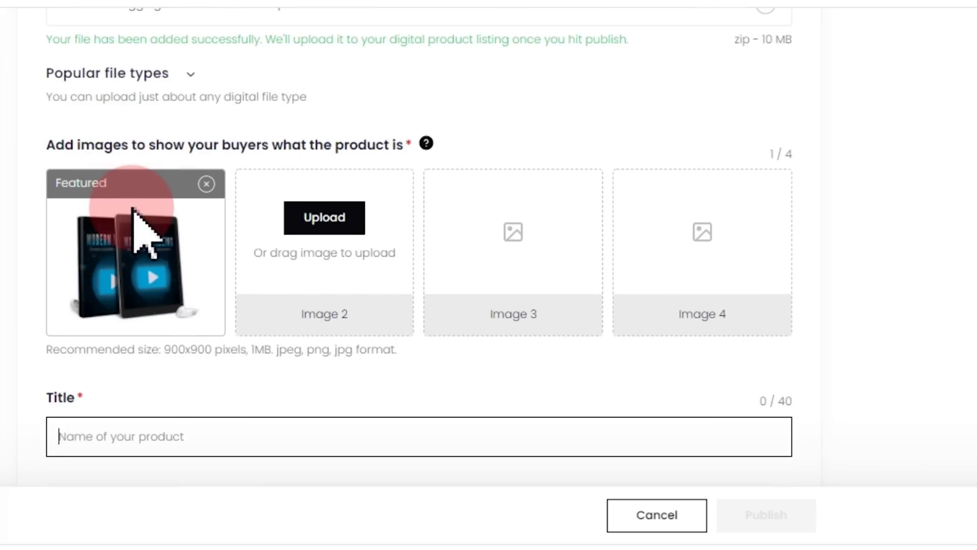
scroll(135, 219, "down", 6)
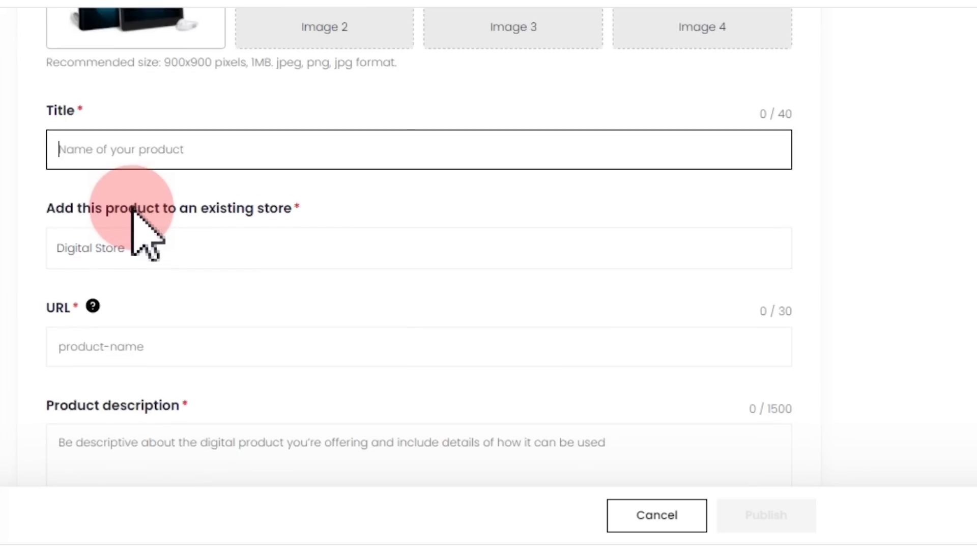
scroll(143, 229, "up", 1)
scroll(142, 208, "up", 1)
left_click(125, 253)
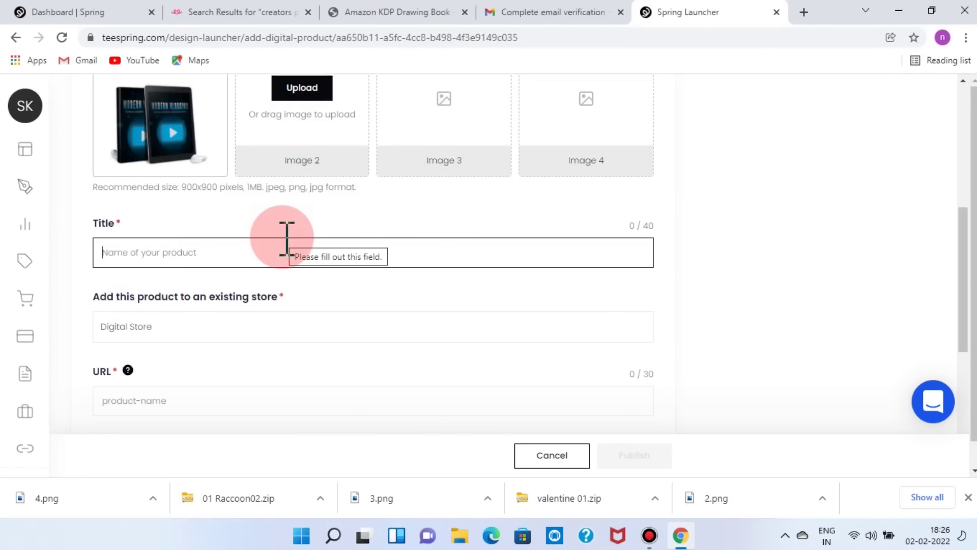
- Switch to the EduFreeBie site and open the FREEBIE > EBOOKS category
left_click(394, 12)
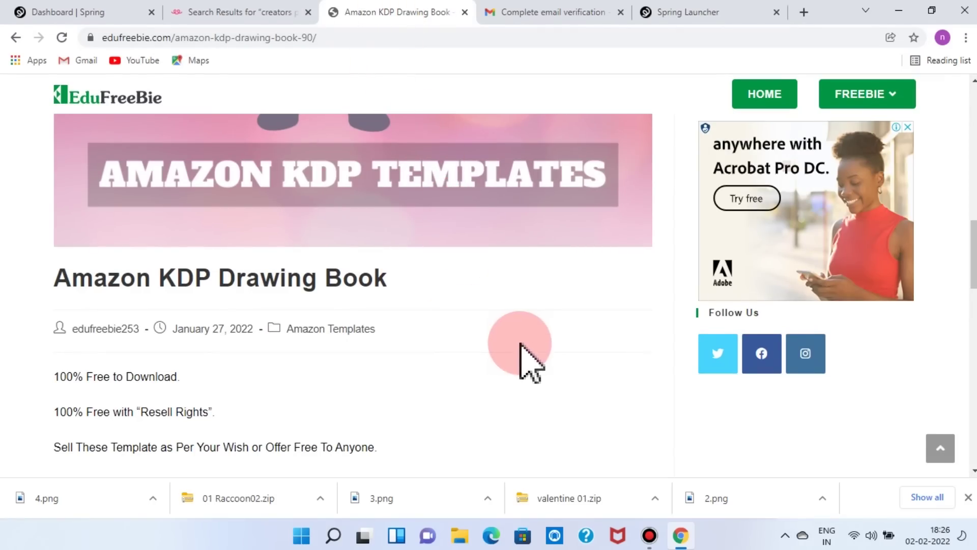
scroll(585, 359, "up", 10)
mouse_move(891, 102)
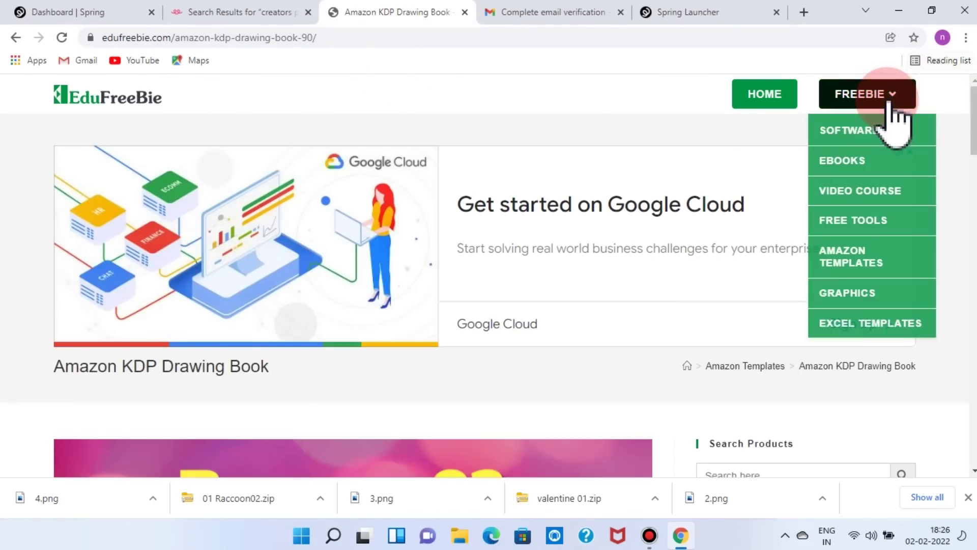
left_click(862, 168)
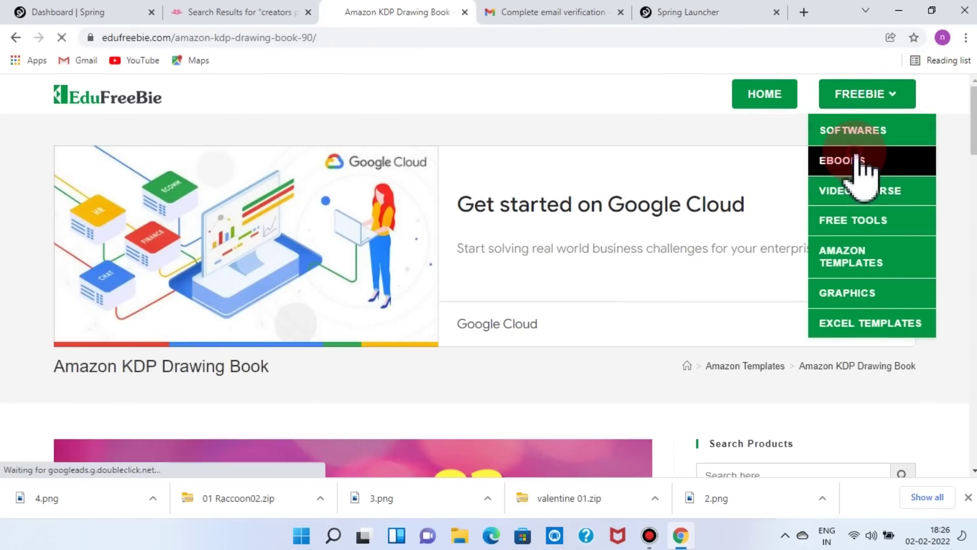
- Find the 'Easy Earning by Modern Vlogging' post and select its title text
scroll(494, 387, "down", 4)
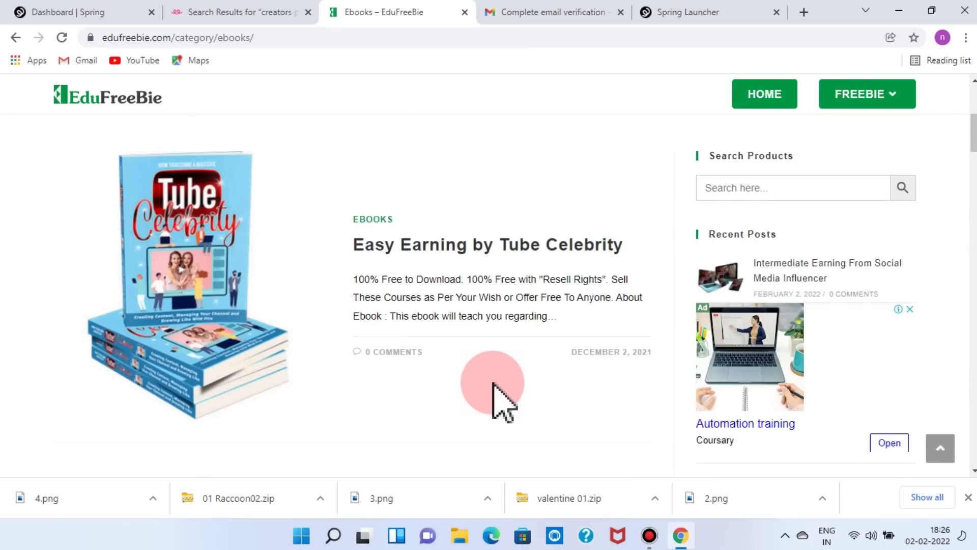
scroll(494, 385, "down", 3)
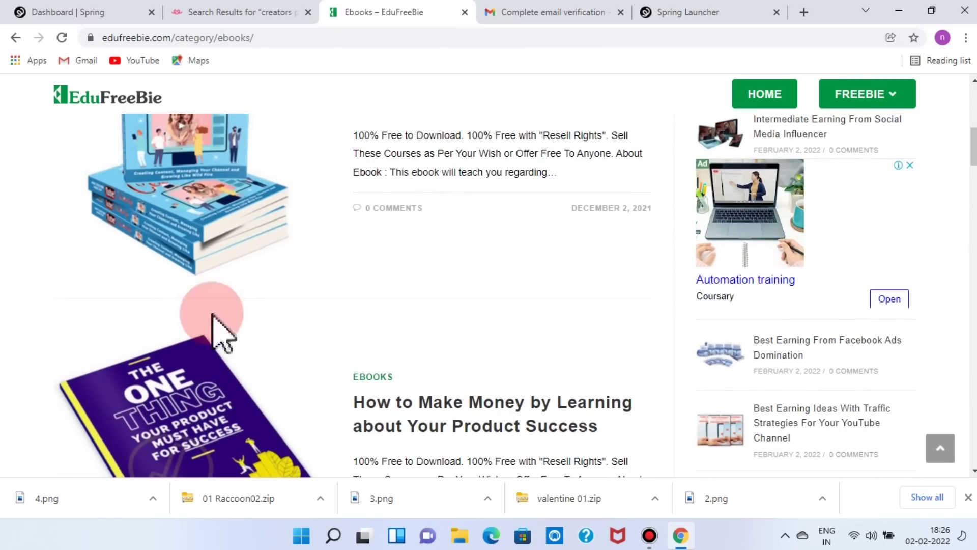
scroll(260, 275, "down", 3)
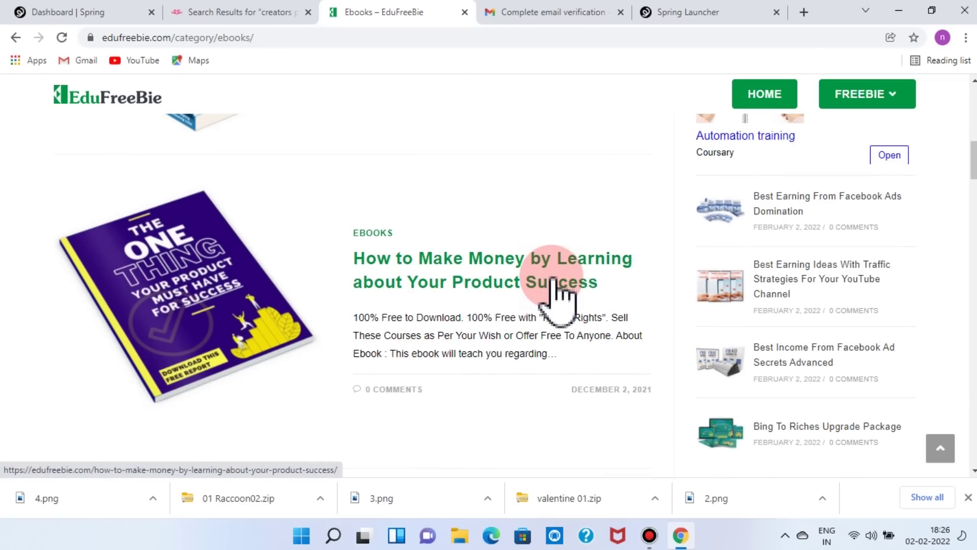
scroll(558, 300, "down", 6)
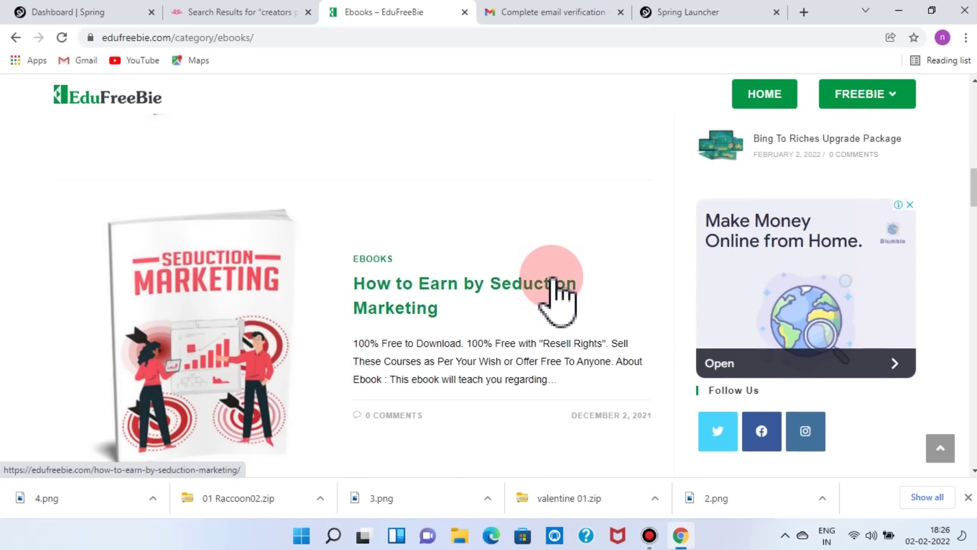
scroll(557, 300, "down", 3)
scroll(553, 279, "down", 4)
scroll(552, 279, "down", 5)
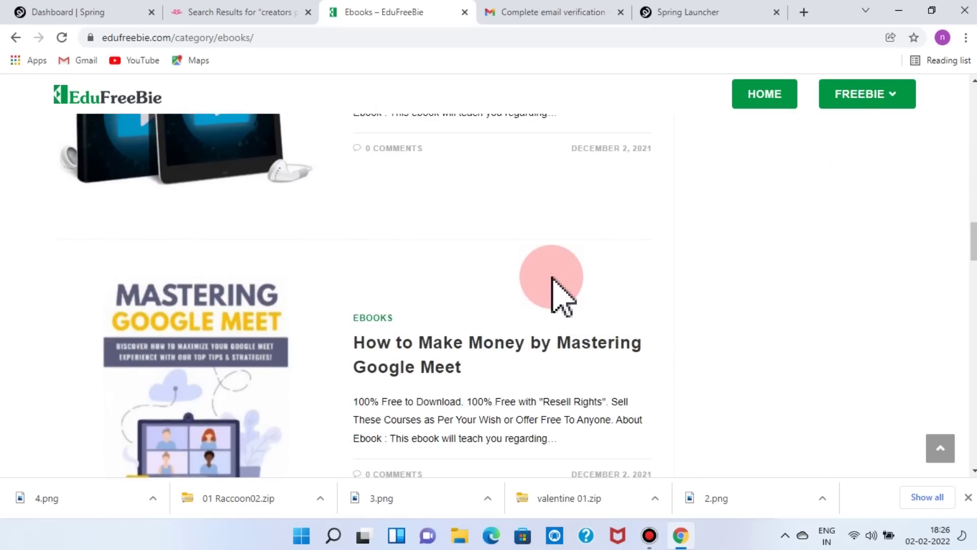
scroll(556, 284, "down", 3)
scroll(562, 295, "up", 9)
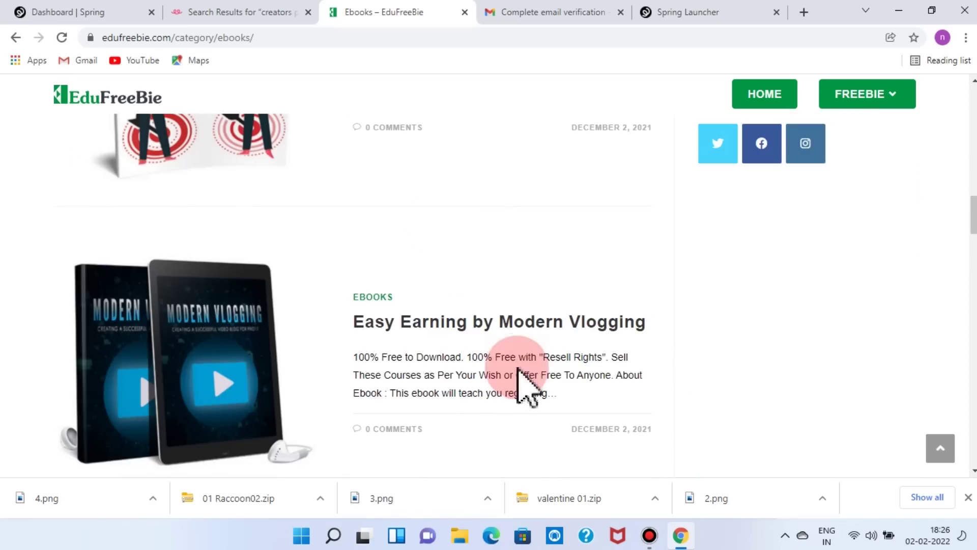
left_click_drag(648, 328, 389, 349)
key("ctrl+c")
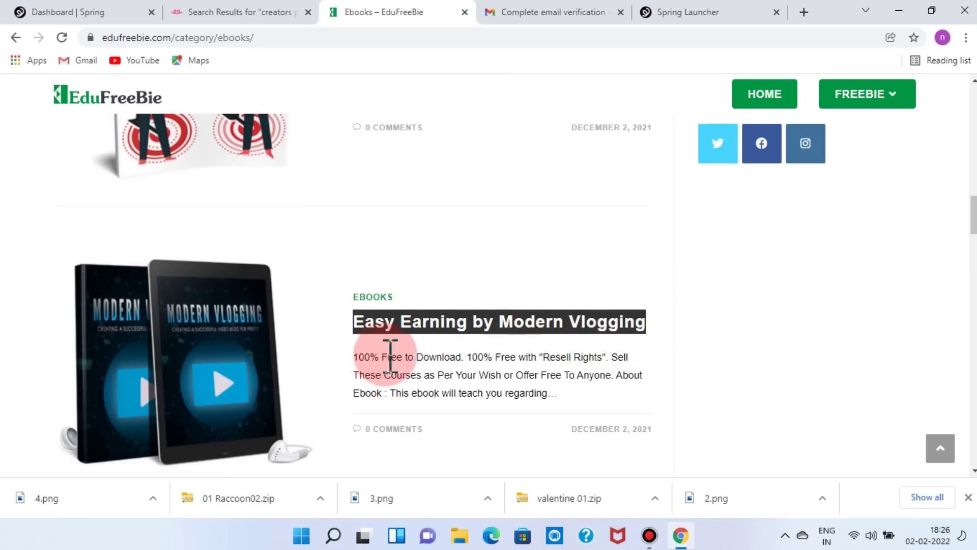
- Paste the copied ebook title 'Easy Earning by Modern Vlogging' into the listing's Title field
left_click(672, 14)
left_click(147, 247)
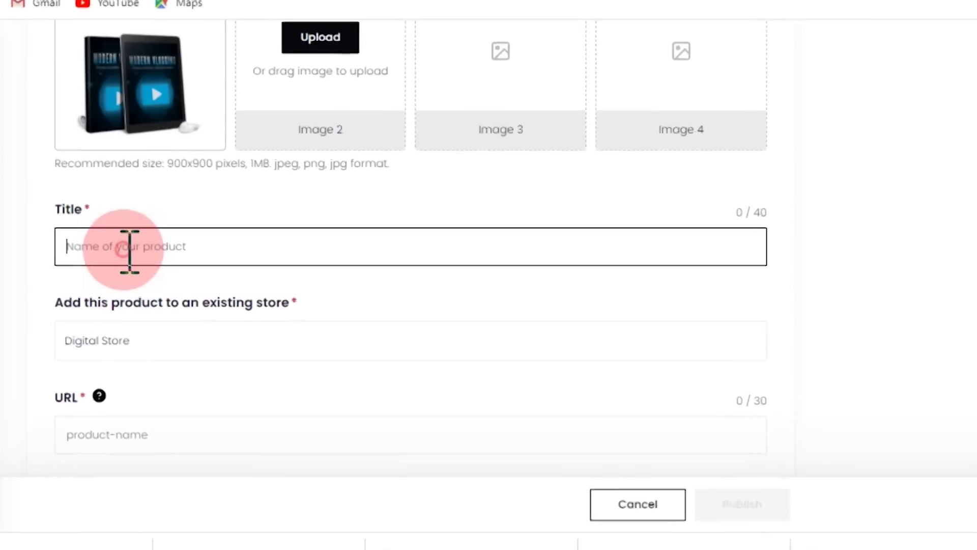
key("ctrl+v")
scroll(234, 388, "up", 2)
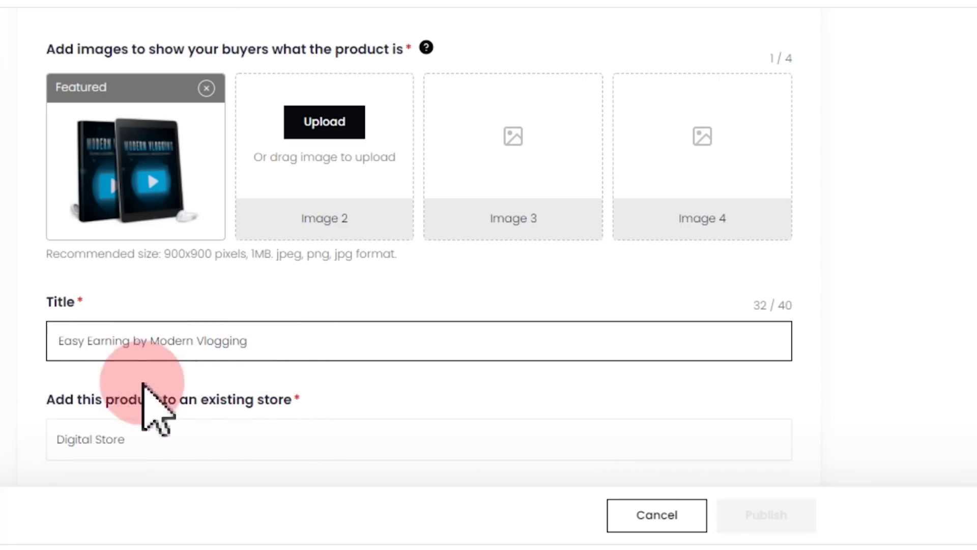
- Change the title to 'Best Income by Modern Vlogging', replacing 'Earning' and 'Easy'
left_click_drag(87, 341, 137, 338)
type("Income")
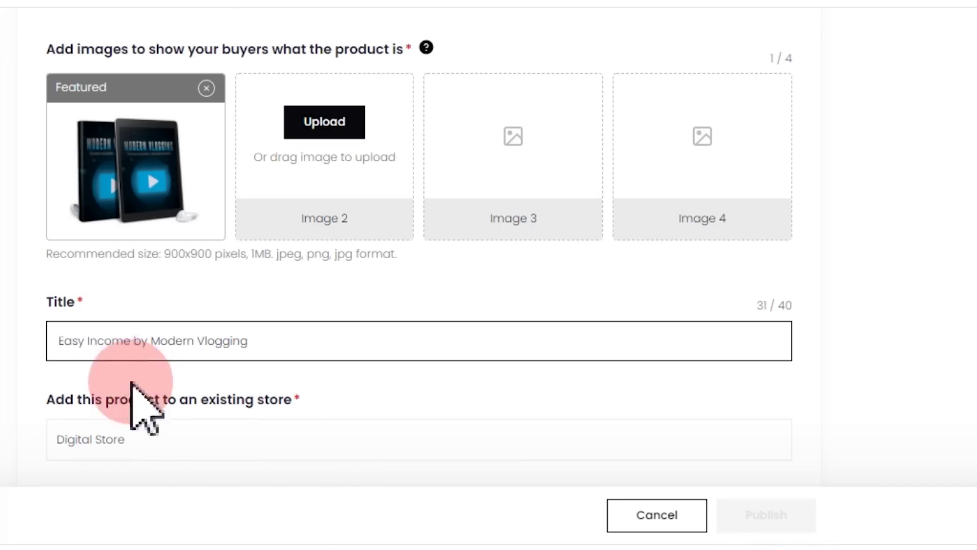
left_click(61, 338)
key("Delete")
key("Delete")
key("Delete")
key("Delete")
type("Best")
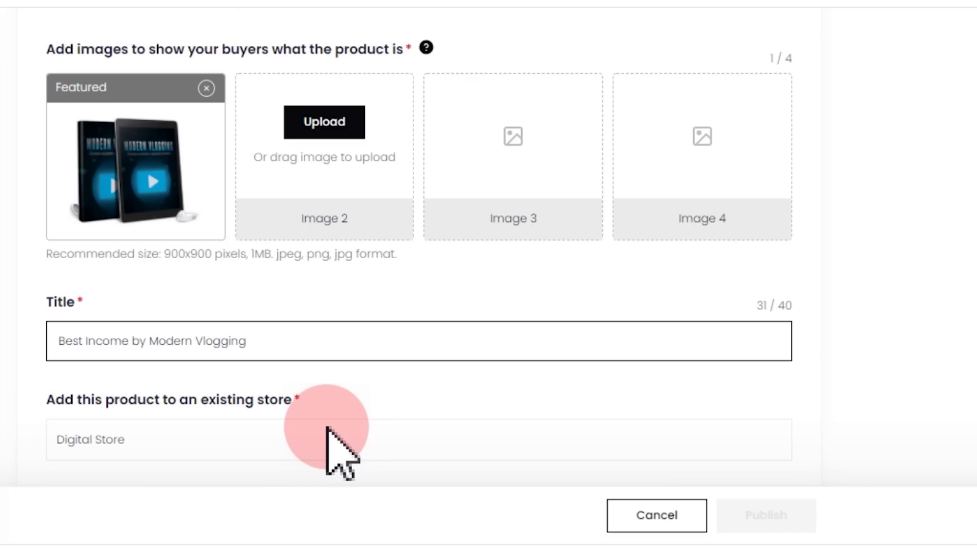
left_click(66, 320)
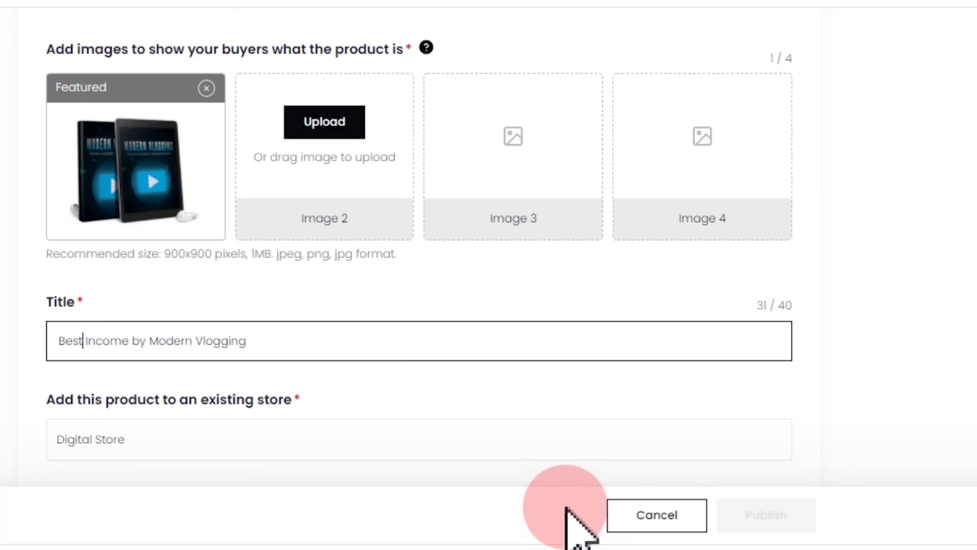
- Review the listing form, then go to the EduFreeBie ebooks page
scroll(502, 403, "down", 2)
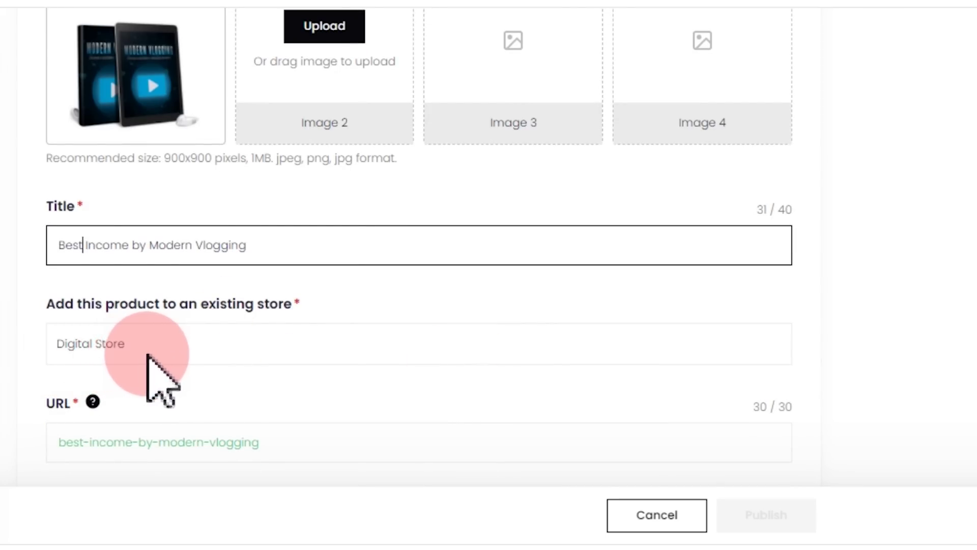
scroll(308, 366, "down", 1)
scroll(309, 362, "down", 2)
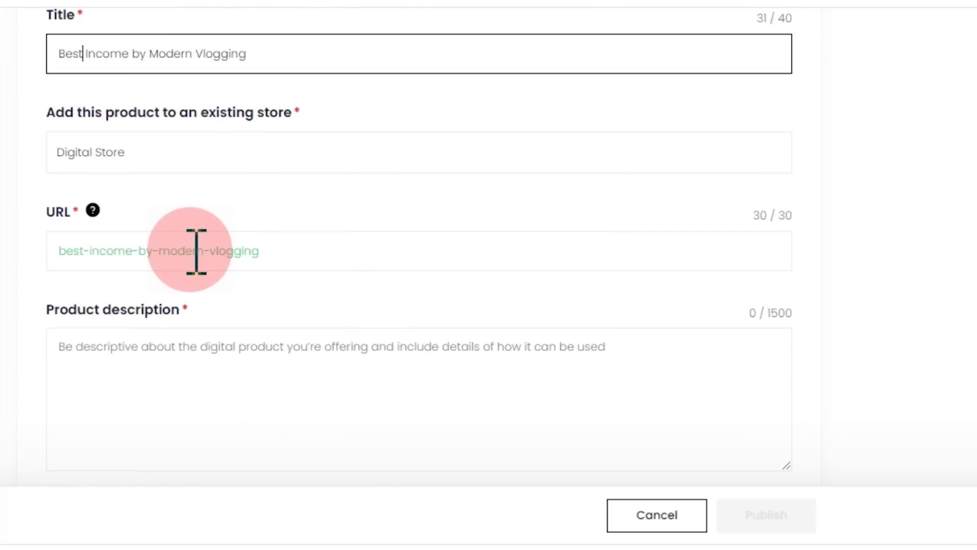
scroll(263, 253, "up", 5)
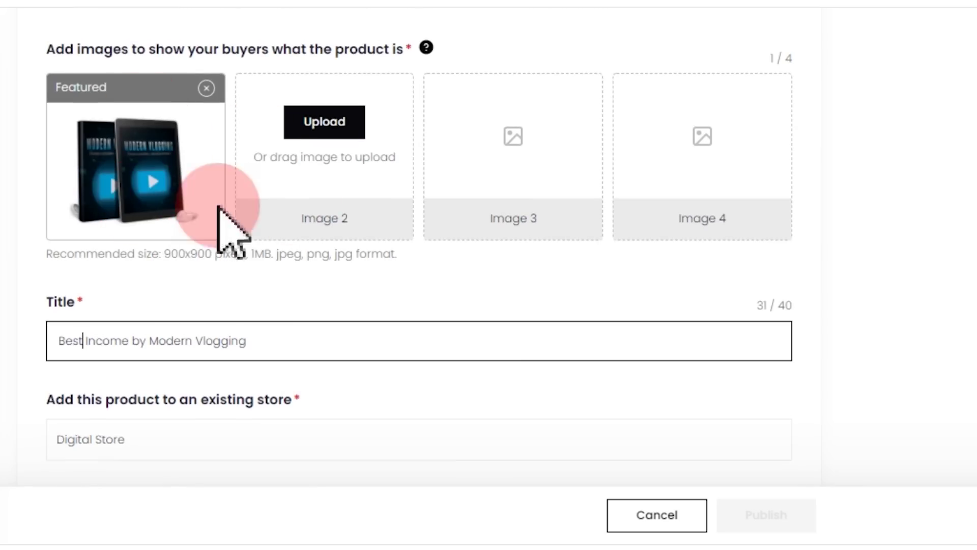
scroll(234, 336, "down", 5)
scroll(230, 152, "up", 1)
scroll(229, 153, "up", 1)
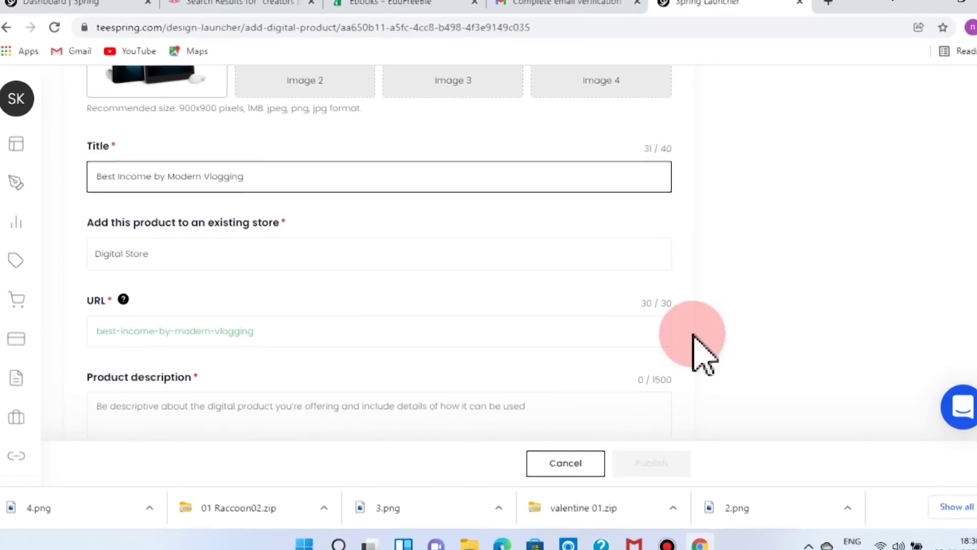
left_click(441, 9)
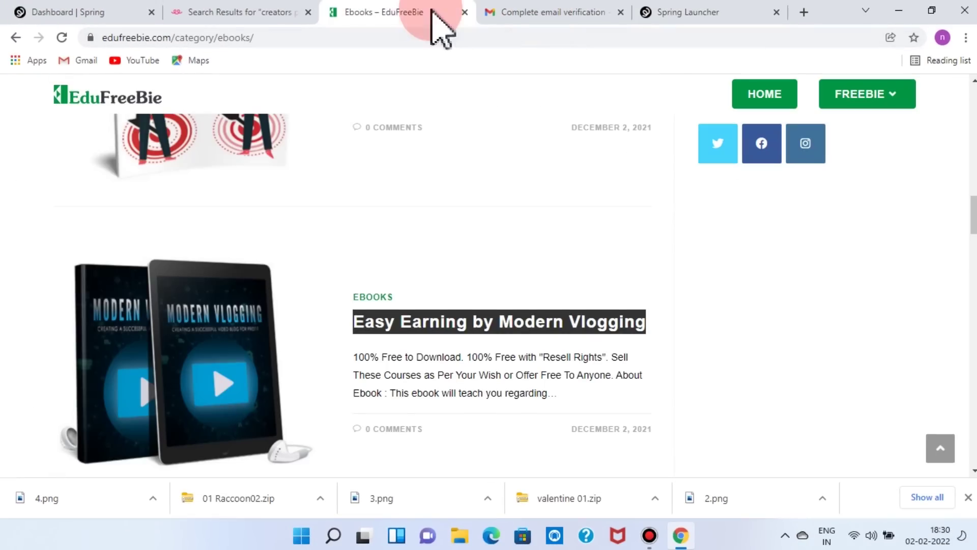
- Open the Easy Earning by Modern Vlogging post and select its full About Ebook description
left_click(441, 262)
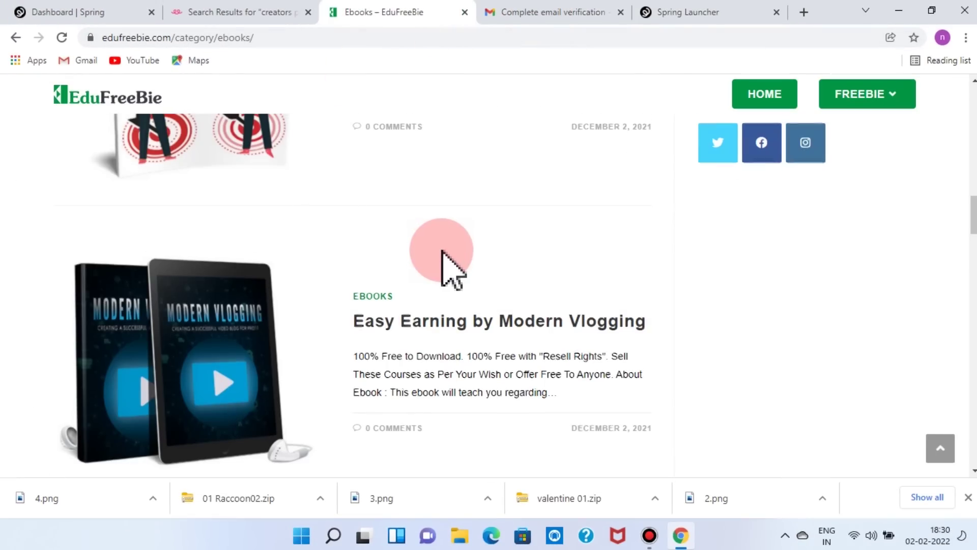
scroll(443, 262, "down", 2)
left_click(441, 262)
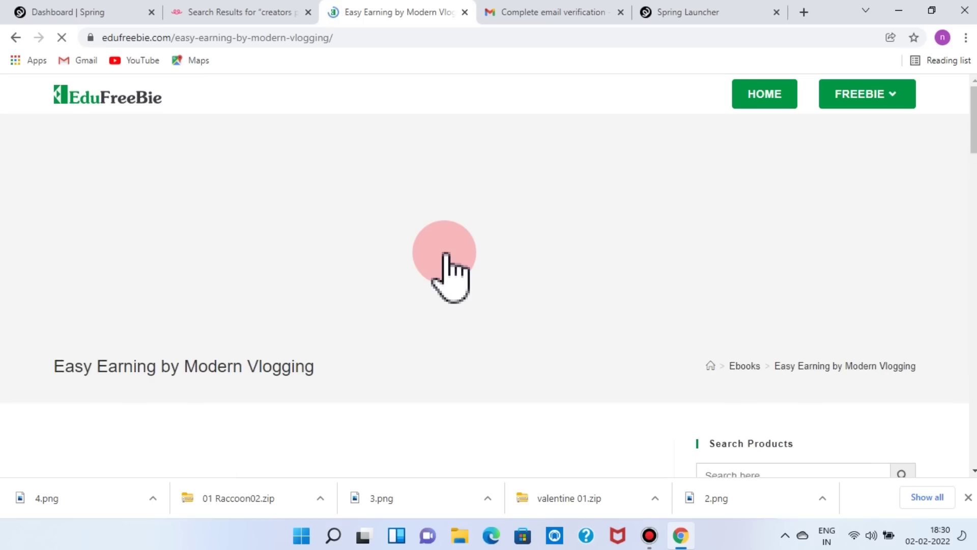
scroll(448, 269, "down", 5)
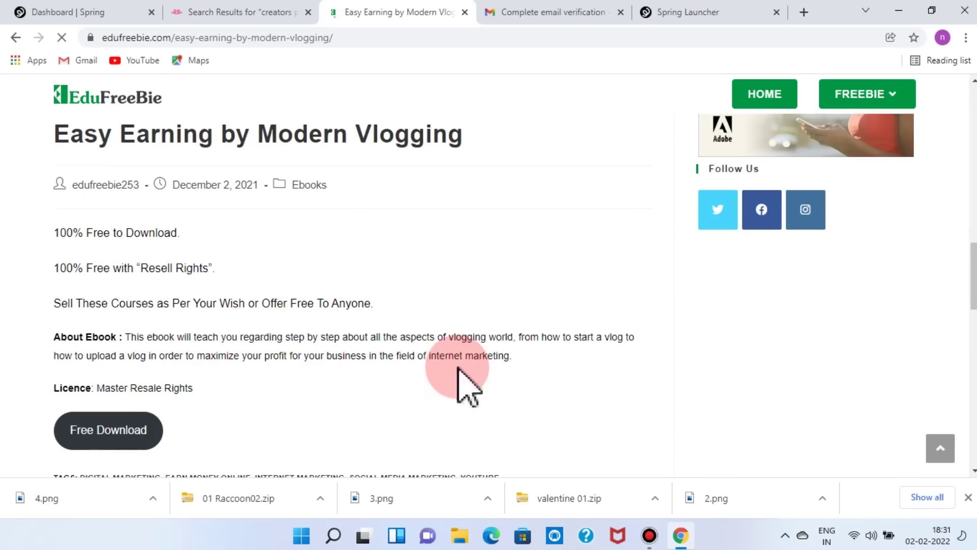
left_click_drag(126, 337, 524, 359)
key("ctrl+c")
left_click(700, 13)
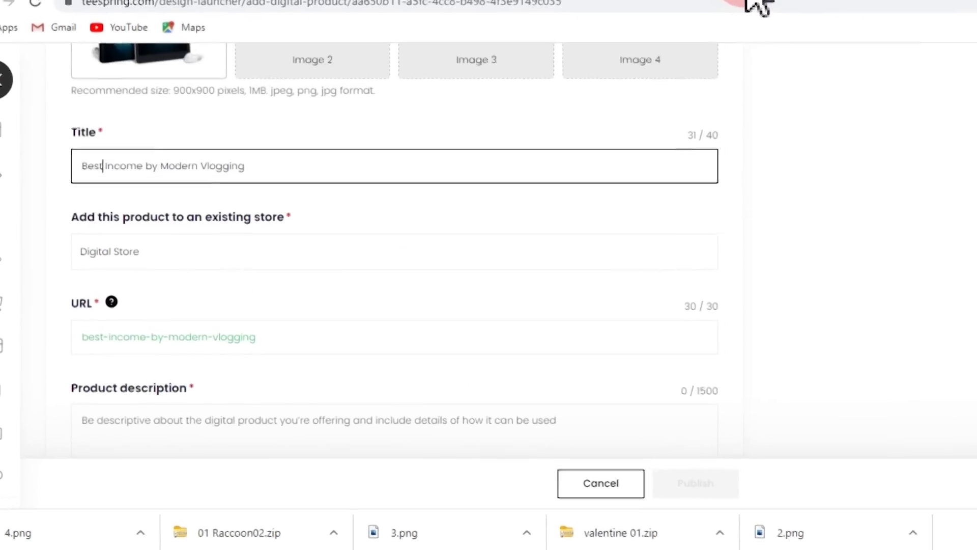
- Paste the 225-character vlogging ebook overview into the Product description
left_click(98, 451)
key("ctrl+v")
scroll(501, 366, "down", 2)
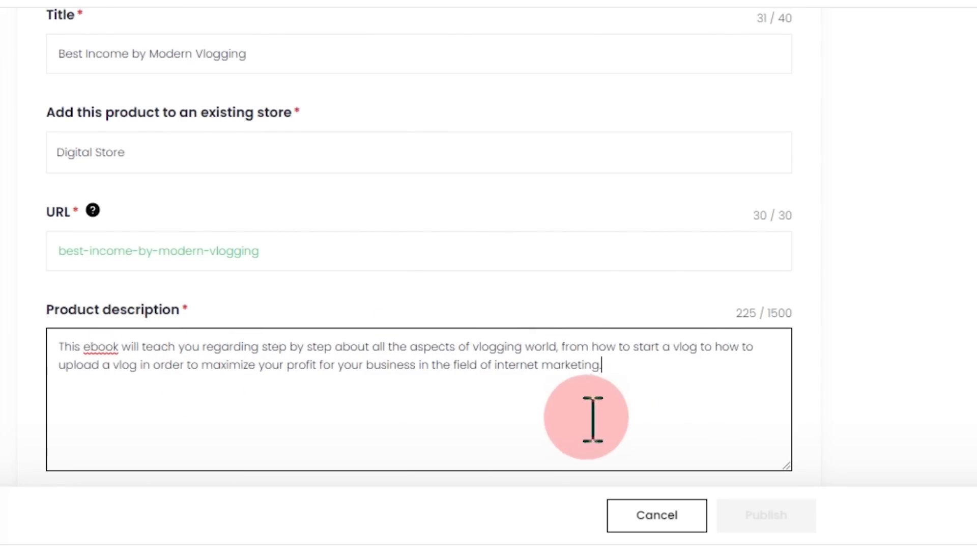
scroll(652, 391, "down", 6)
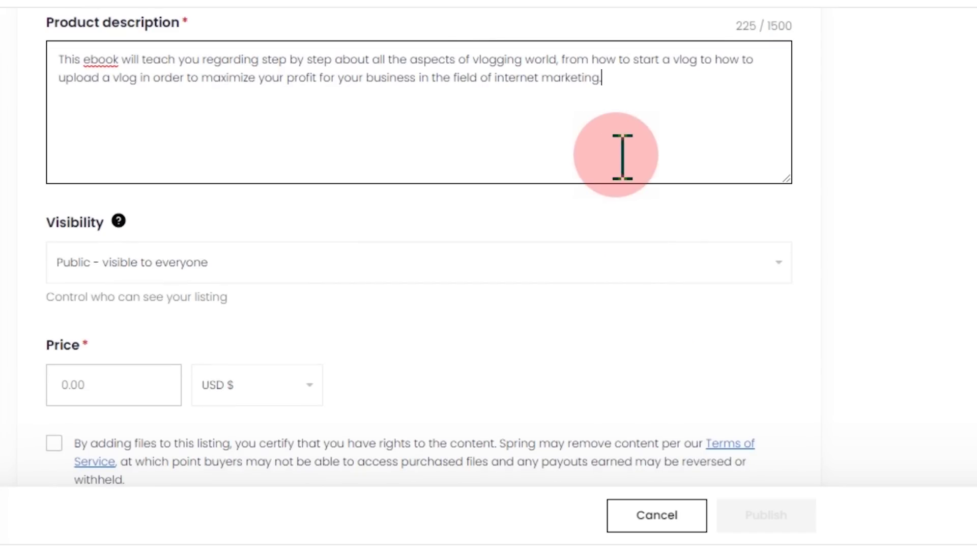
scroll(622, 157, "up", 6)
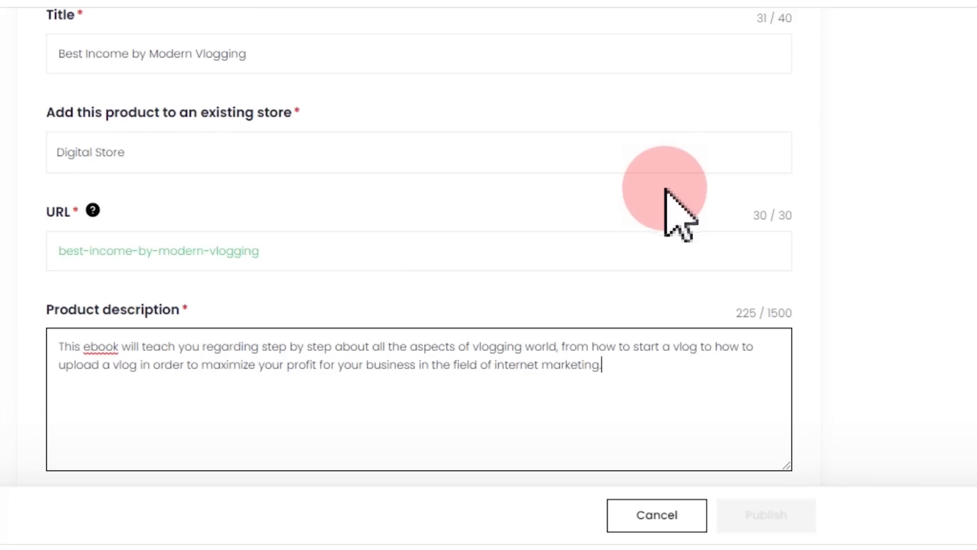
left_click(584, 472)
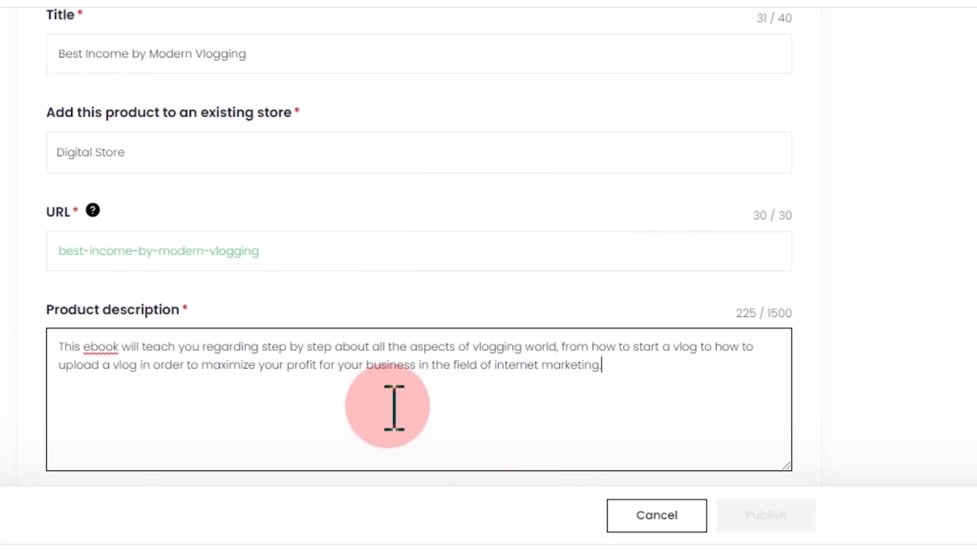
scroll(663, 363, "down", 7)
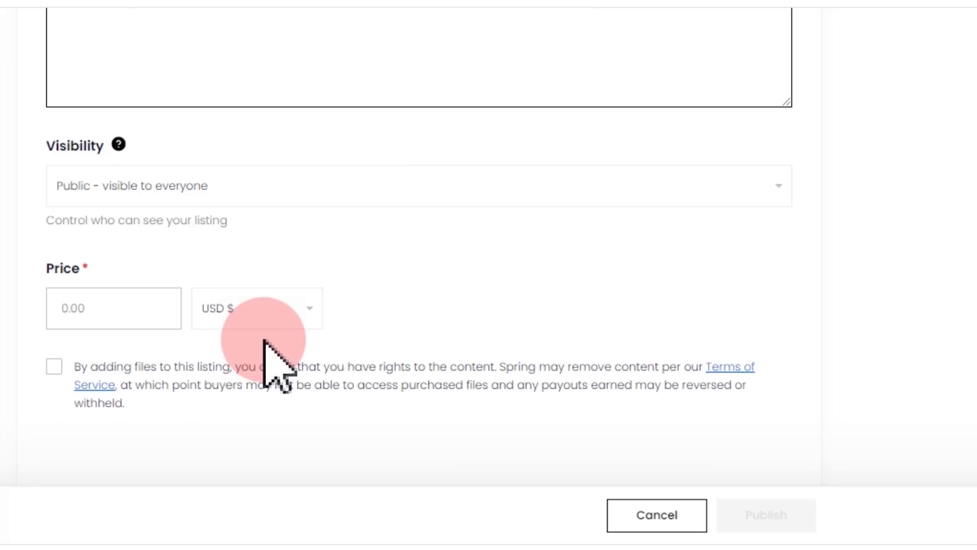
scroll(264, 340, "up", 2)
left_click(48, 402)
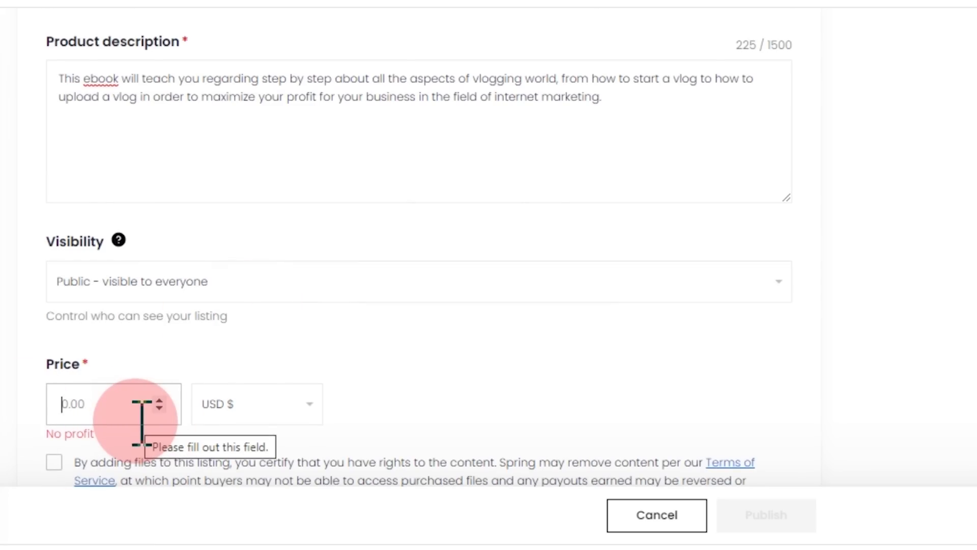
- Set the price to 10 USD ($7.60 profit per sale) and accept the content-rights terms
type("5")
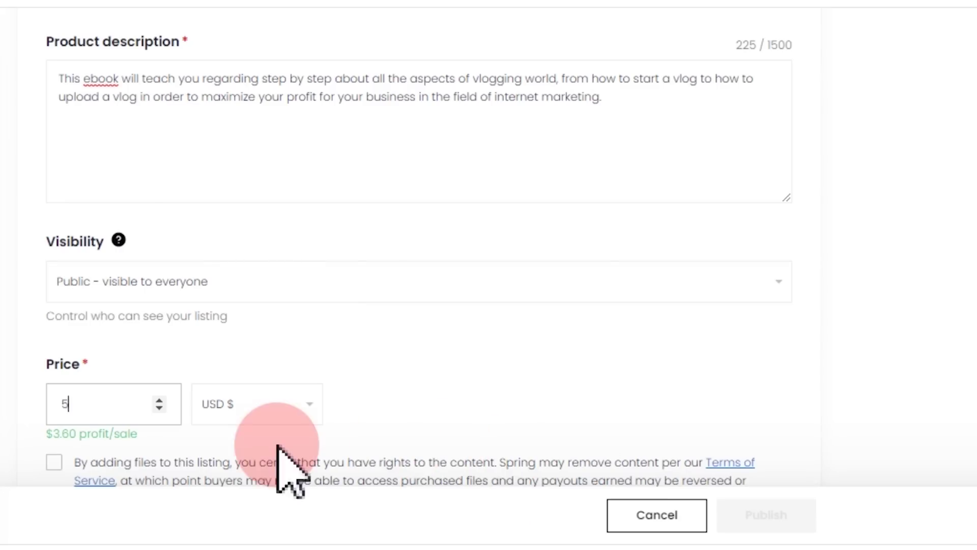
left_click_drag(87, 404, 26, 414)
type("1")
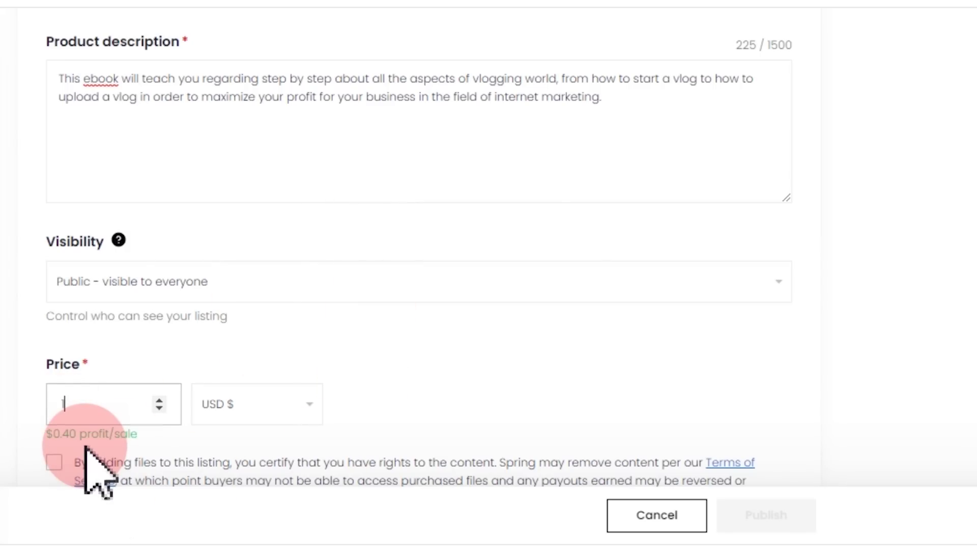
scroll(366, 426, "up", 10)
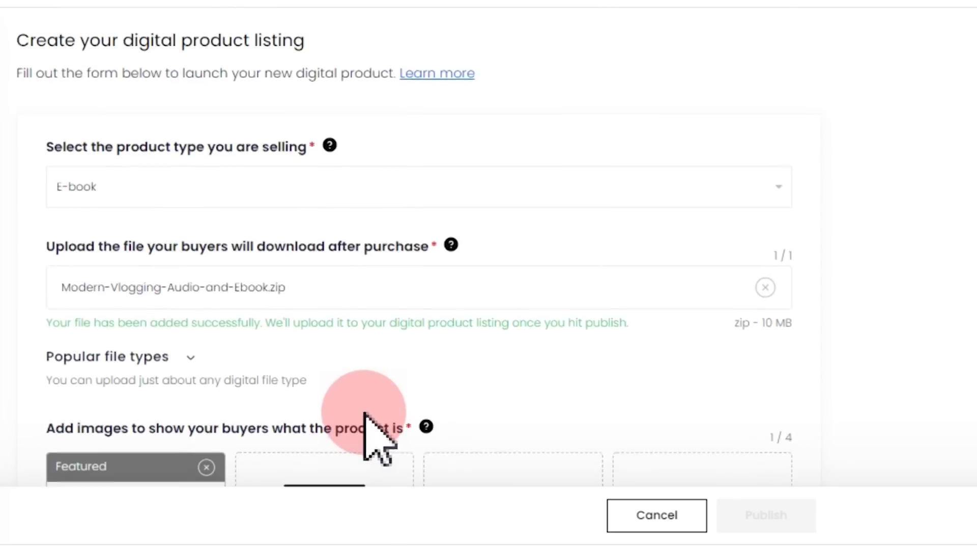
scroll(364, 414, "down", 5)
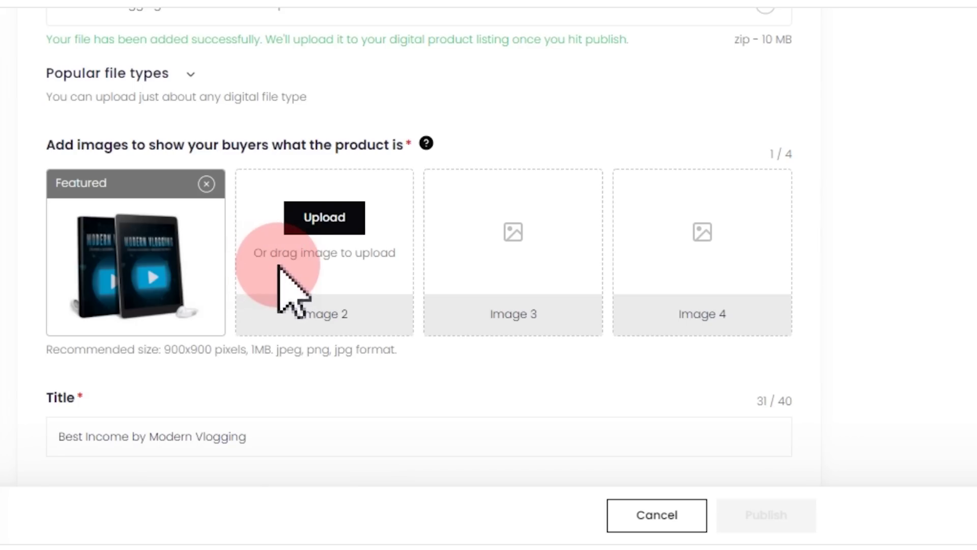
scroll(548, 407, "down", 7)
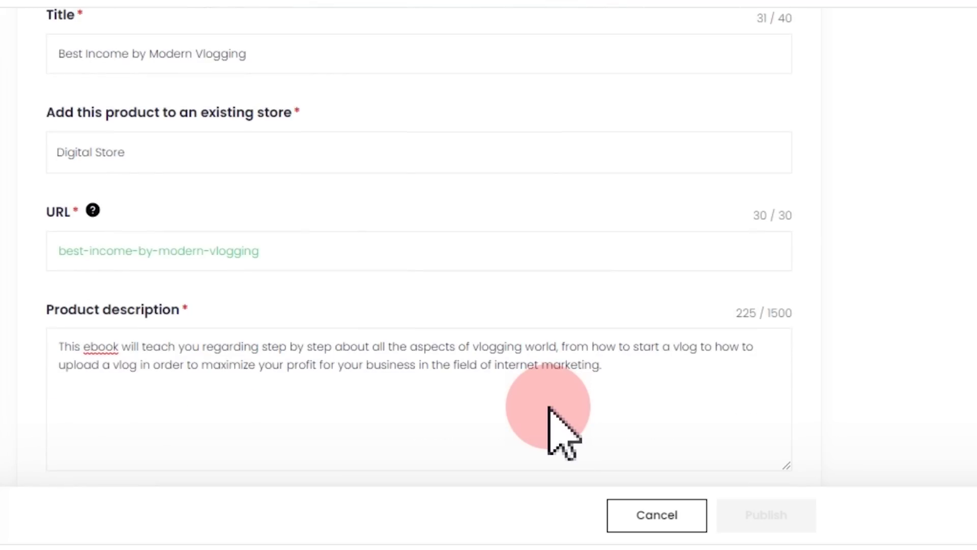
scroll(554, 408, "down", 7)
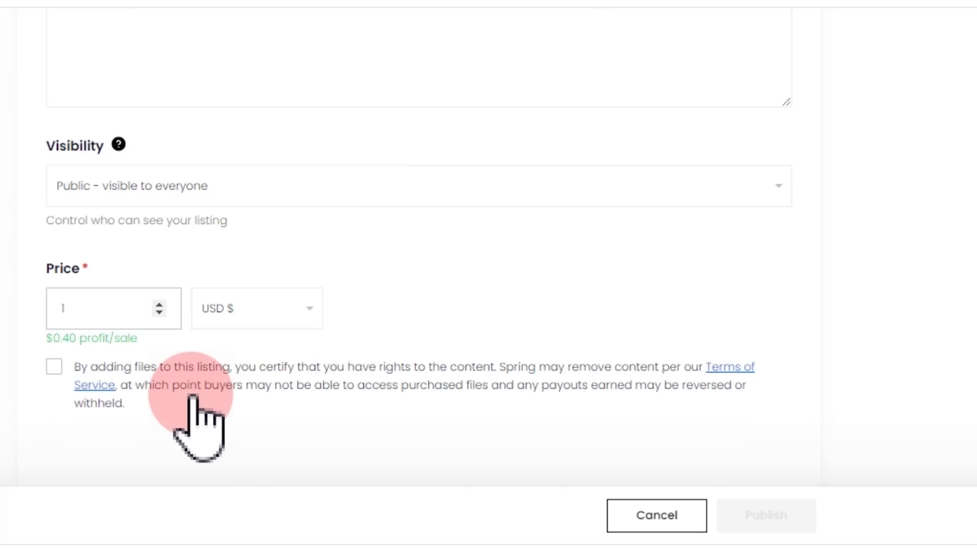
double_click(79, 307)
type("0")
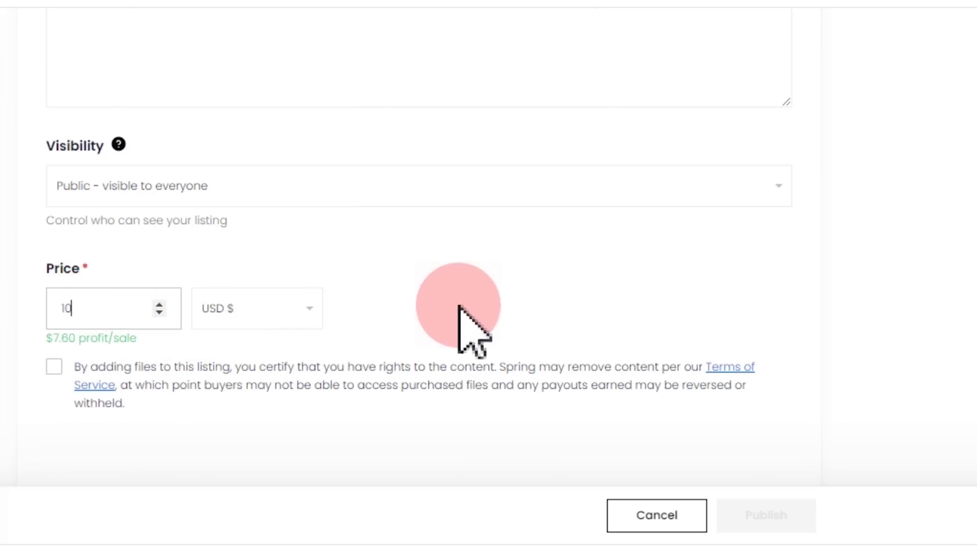
left_click(54, 367)
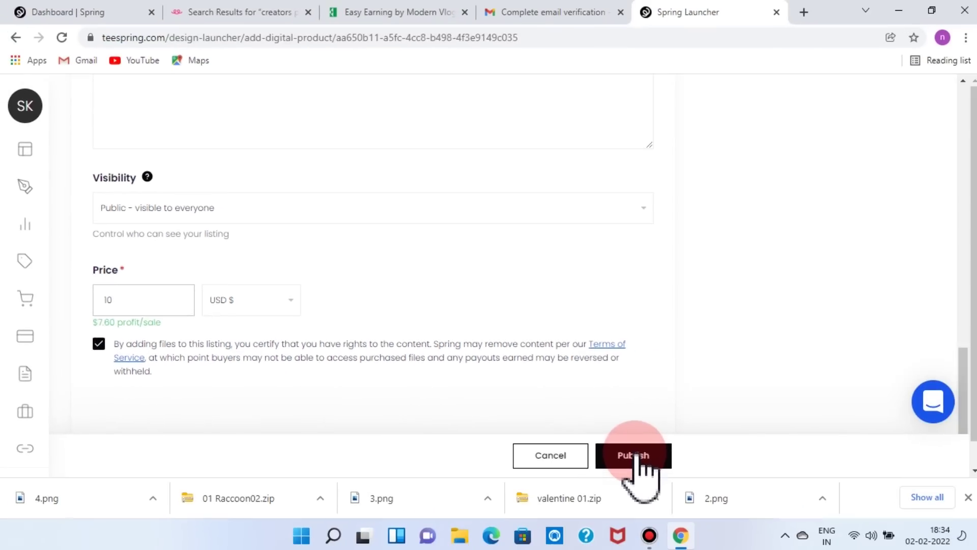
- Publish the $10.00 'Best Income by Modern Vlogging' e-book and dismiss the welcome popup
left_click(636, 454)
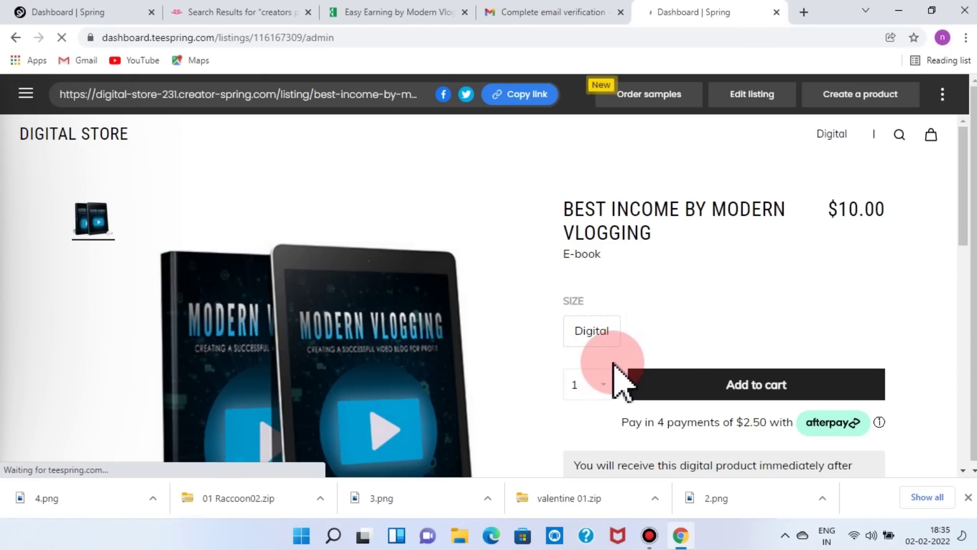
scroll(392, 316, "down", 3)
scroll(569, 351, "up", 3)
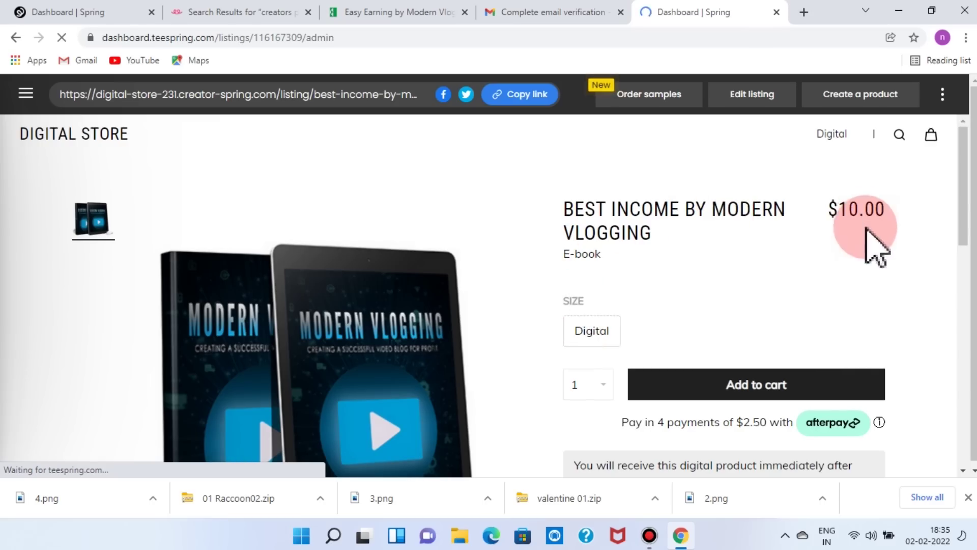
scroll(888, 270, "down", 2)
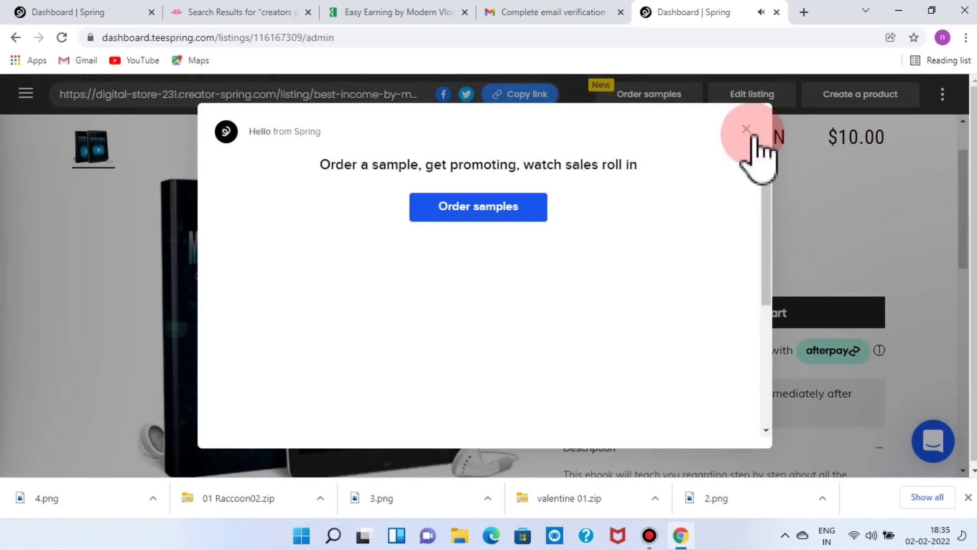
left_click(746, 128)
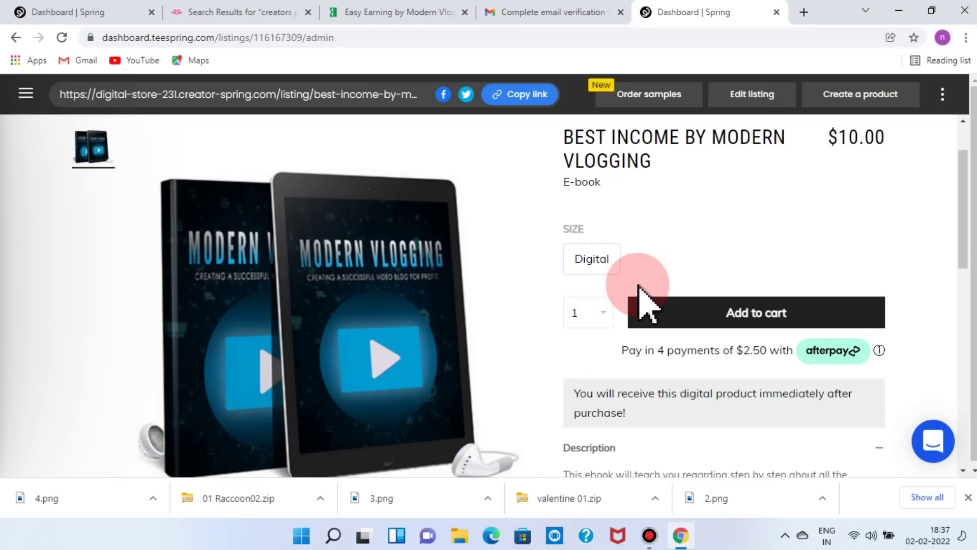
left_click(26, 93)
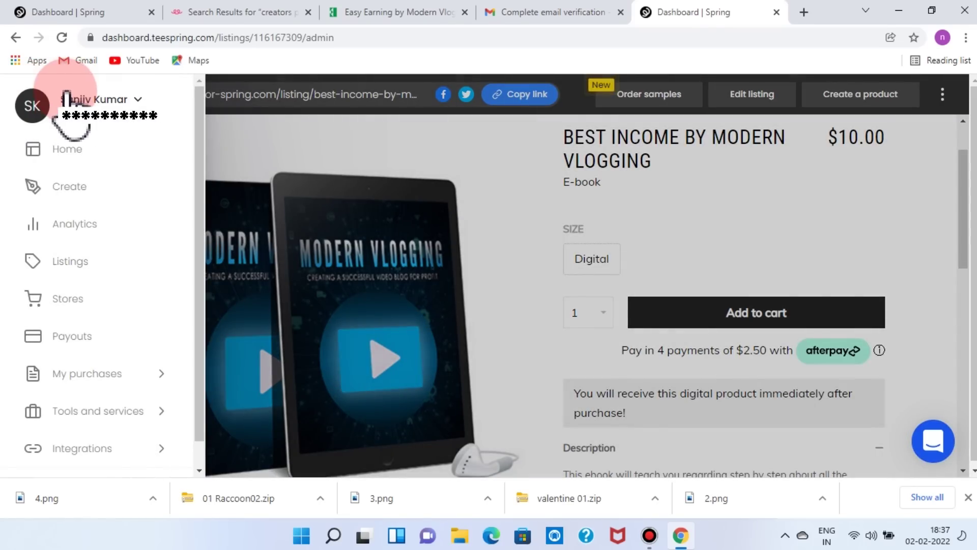
- Start a new Digital product listing with Course as the product type
left_click(81, 192)
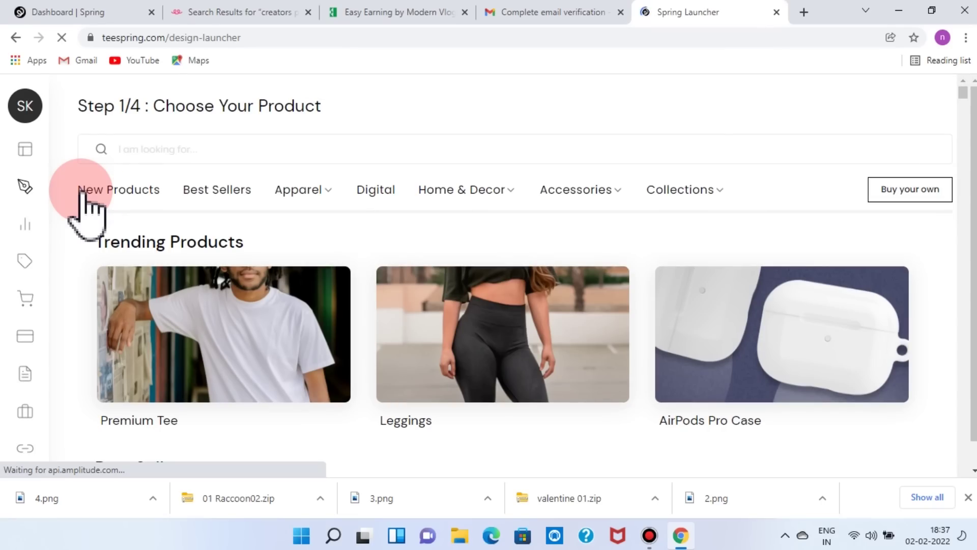
left_click(374, 191)
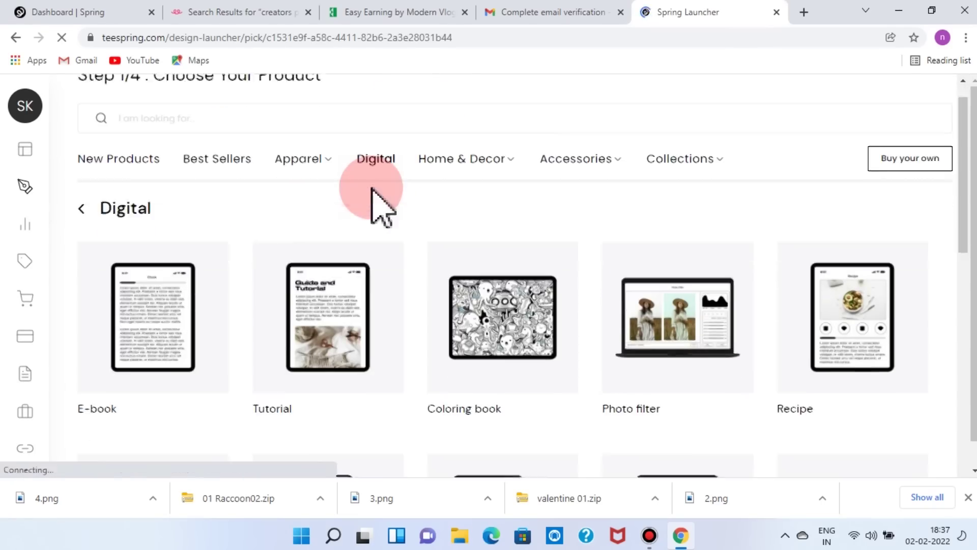
scroll(382, 196, "down", 2)
scroll(384, 284, "down", 3)
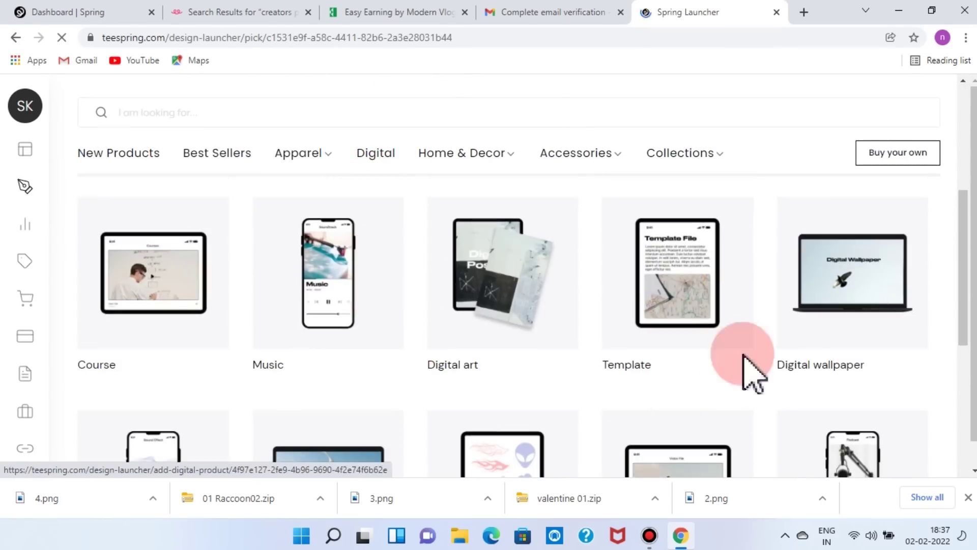
left_click(196, 289)
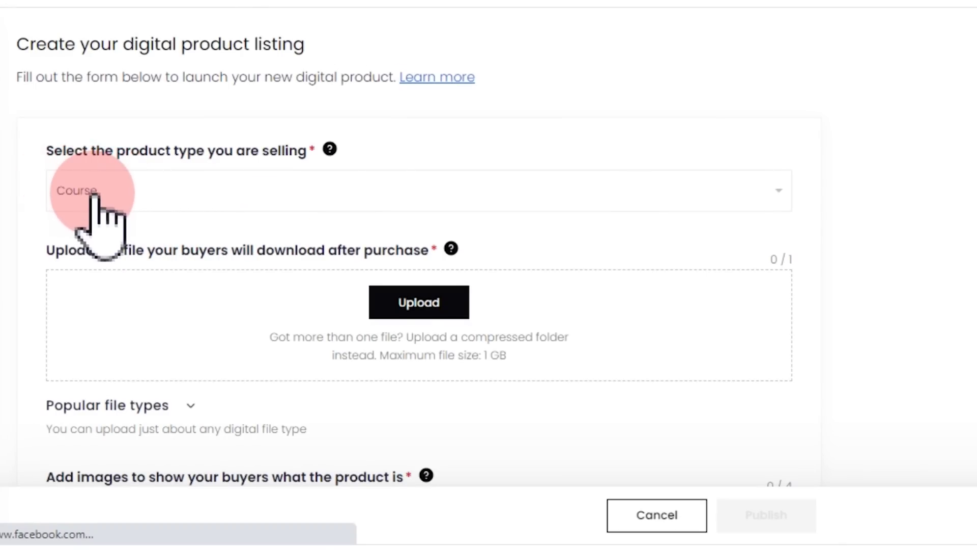
- Attach the 10 Social-Media-Marketing-Manager zip and upload a featured product image
left_click(417, 304)
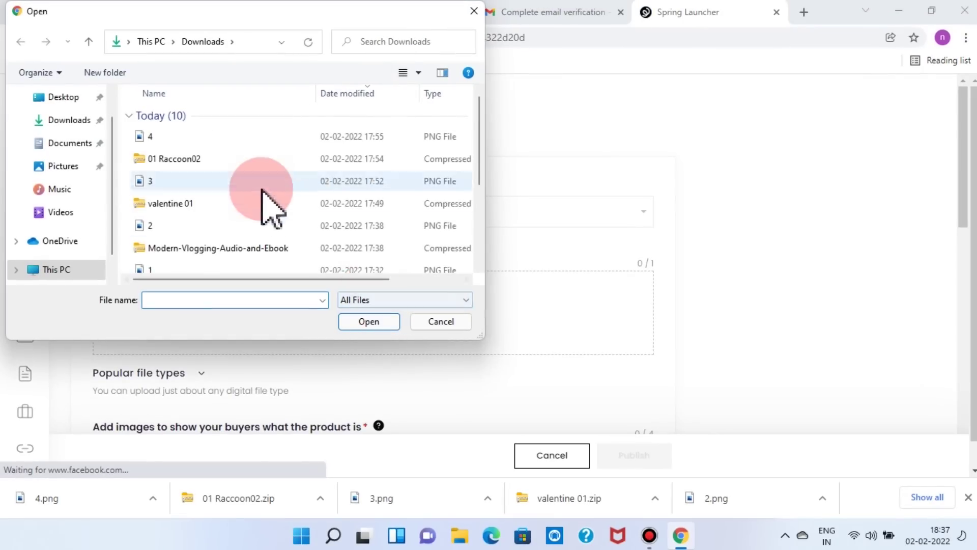
scroll(262, 204, "down", 2)
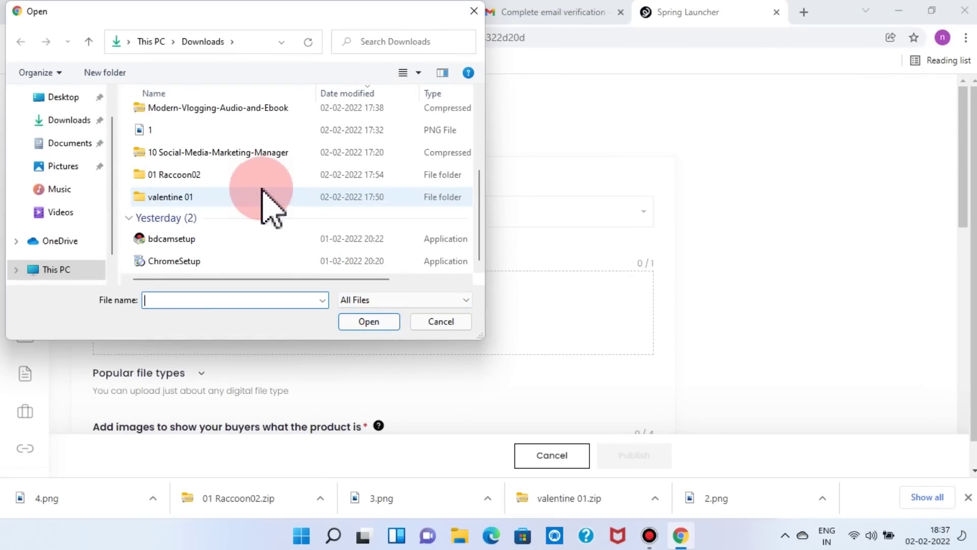
left_click(232, 152)
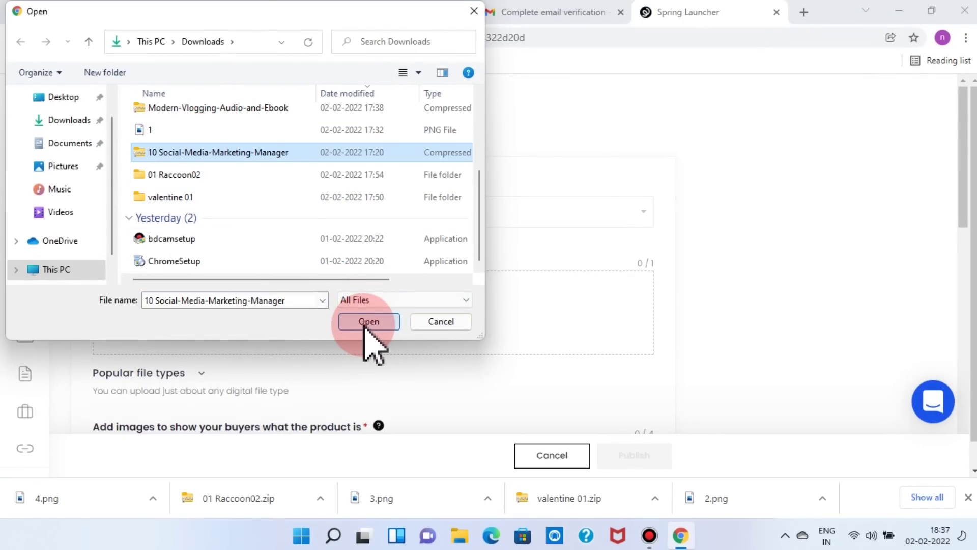
left_click(365, 324)
scroll(458, 203, "down", 4)
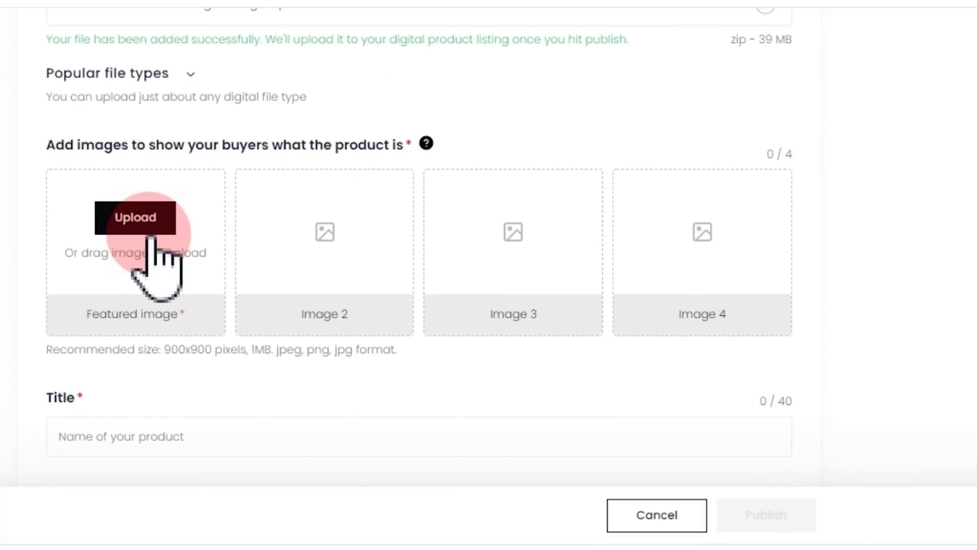
left_click(135, 217)
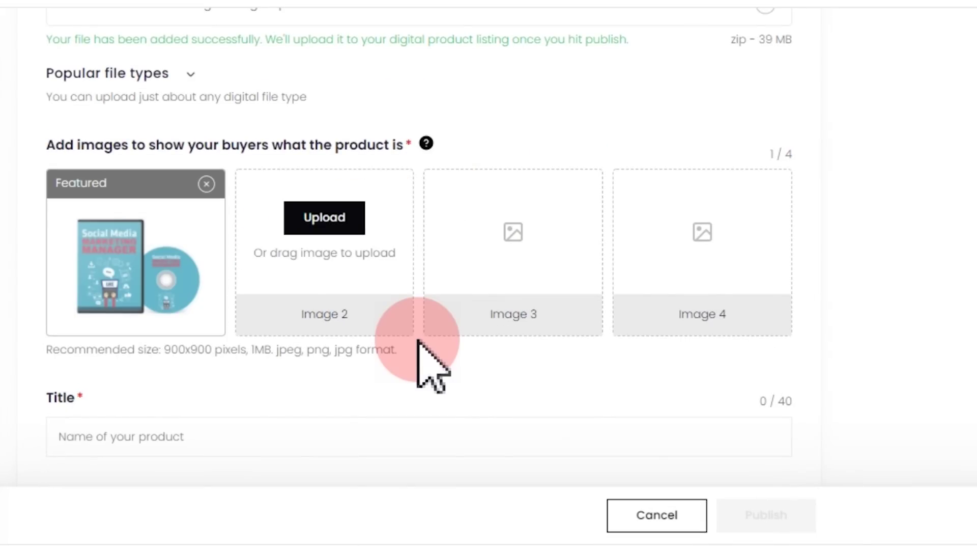
- Copy the 'Earning From Social Media Marketing' title from EduFreeBie's Video Course category
scroll(418, 342, "down", 4)
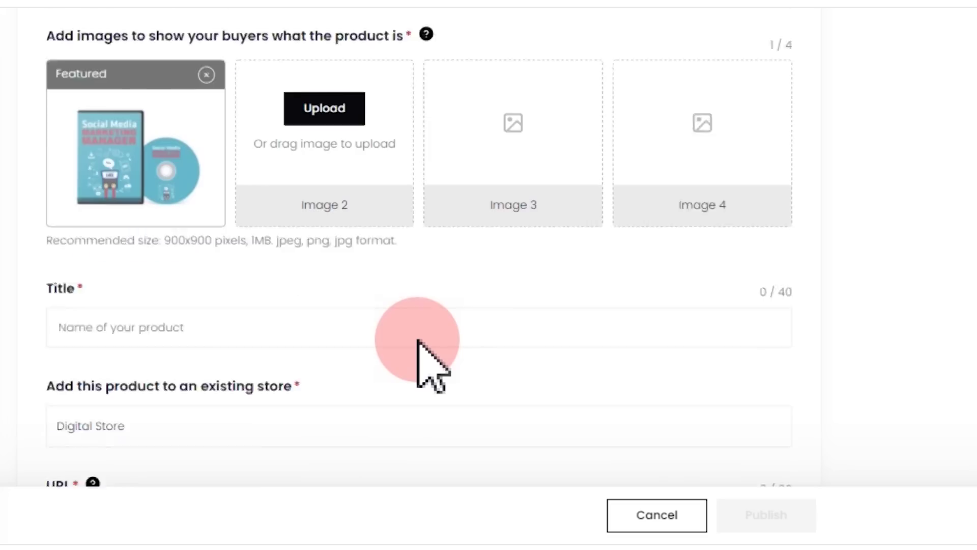
left_click(81, 246)
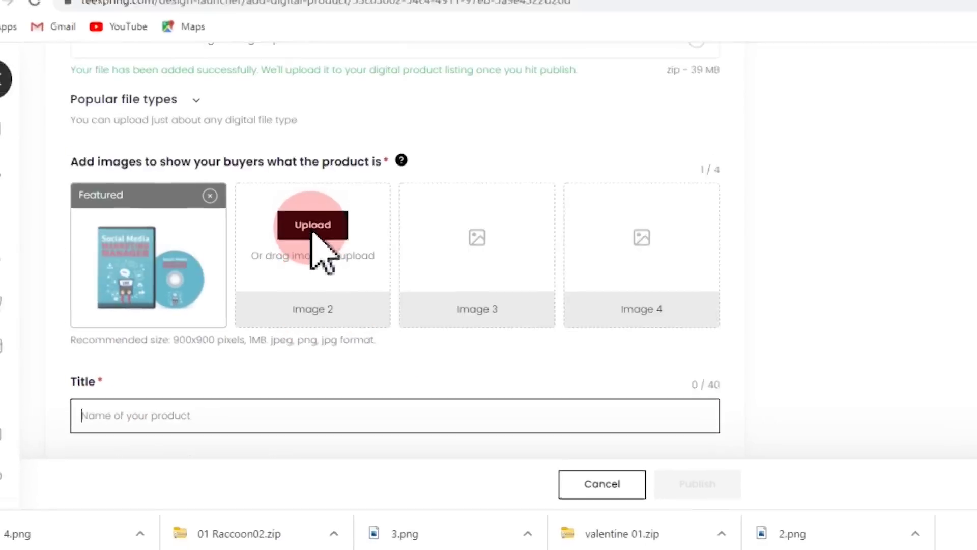
left_click(399, 12)
mouse_move(865, 101)
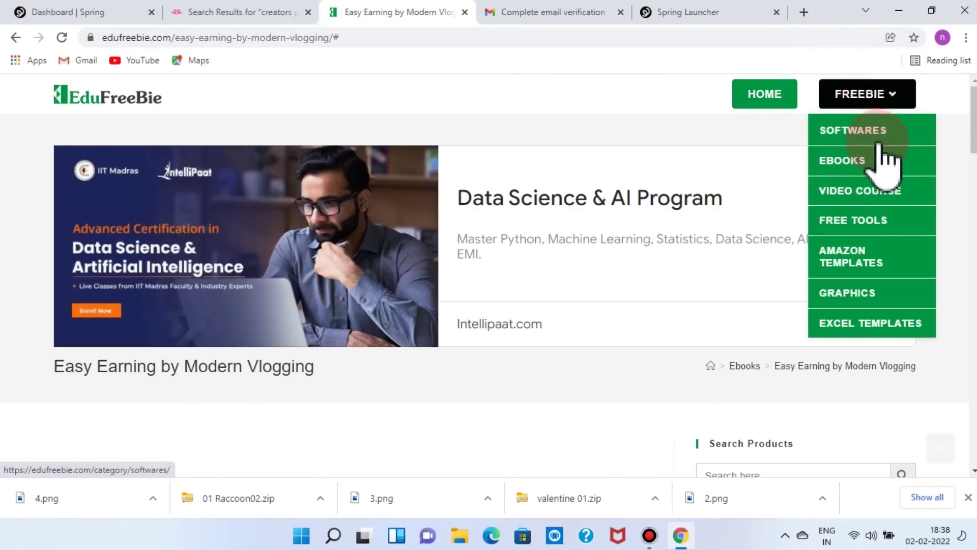
left_click(866, 193)
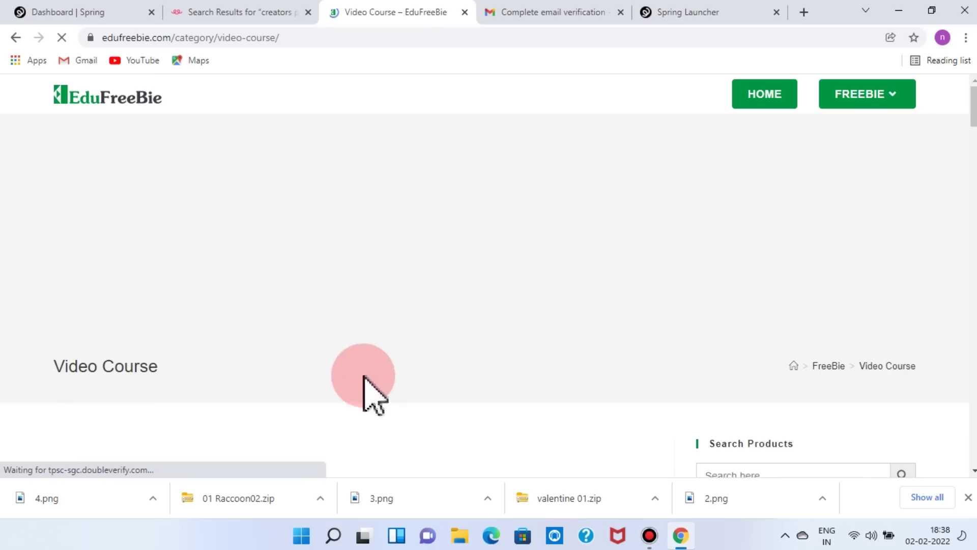
scroll(371, 375, "down", 10)
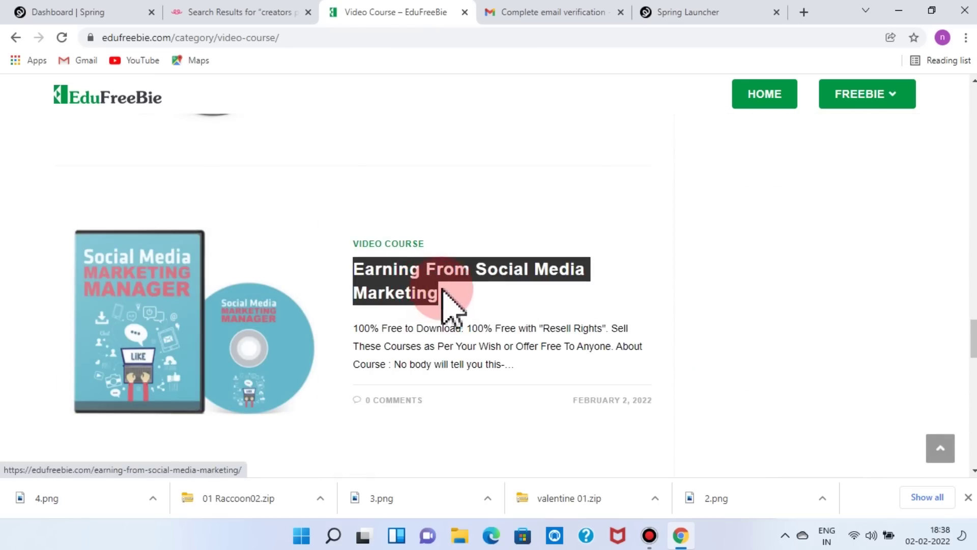
right_click(424, 289)
left_click(465, 203)
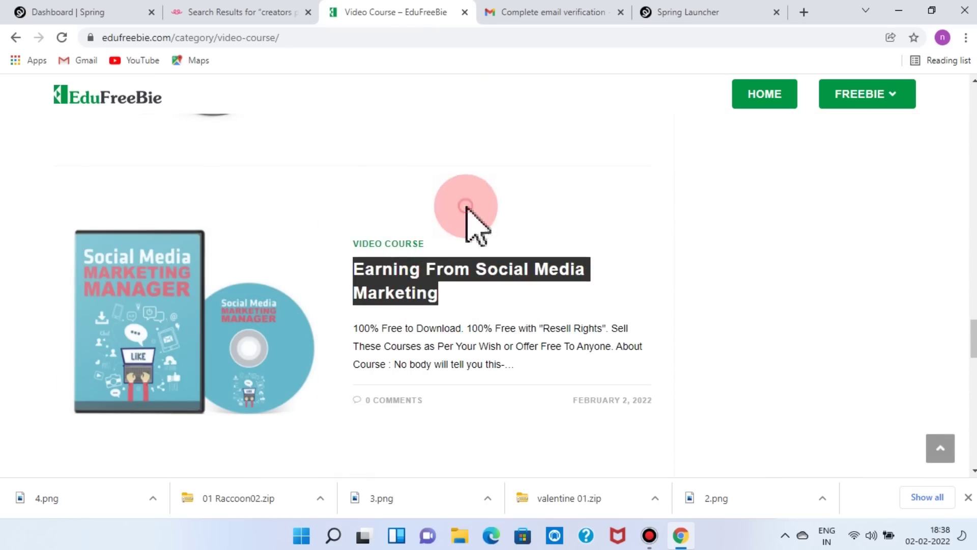
left_click(430, 280)
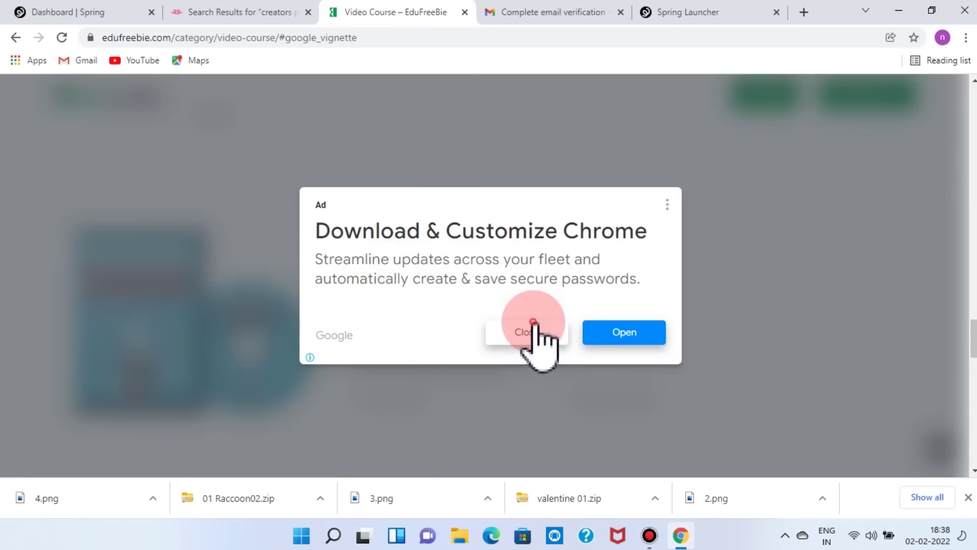
left_click(531, 332)
left_click(666, 16)
- Paste the course title and change it to 'Earning by Social Media Marketing'
right_click(114, 324)
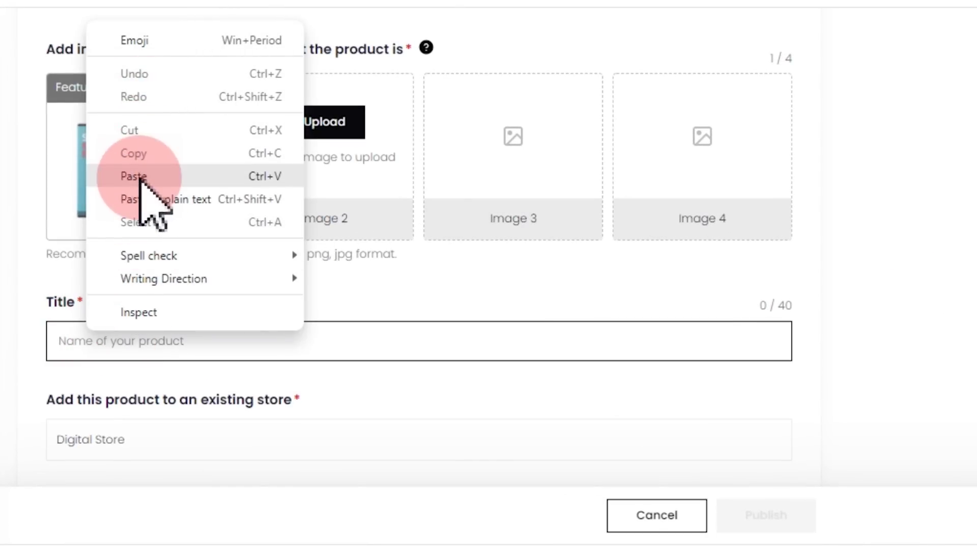
left_click(133, 177)
left_click_drag(133, 340, 111, 336)
key("BackSpace")
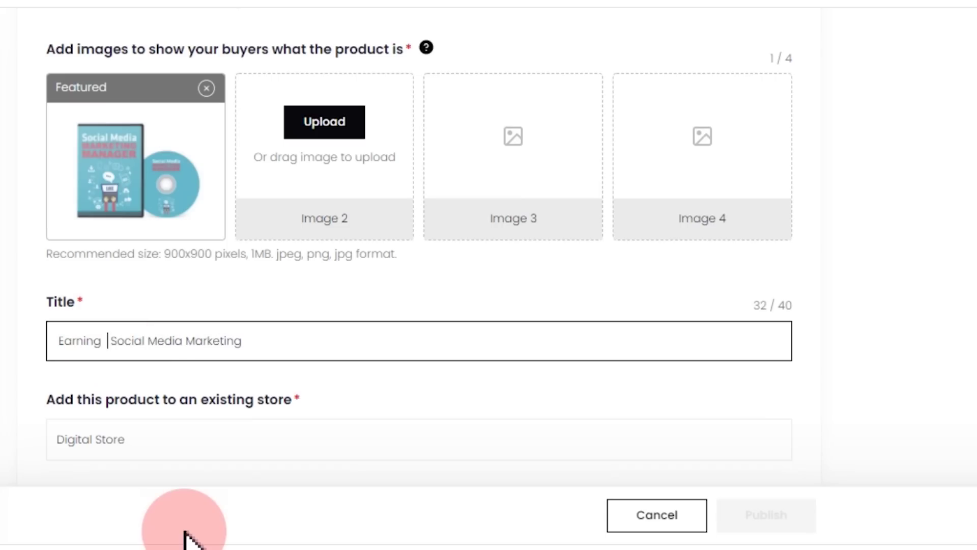
type("by")
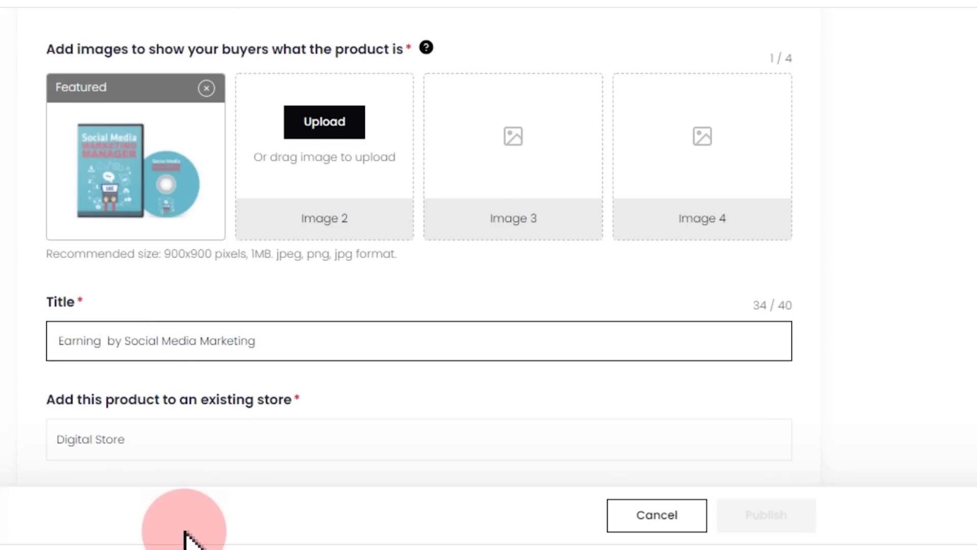
scroll(223, 343, "down", 5)
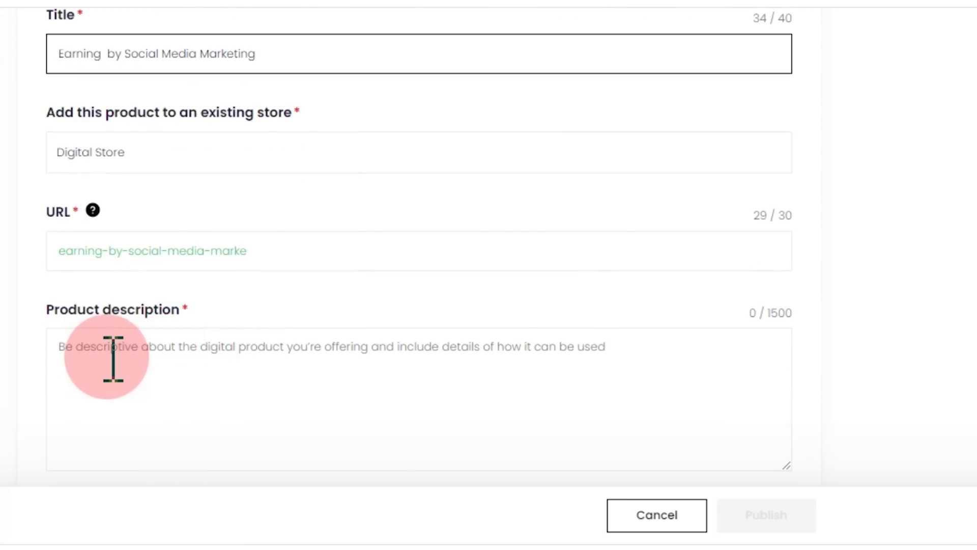
- Select the post's About Course text for the listing description
left_click(389, 16)
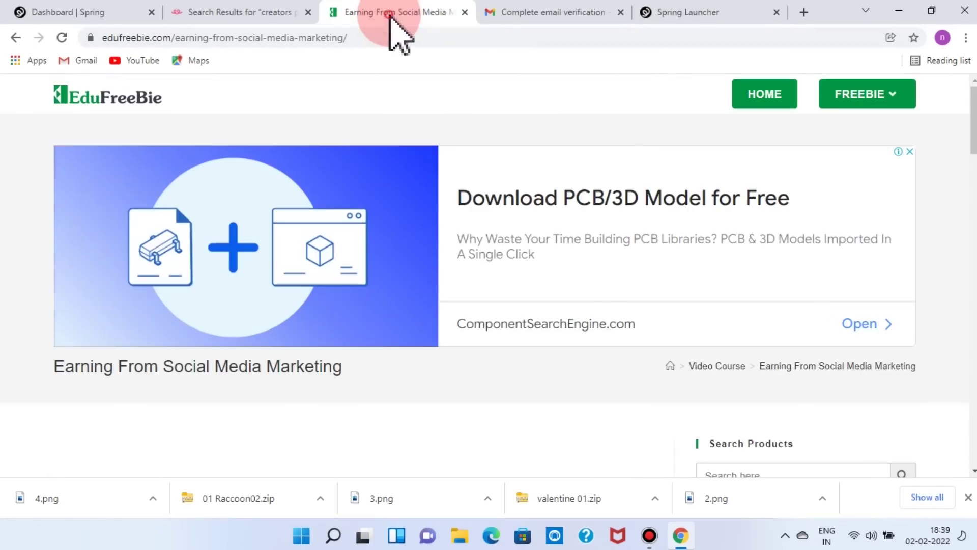
scroll(306, 218, "down", 10)
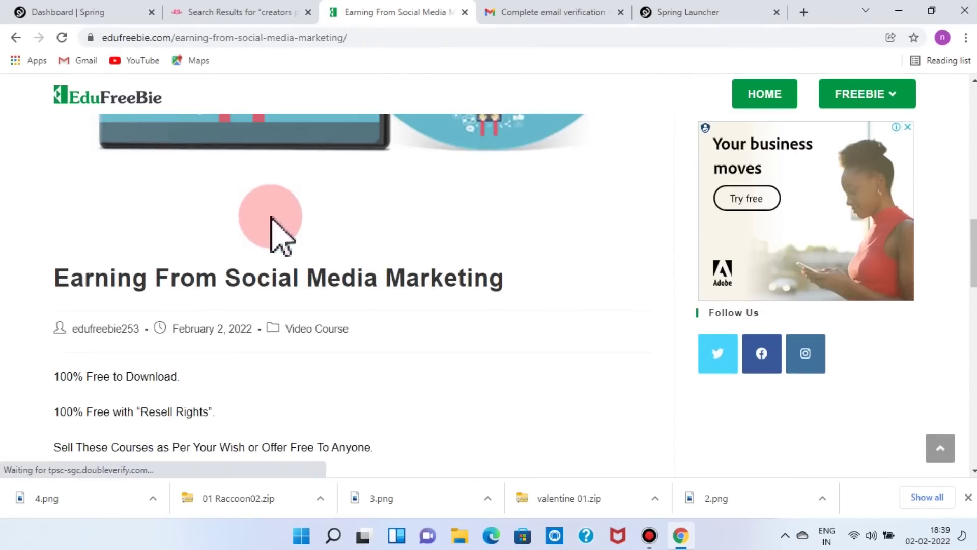
left_click_drag(129, 265, 288, 266)
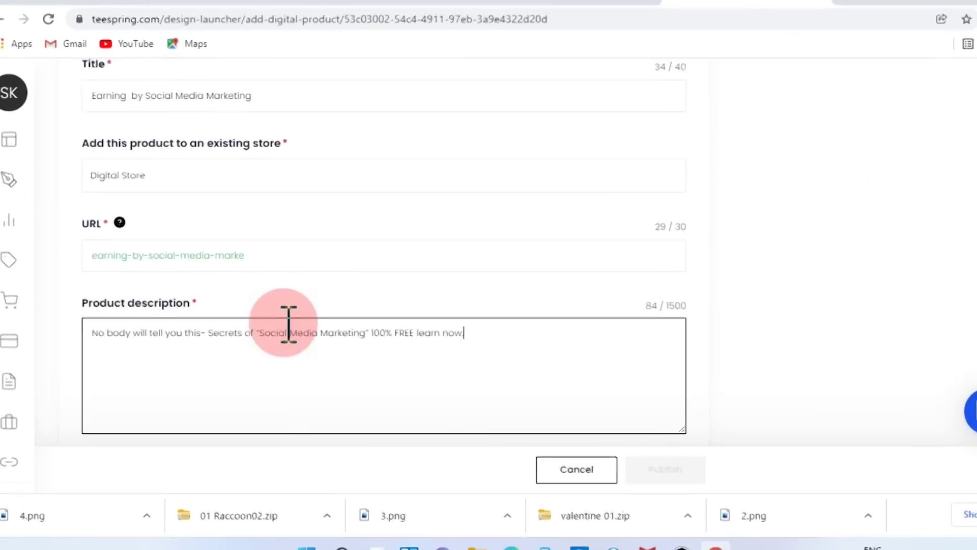
scroll(463, 396, "down", 7)
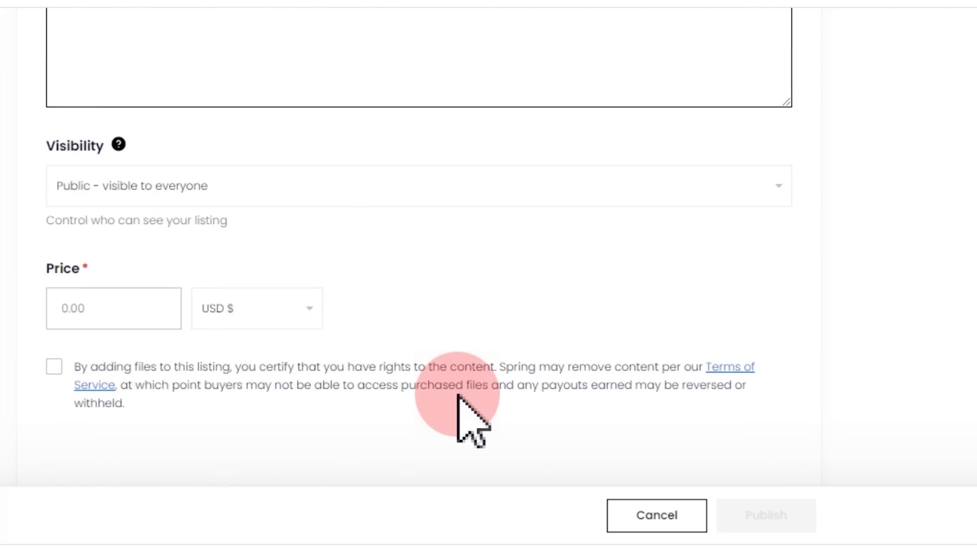
scroll(458, 396, "up", 2)
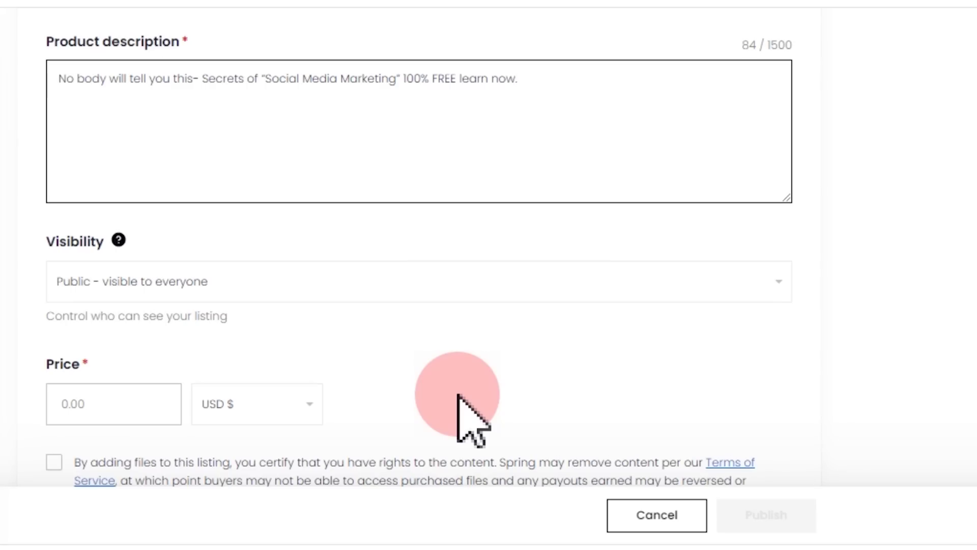
- Set the price to 5 USD ($3.60 profit) and agree to the content-rights certification
left_click(97, 406)
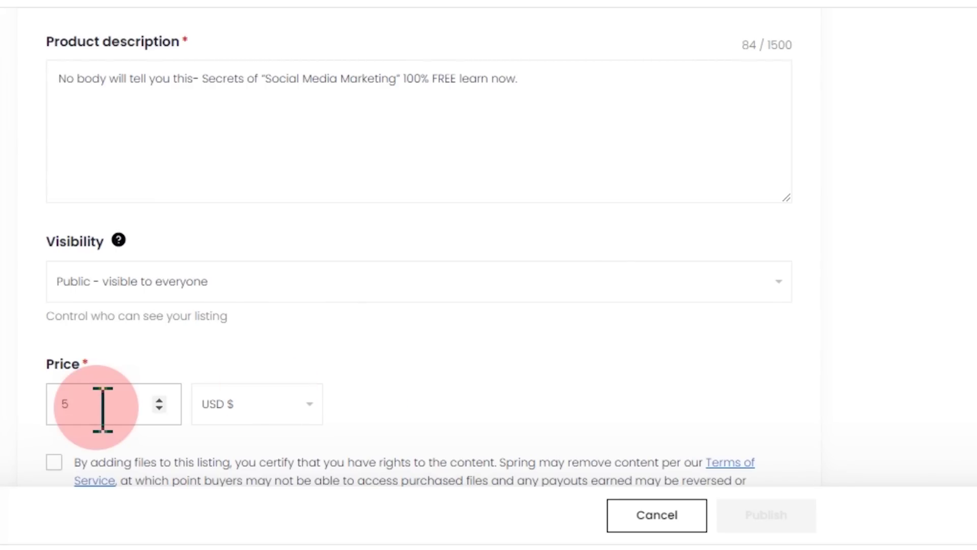
left_click(80, 405)
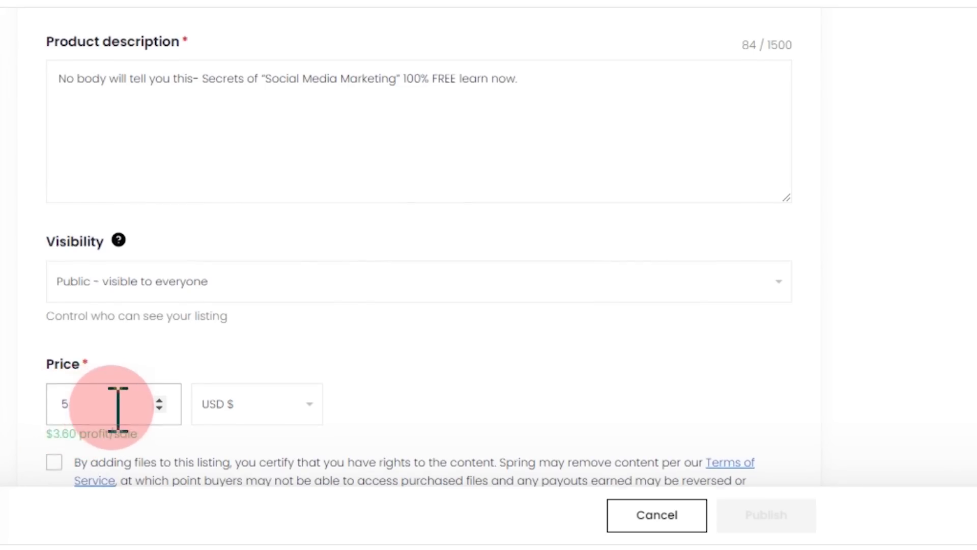
scroll(112, 405, "down", 2)
left_click(55, 368)
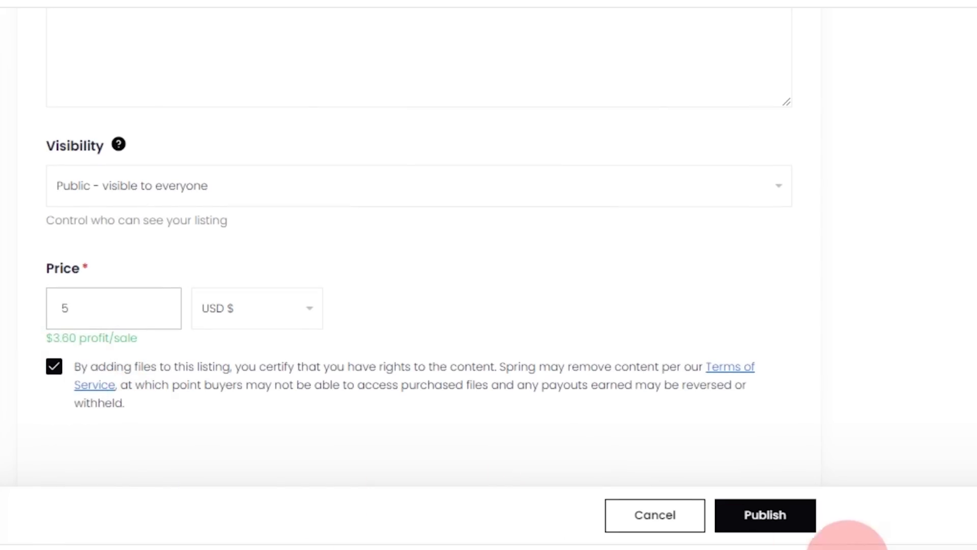
- Publish the course and review its $5.00 'Earning by Social Media Marketing' store page
left_click(766, 516)
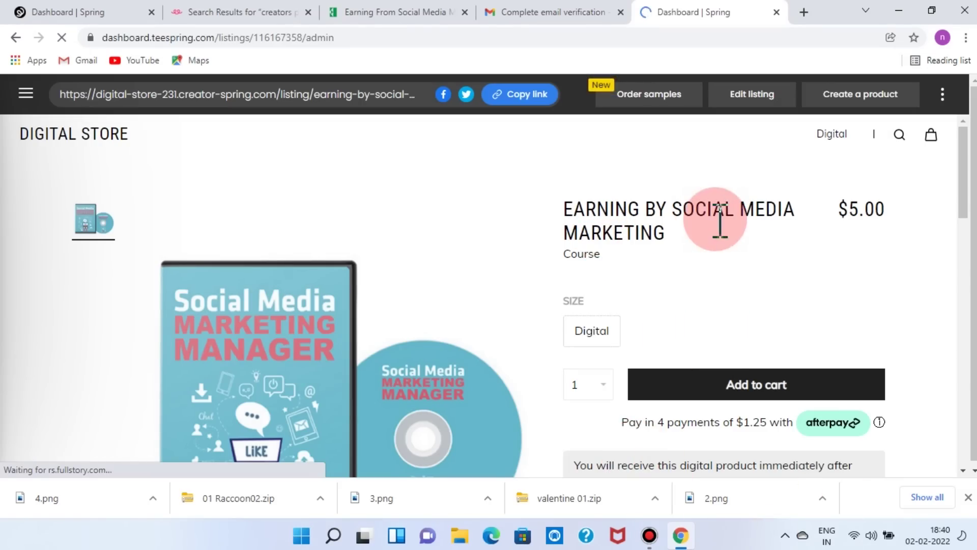
scroll(901, 312, "down", 3)
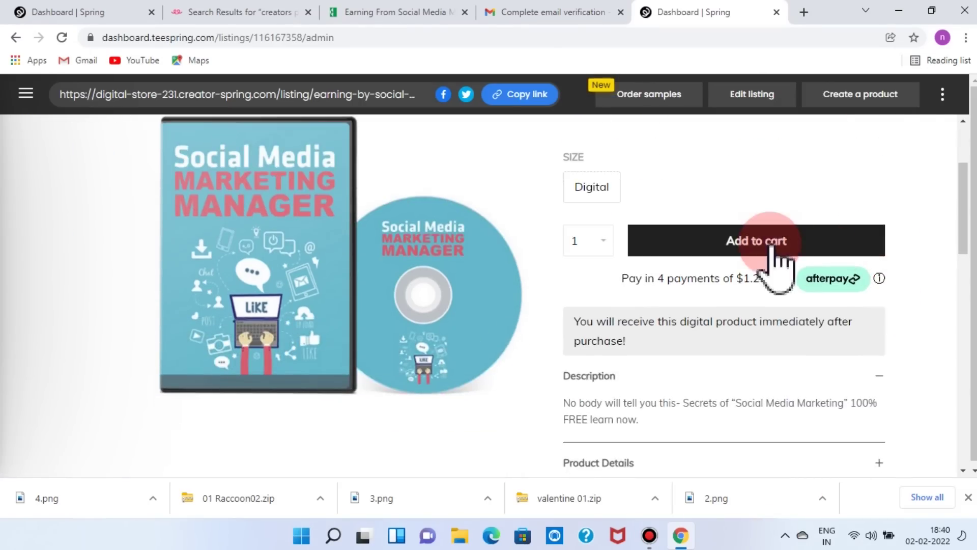
scroll(774, 254, "up", 3)
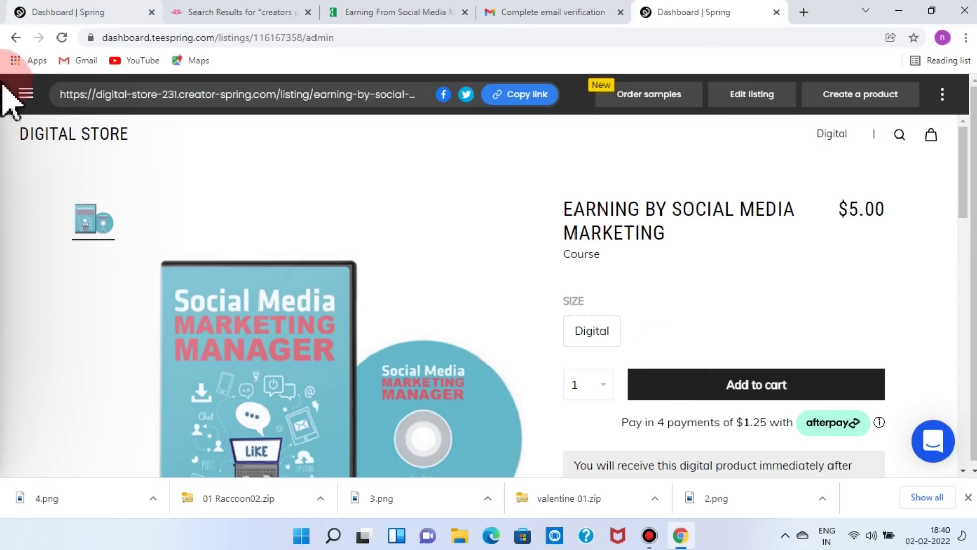
left_click(25, 94)
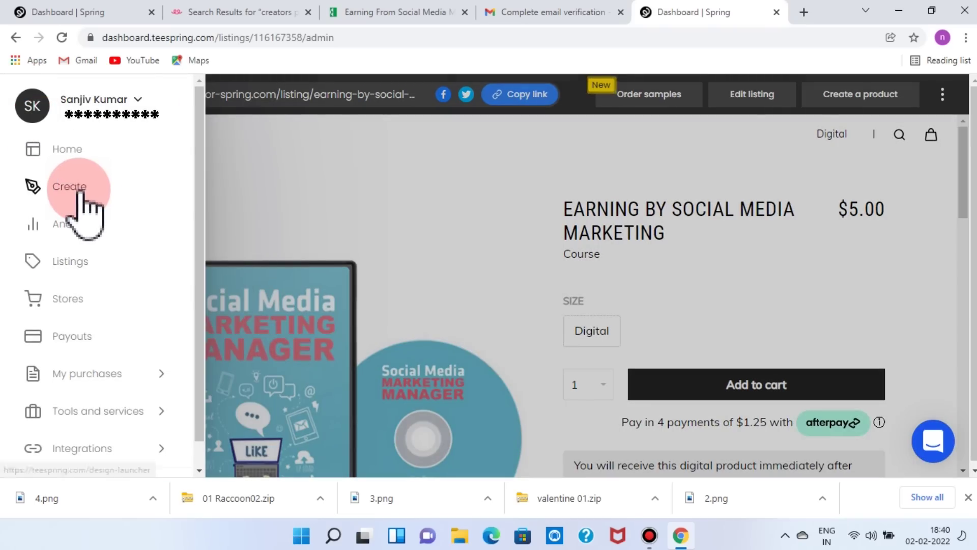
- Create a new Digital product listing of type Emotes and overlays
left_click(79, 192)
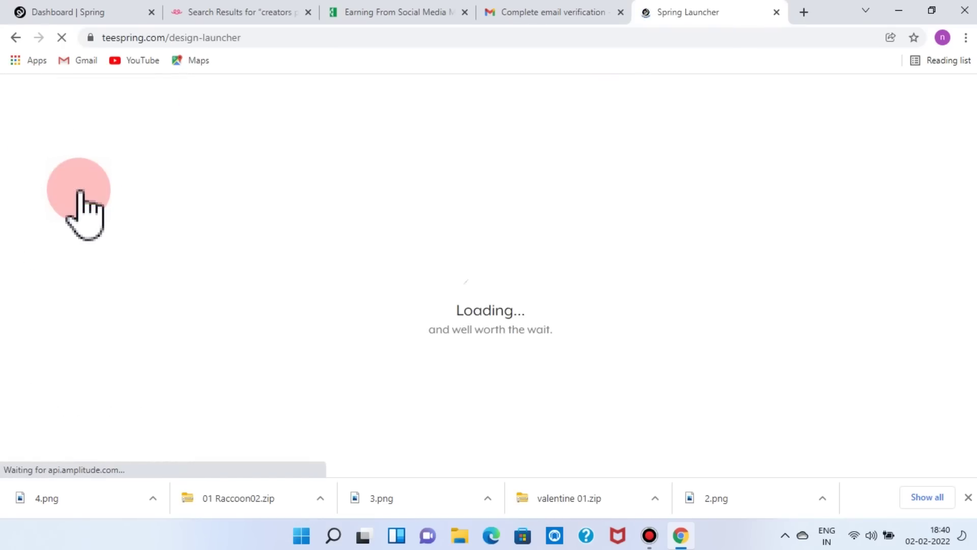
left_click(371, 203)
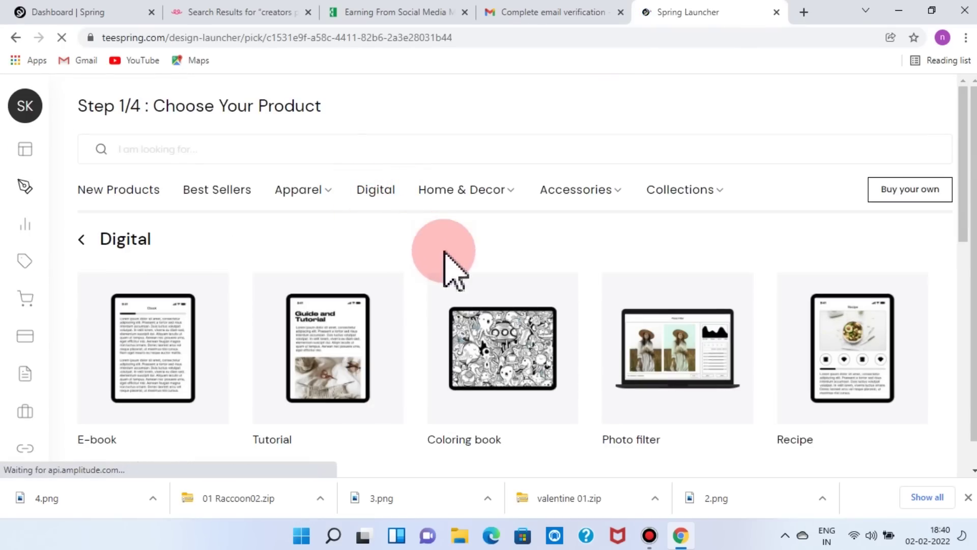
scroll(517, 414, "down", 5)
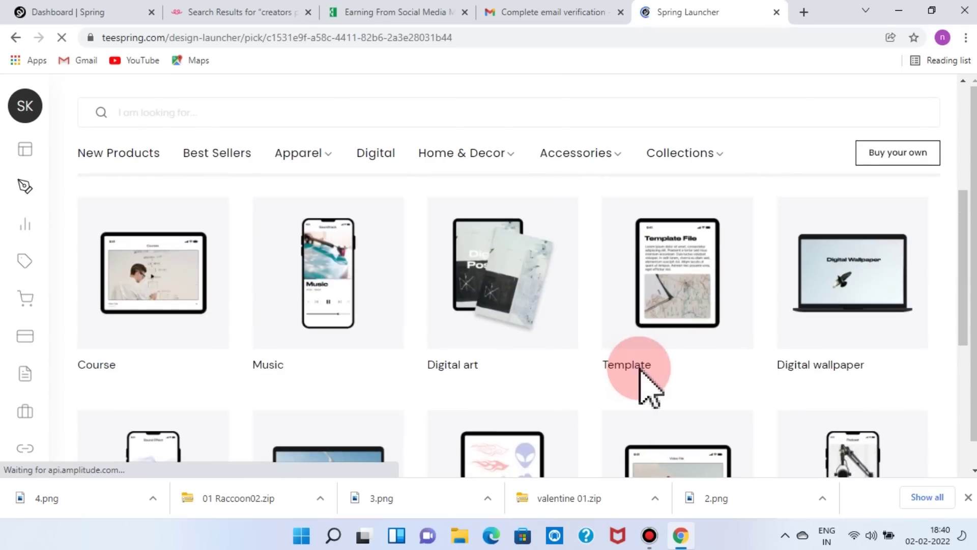
scroll(492, 326, "down", 4)
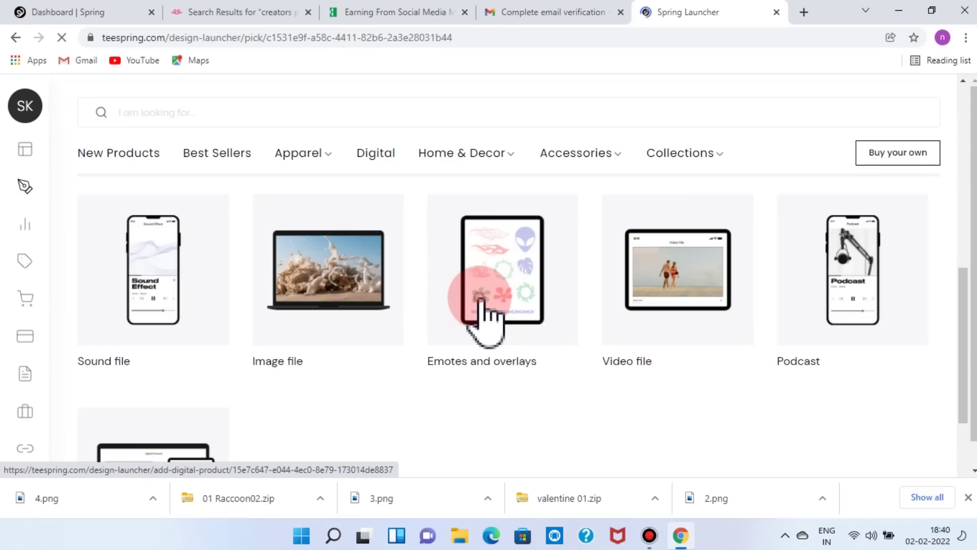
left_click(341, 310)
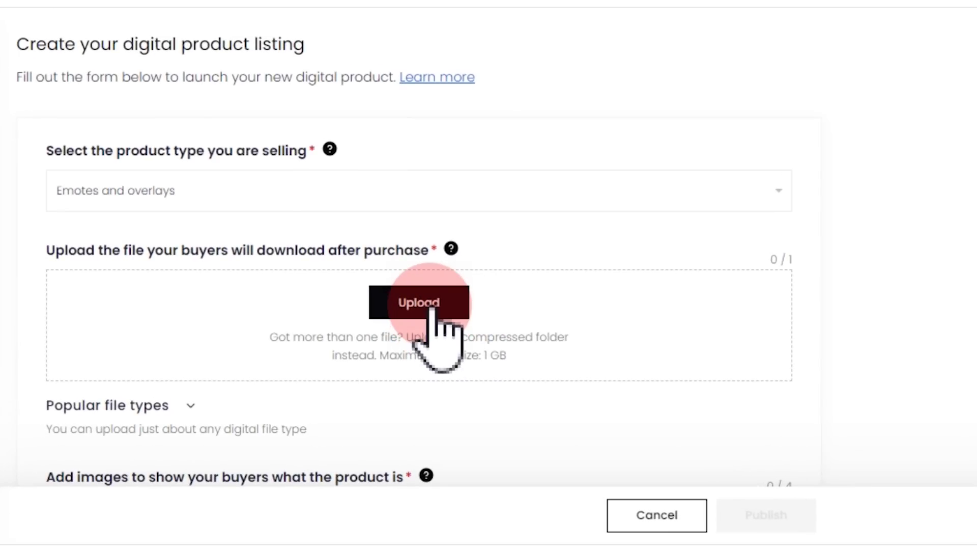
- Attach valentine 01.zip as the download file and set image 3 as the featured image
left_click(430, 304)
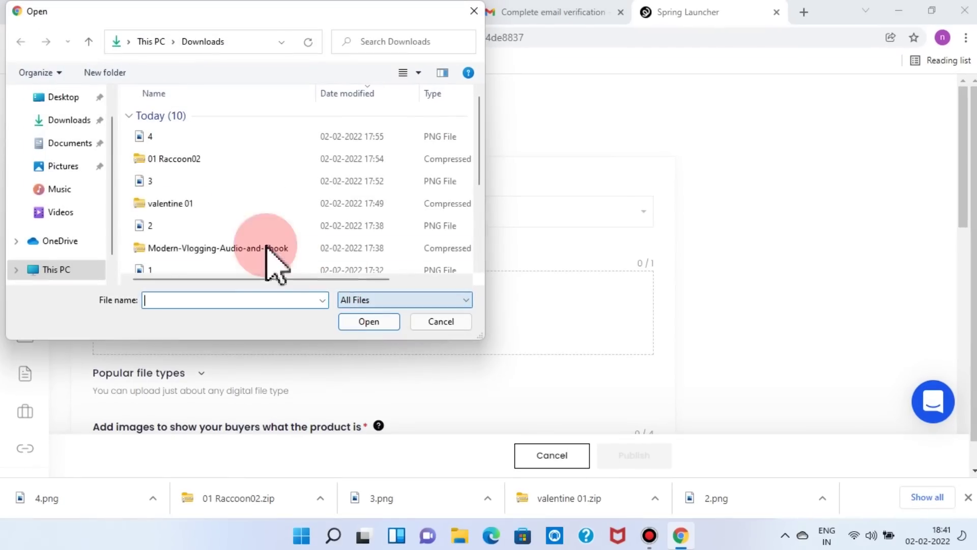
double_click(188, 202)
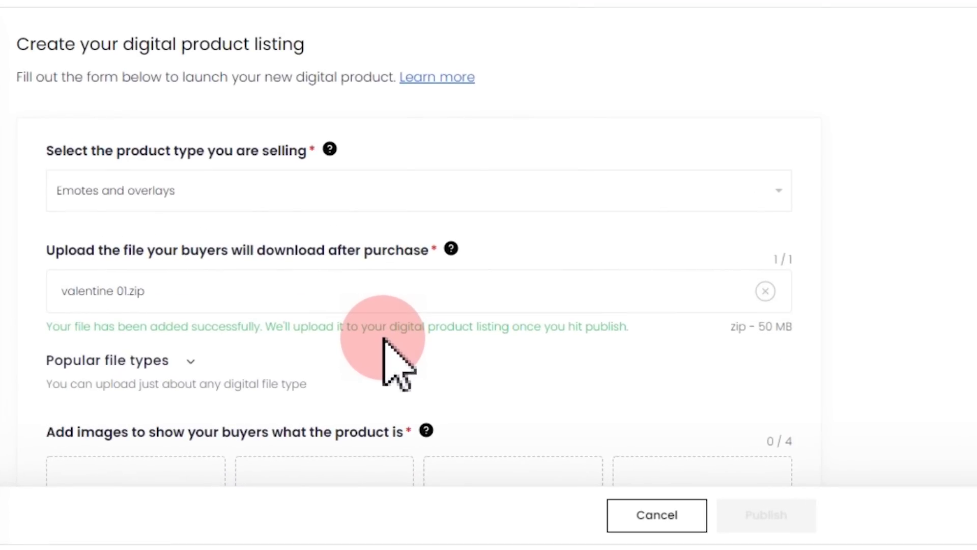
scroll(384, 338, "down", 4)
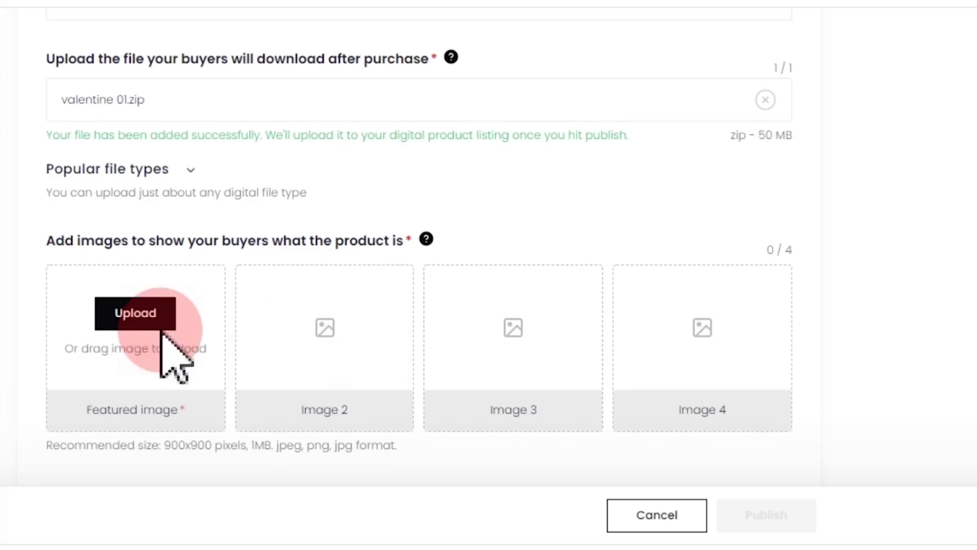
left_click(133, 312)
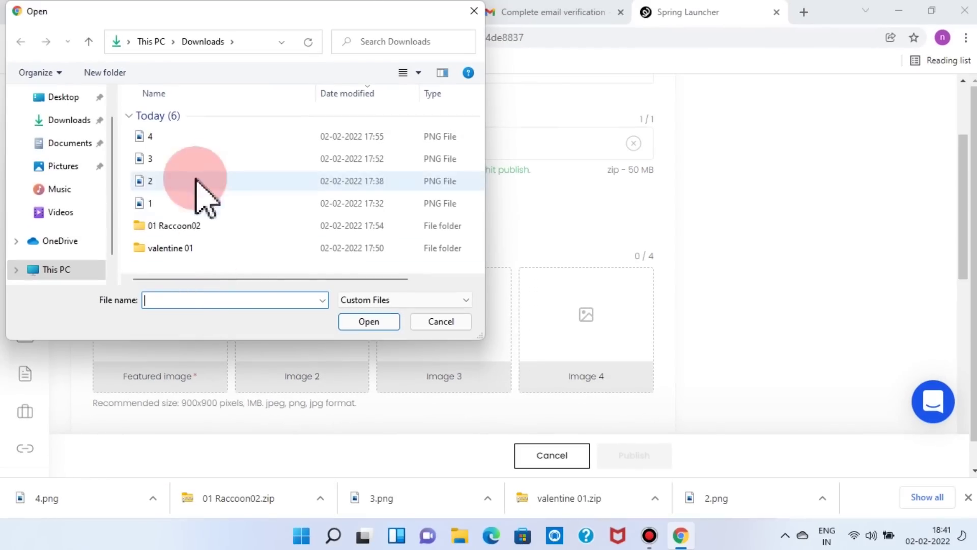
left_click(163, 150)
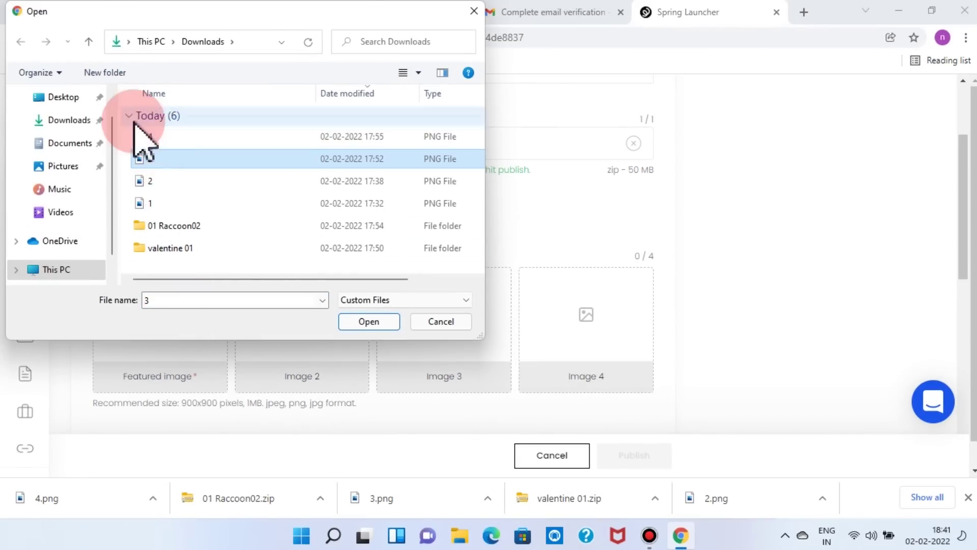
double_click(150, 136)
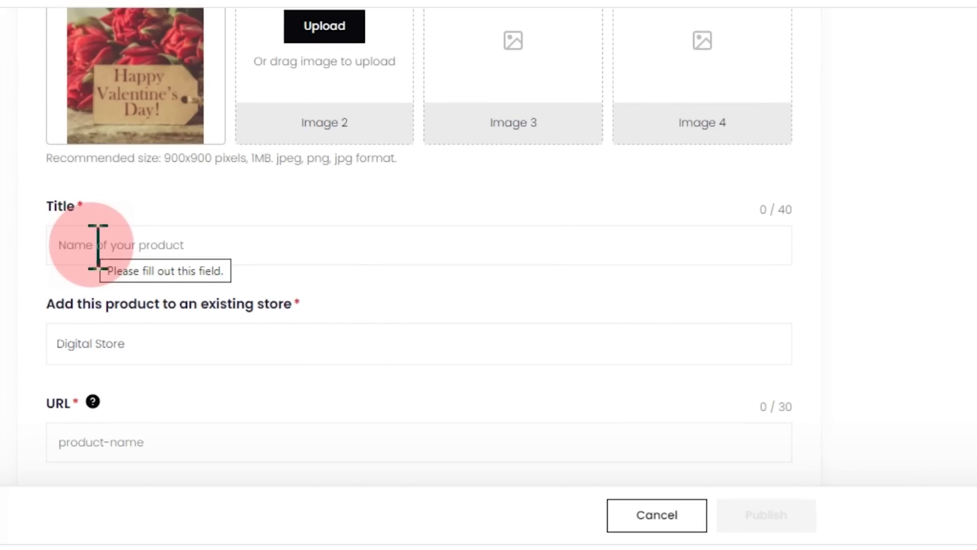
- Paste 'Valentine Graphics Bundle 4K' as the listing title and move to the product description
right_click(135, 247)
left_click(173, 392)
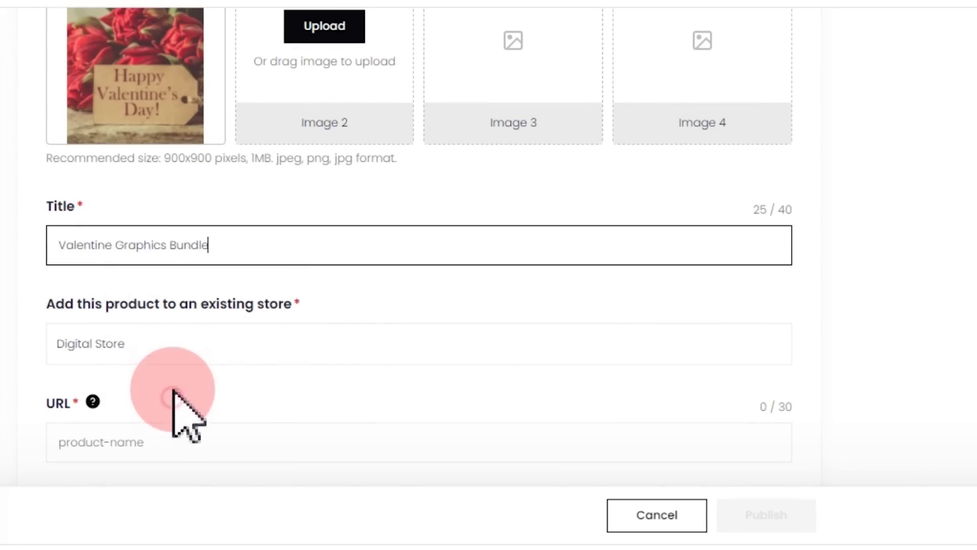
scroll(181, 270, "down", 5)
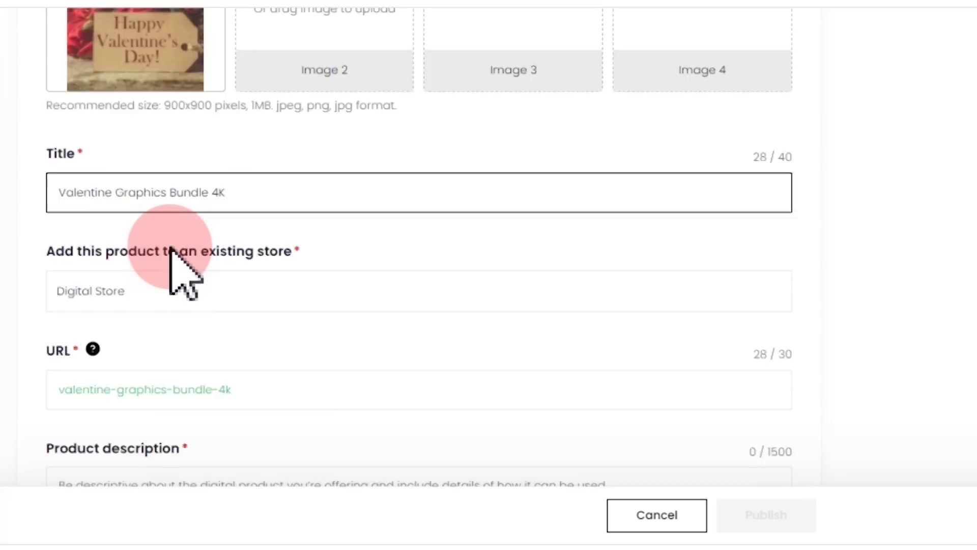
left_click(181, 247)
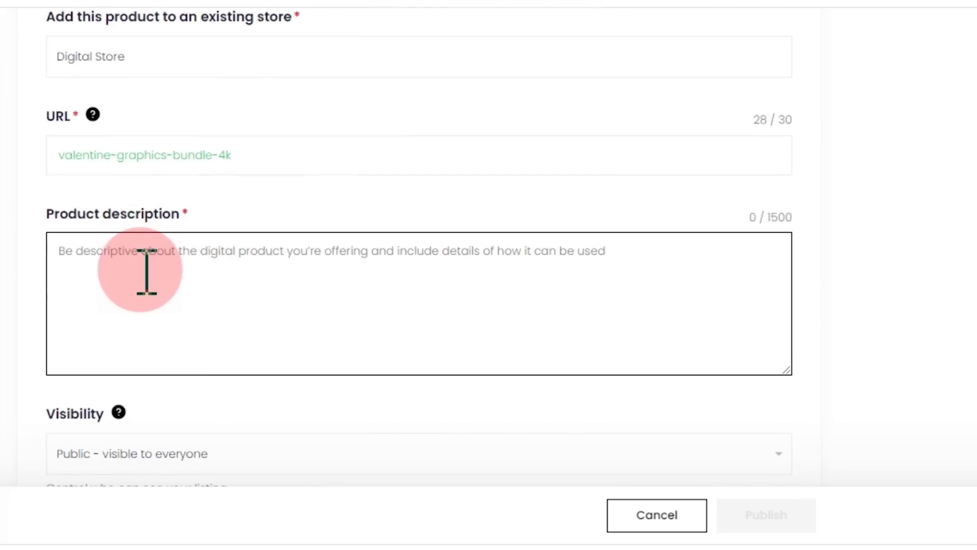
- Set the price to 5 USD, accept the content rights certification, and publish the listing
scroll(147, 272, "down", 5)
left_click(80, 316)
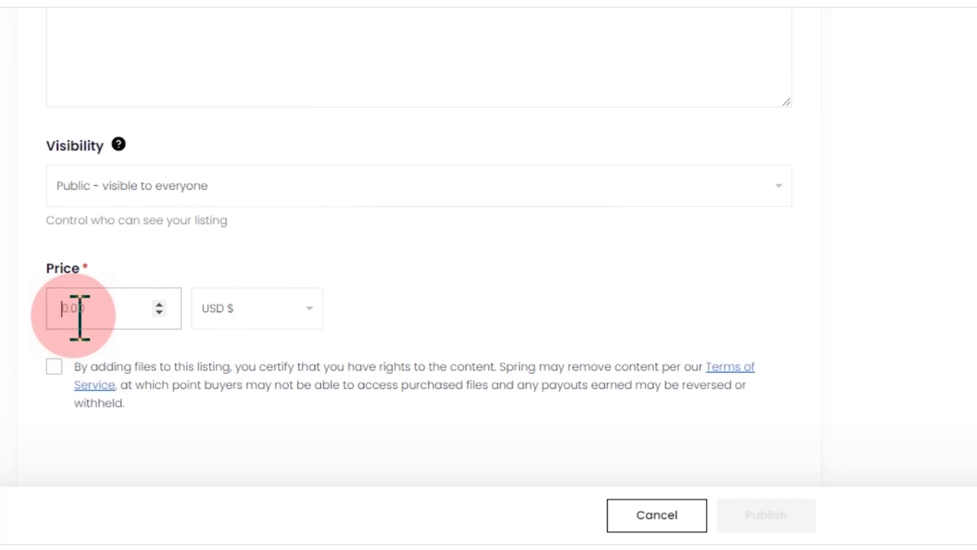
type("5")
left_click(51, 368)
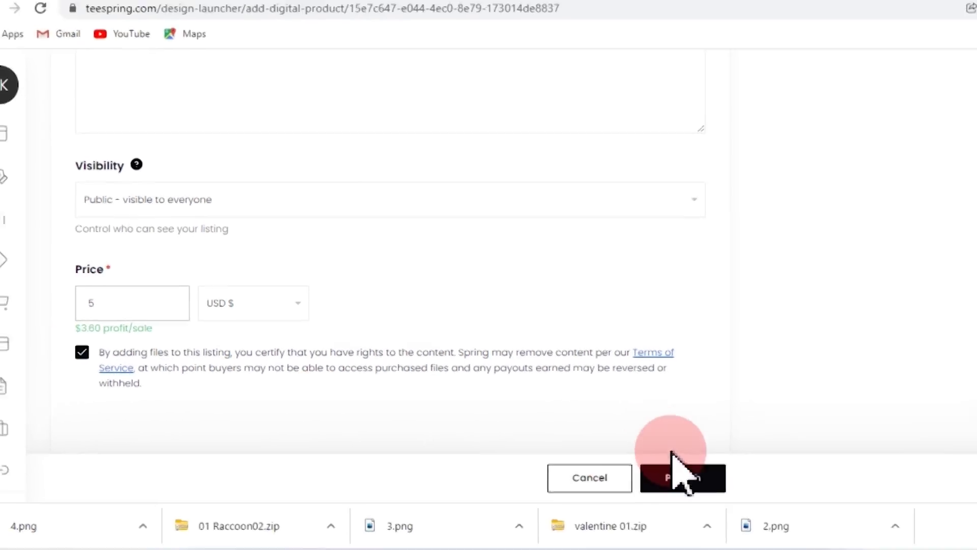
left_click(677, 475)
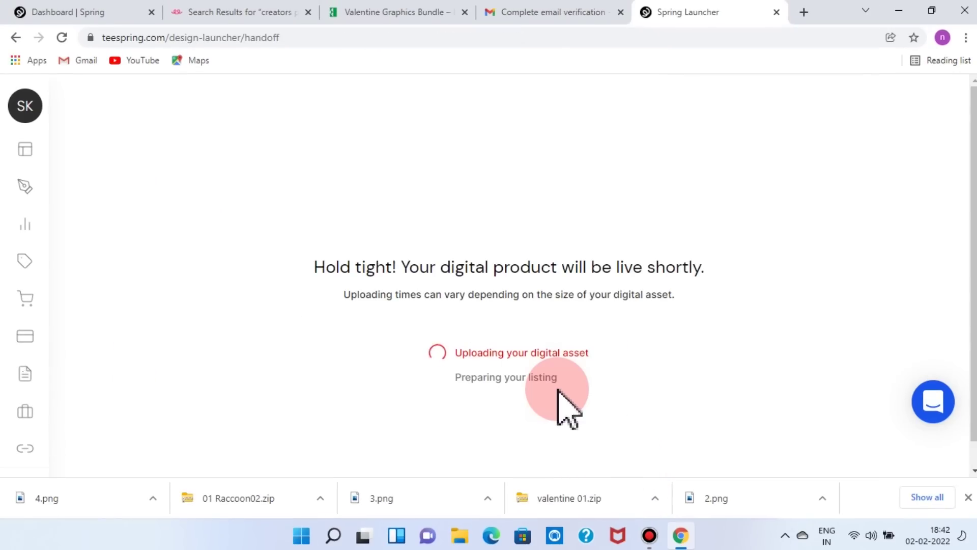